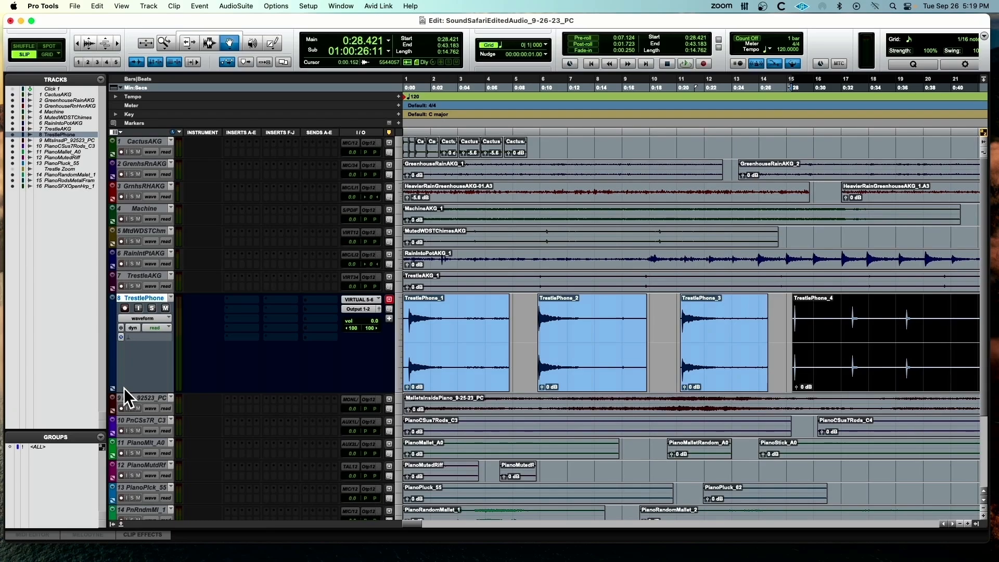
With the Selector tool, select and play the first hit of TrestlePhone_1, from about 0.5 to 3.1 seconds
scroll(124, 388, right, 2)
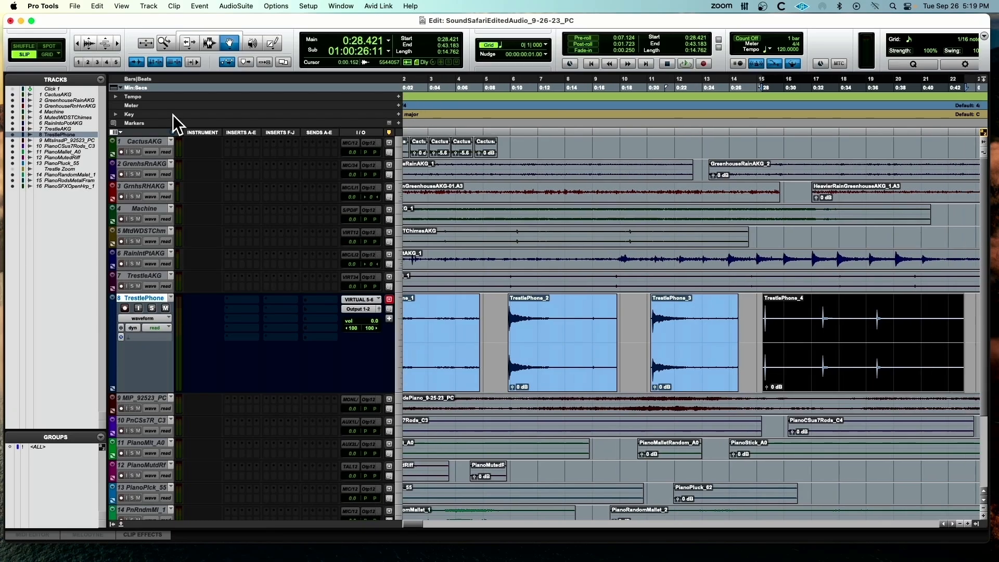
click(209, 45)
scroll(479, 344, left, 2)
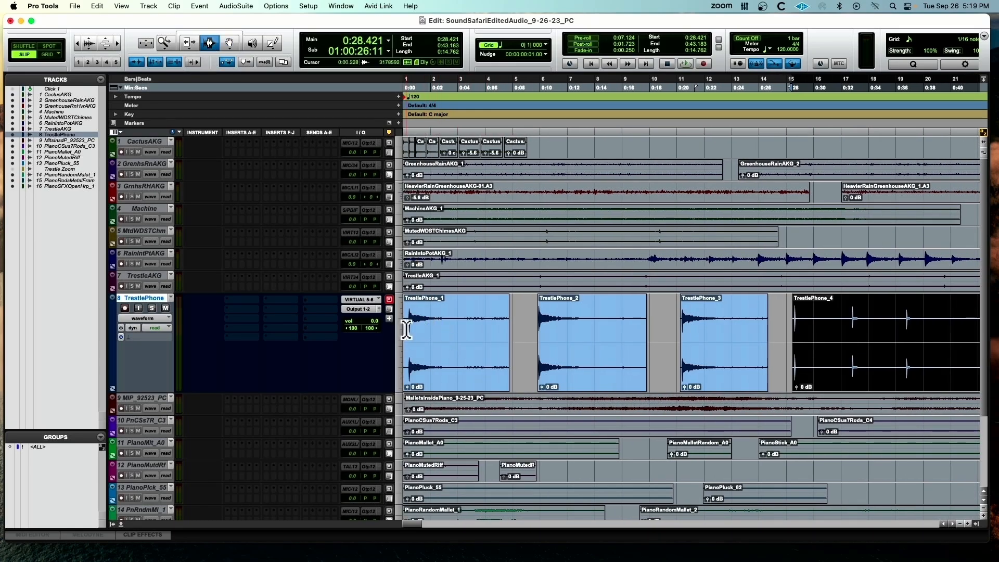
drag(412, 329, 445, 325)
key(space)
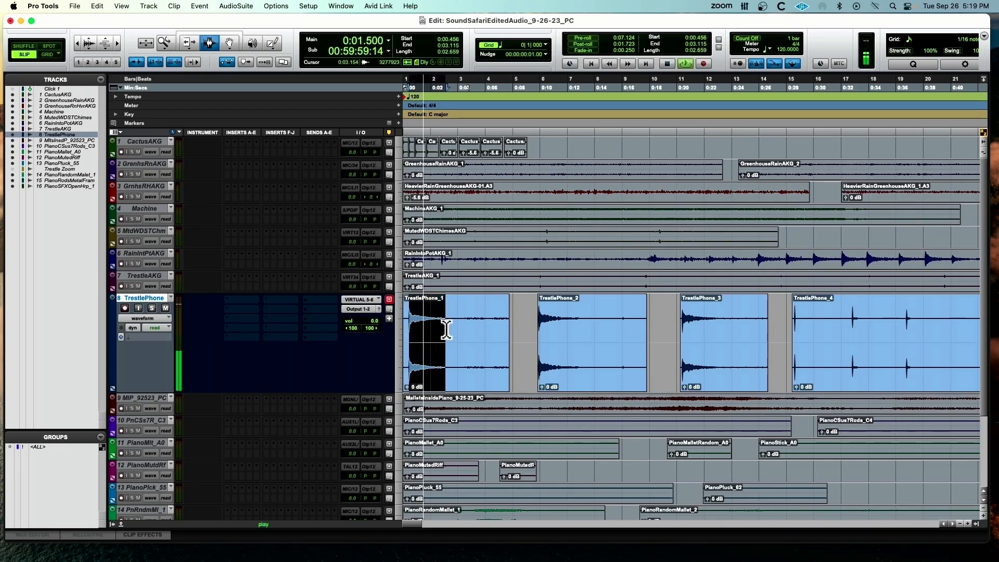
click(445, 329)
key(space)
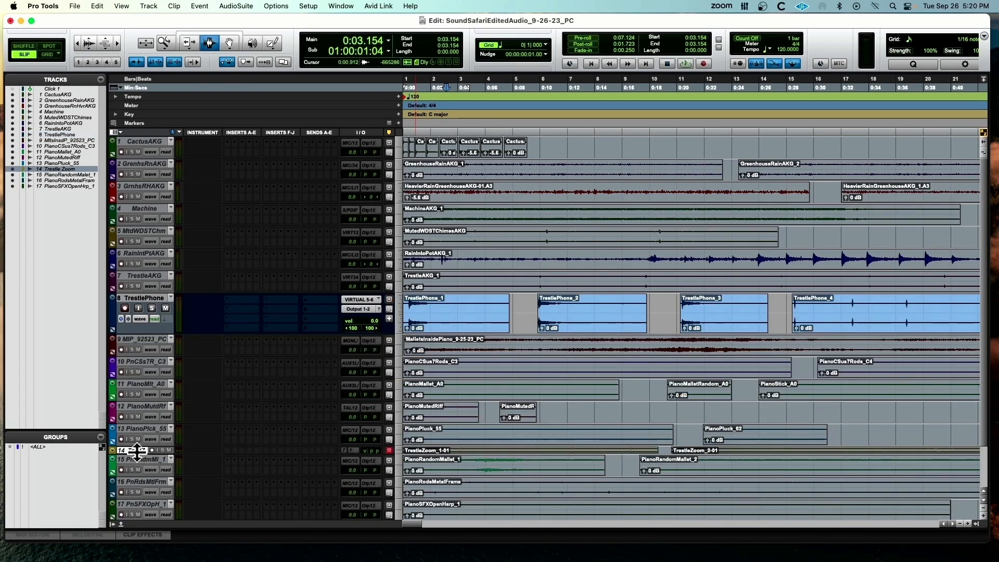
Mute the TrestlePhone track and make the Trestle Zoom track active at a larger track height
drag(136, 452, 136, 518)
click(166, 308)
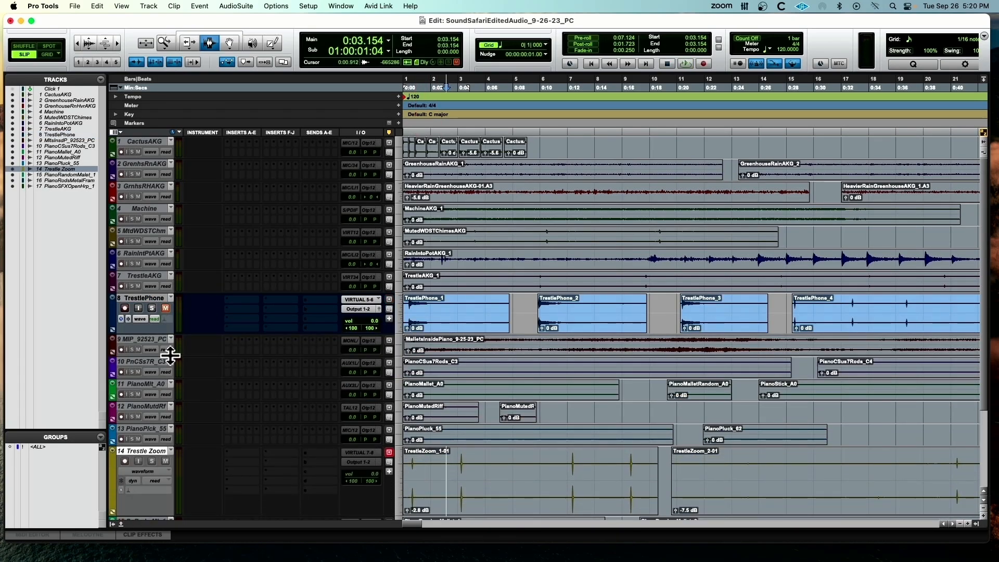
right_click(159, 451)
click(177, 462)
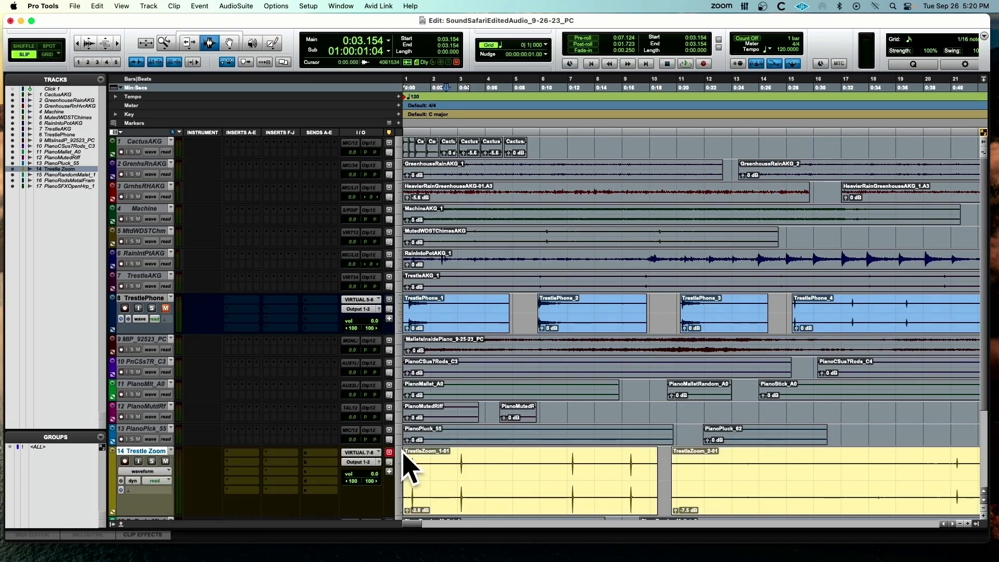
Play TrestleZoom_1-01 from its first hit, and again from the hit at about 12.3 seconds
click(413, 467)
click(409, 474)
key(space)
key(t)
key(t)
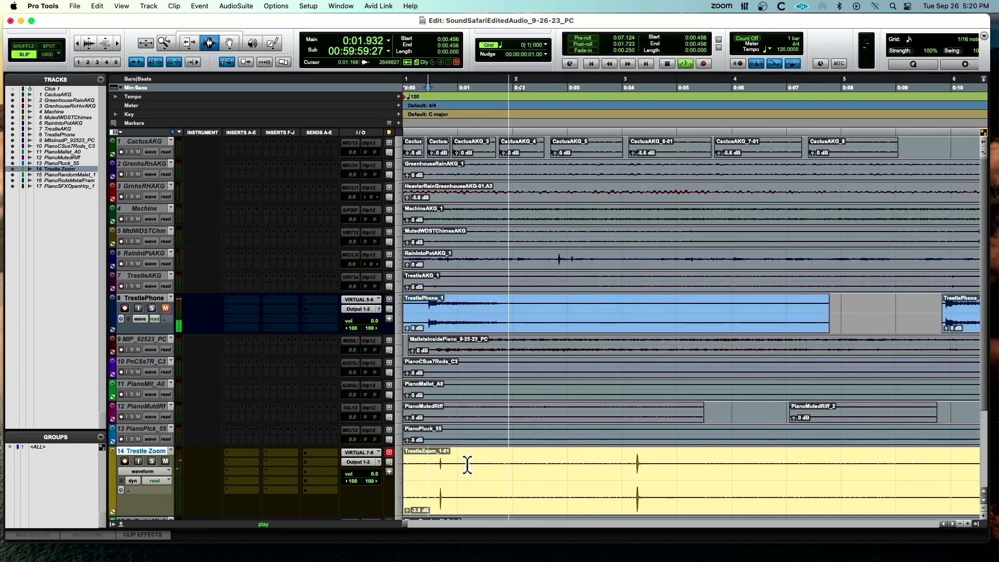
key(r)
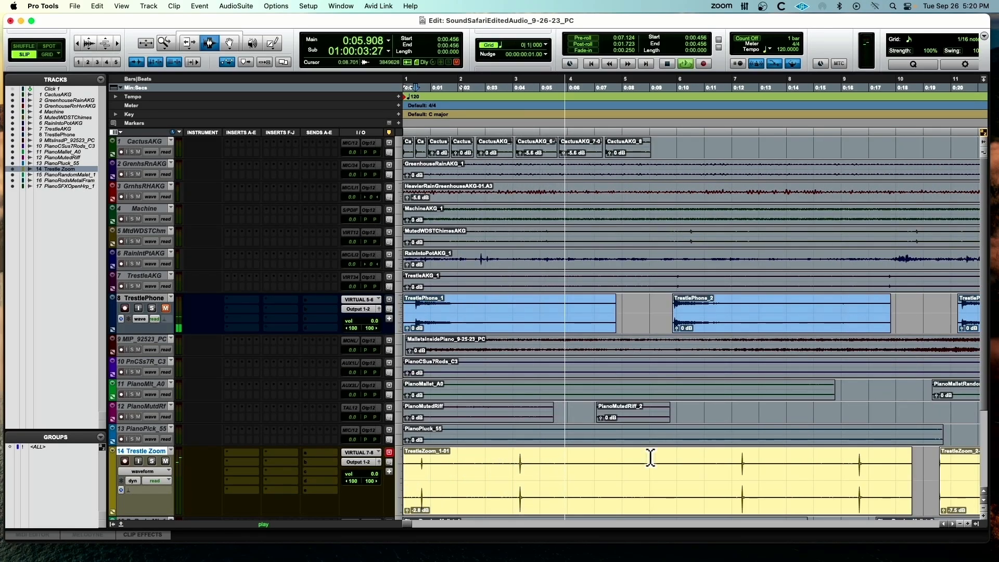
click(741, 470)
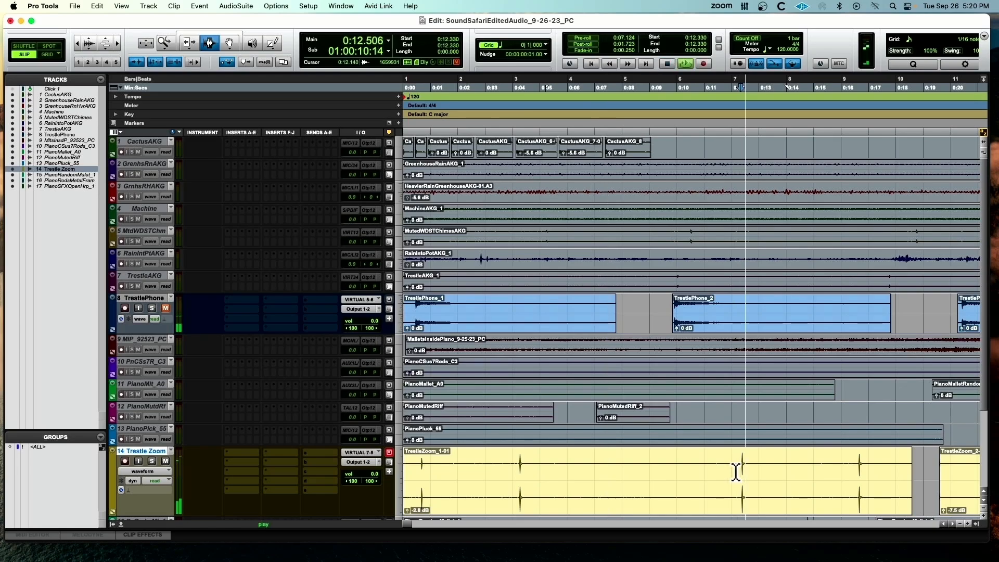
Play the group of three hits in TrestleZoom_2-01, from about 40 to 47 seconds, and stop playback
key(r)
key(r)
click(676, 475)
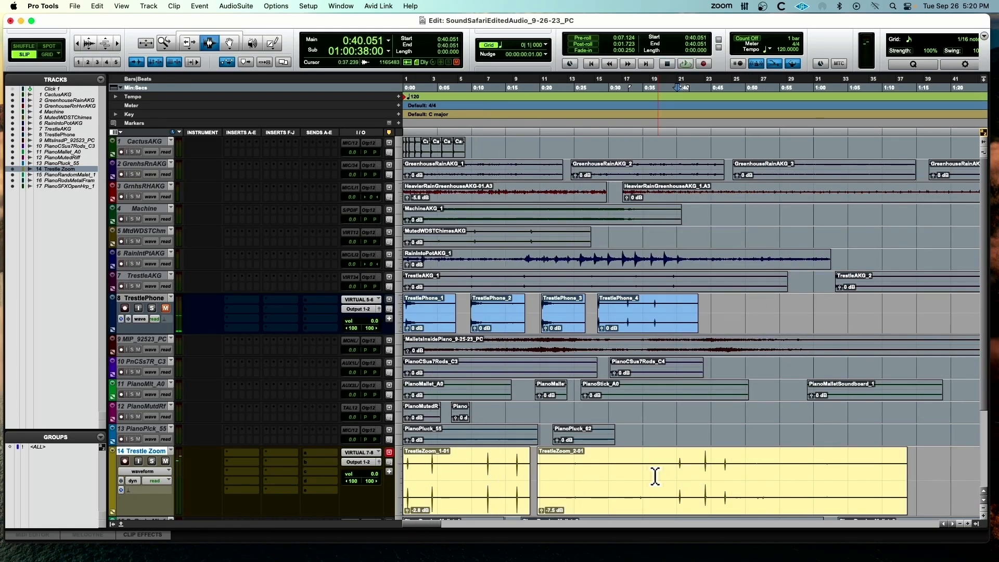
click(712, 472)
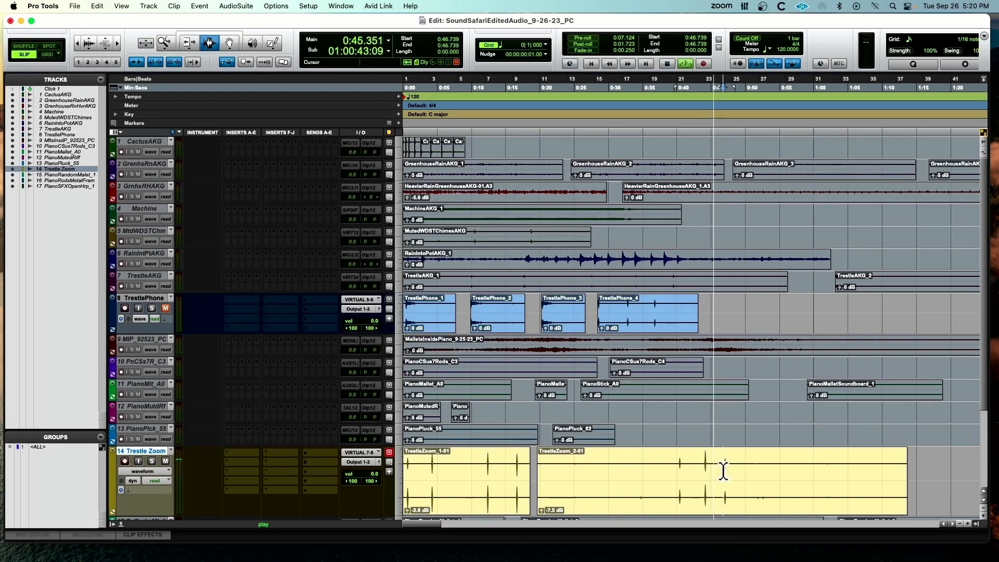
click(724, 471)
key(space)
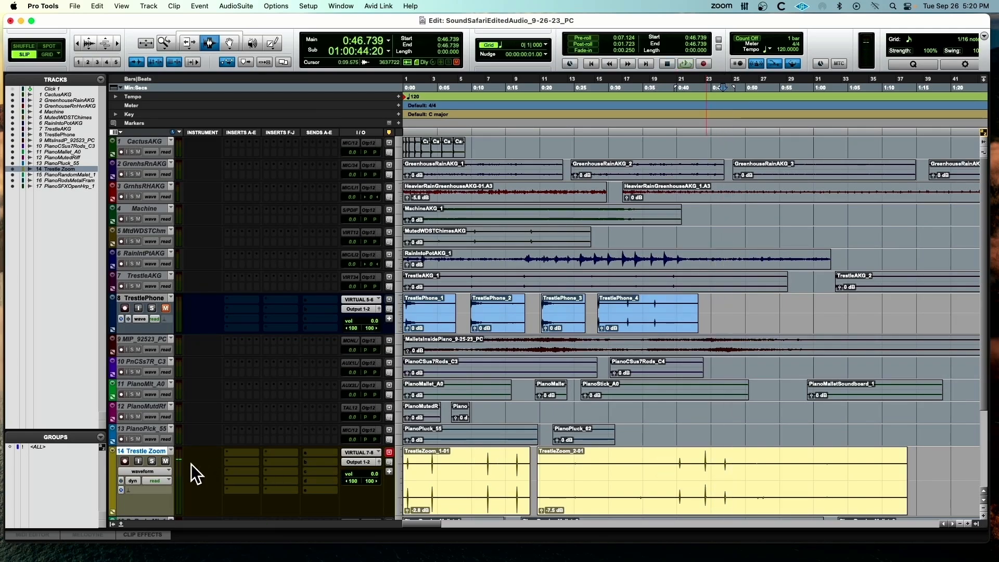
Mute the Trestle Zoom track and make the TrestleAKG track active at a larger track height
scroll(173, 343, down, 2)
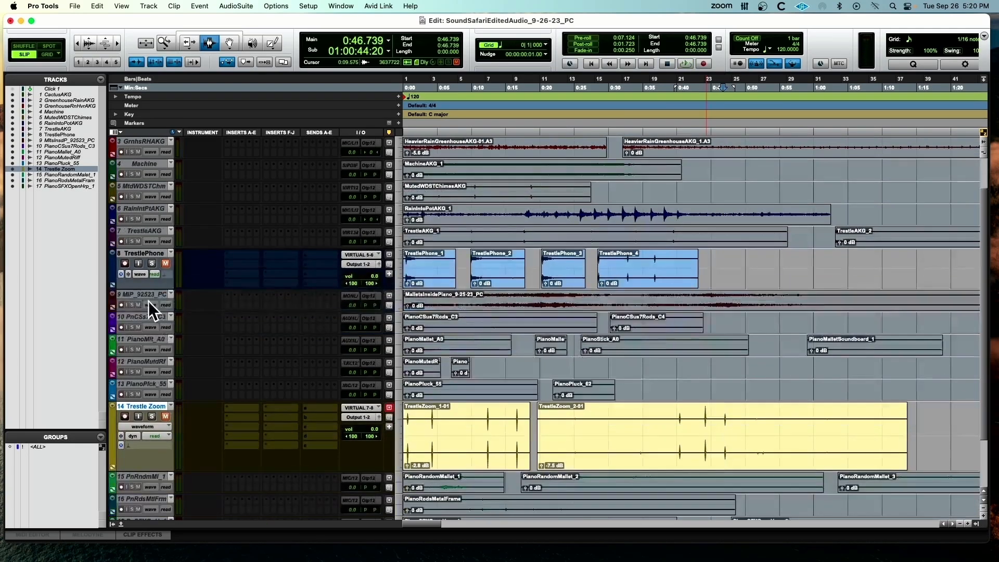
scroll(145, 249, down, 3)
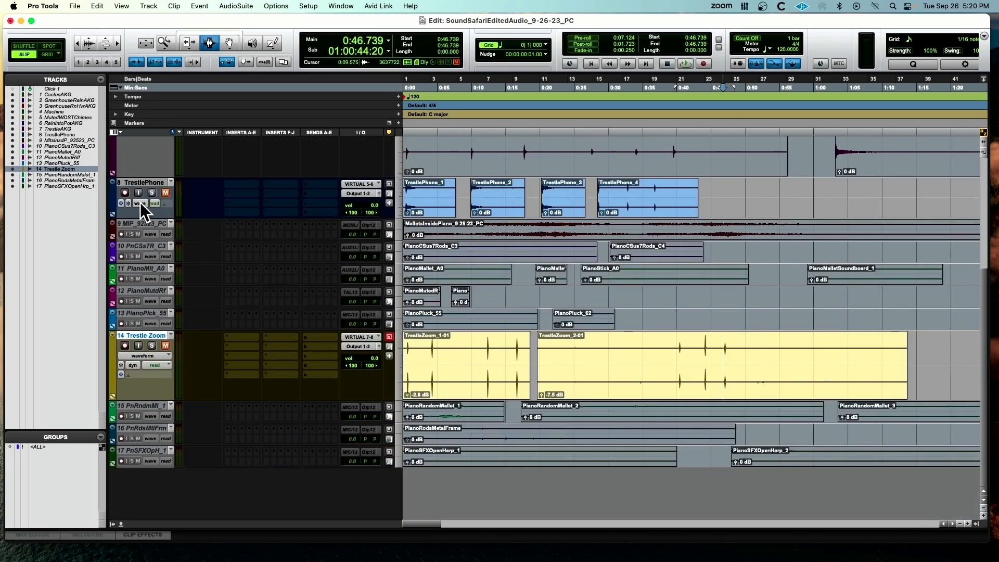
scroll(140, 206, up, 2)
right_click(149, 139)
click(161, 152)
Play TrestleAKG_1 from about 9.4 seconds and again from about 39.4 seconds, then stop playback
click(467, 171)
key(space)
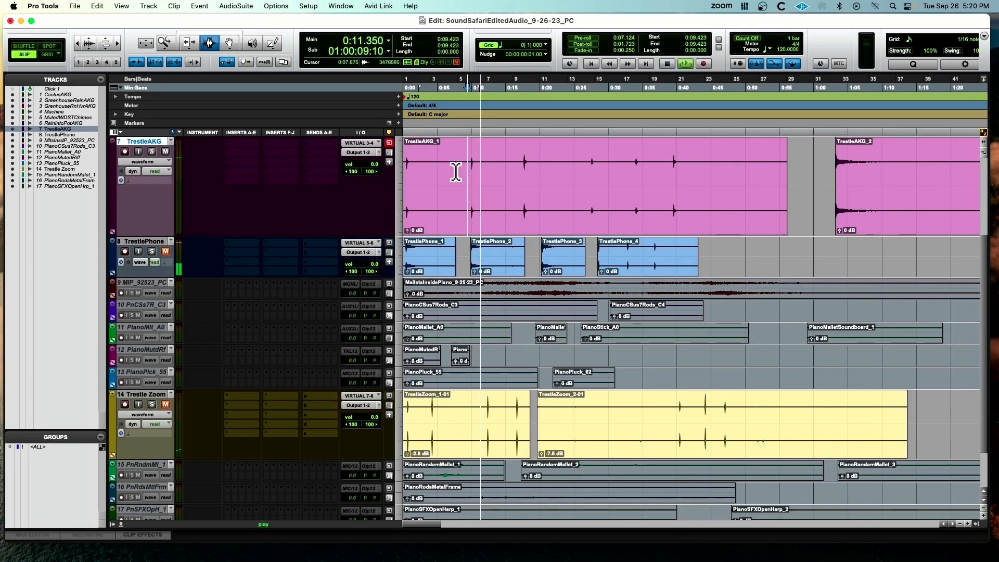
scroll(473, 177, right, 5)
scroll(474, 181, right, 1)
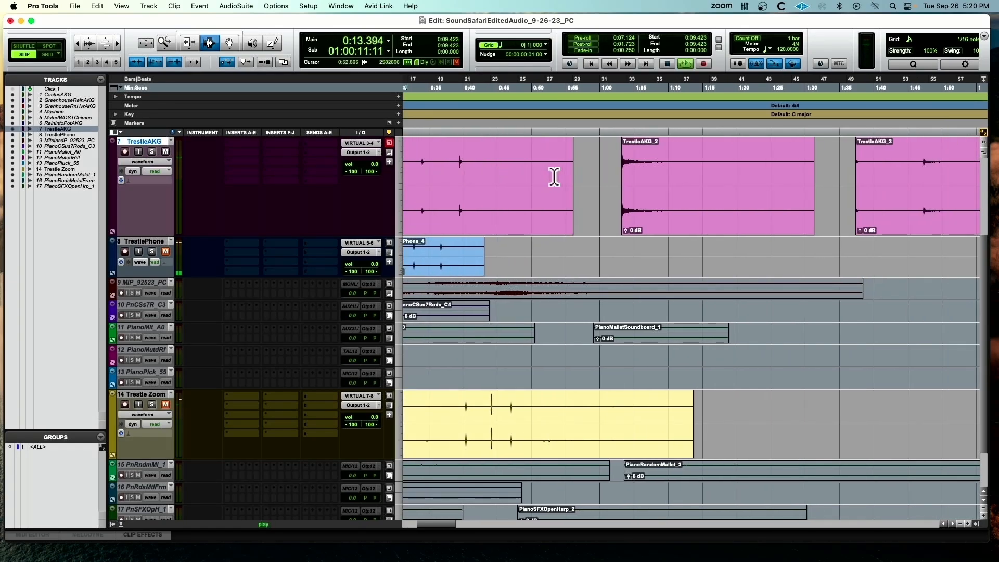
click(459, 167)
key(space)
key(space)
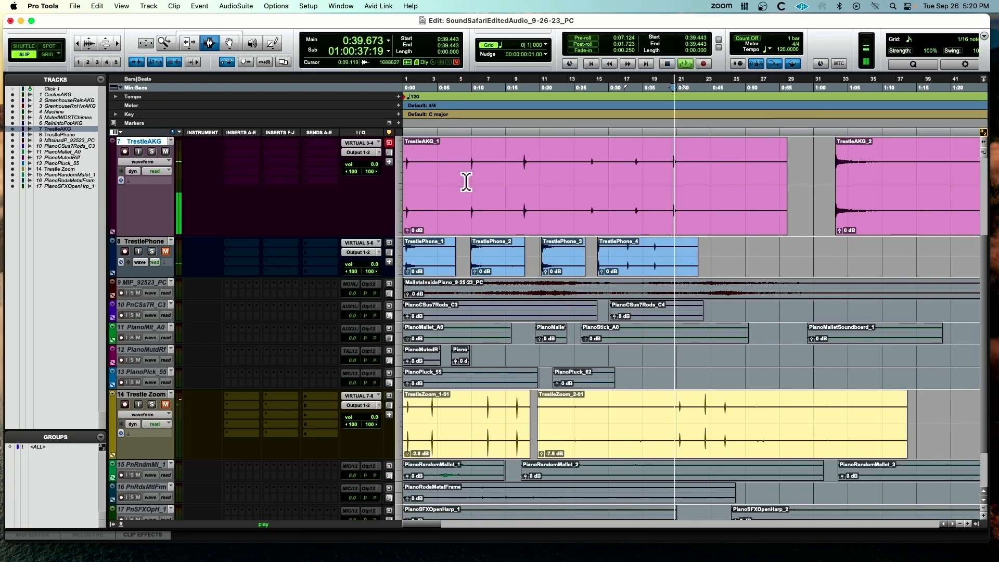
key(space)
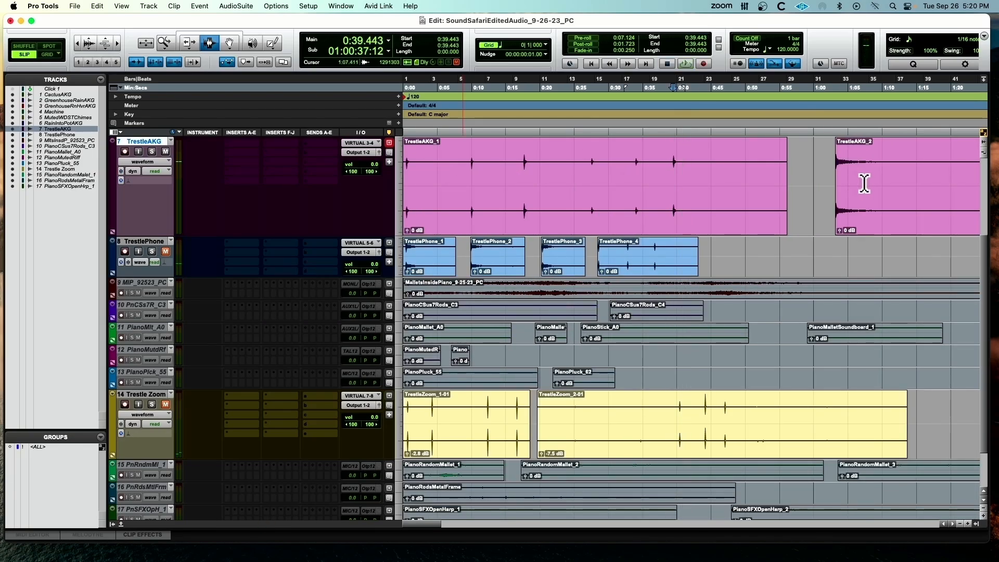
Select the whole TrestleAKG_2 clip and play it
double_click(856, 182)
key(space)
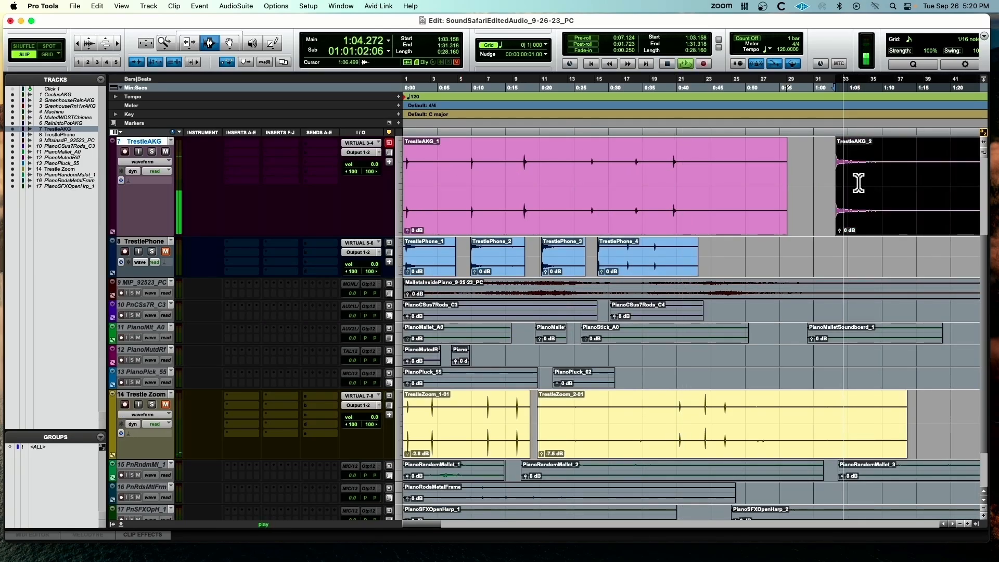
key(r)
key(r)
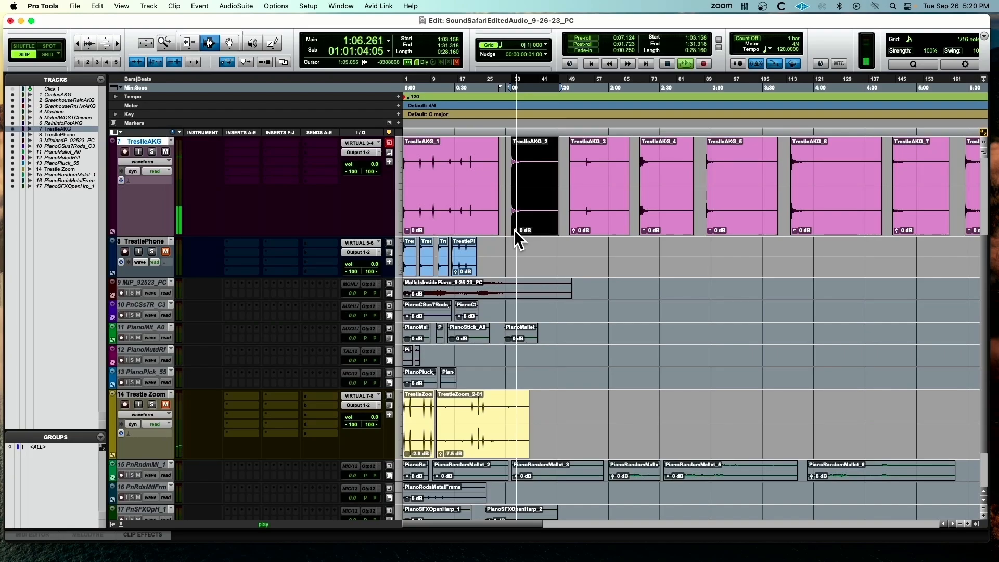
Select and play the TrestleAKG_4 clip, followed by the TrestleAKG_5 clip
double_click(644, 190)
key(space)
key(space)
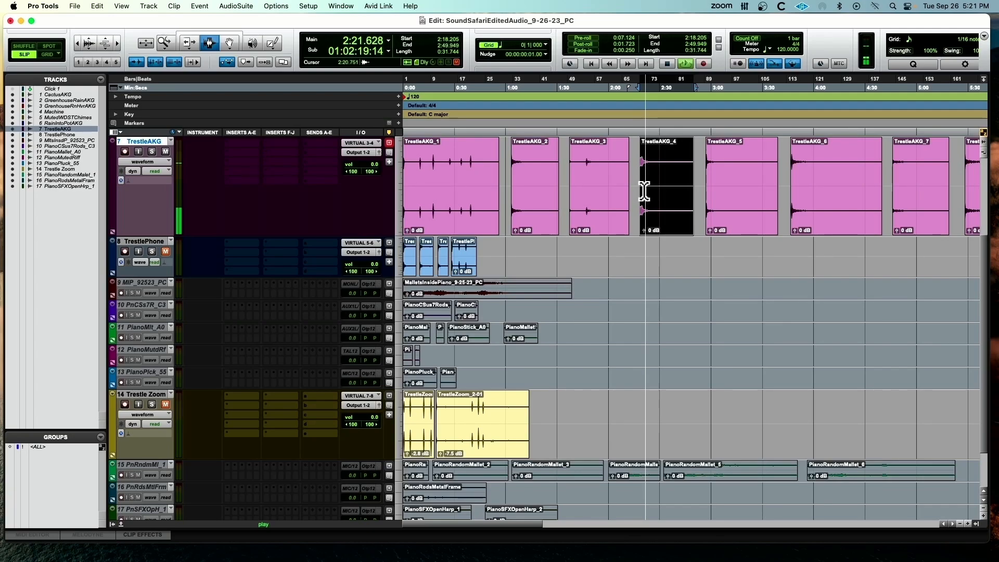
double_click(720, 192)
Select and play the TrestleAKG_8 clip
scroll(732, 190, right, 10)
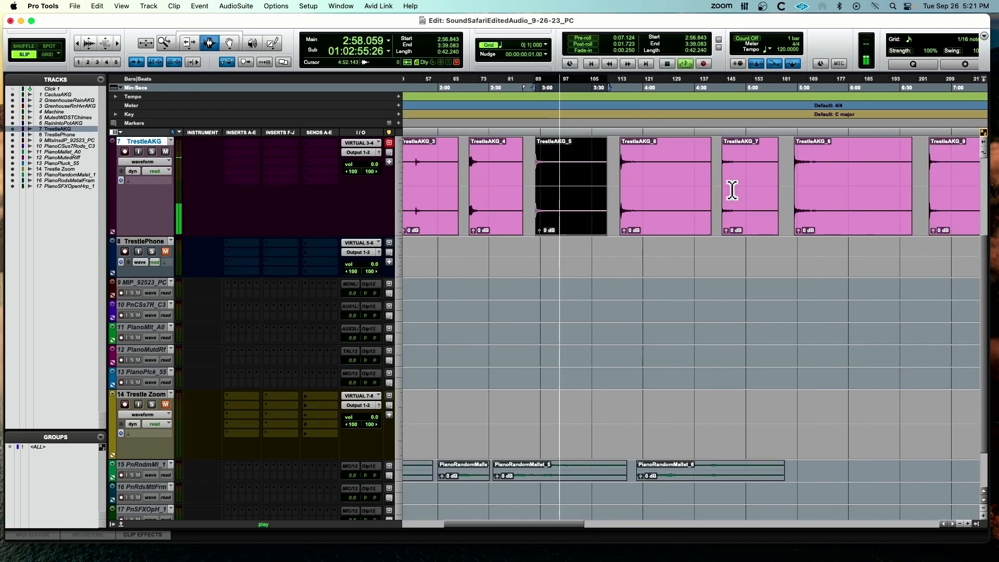
click(686, 180)
double_click(686, 179)
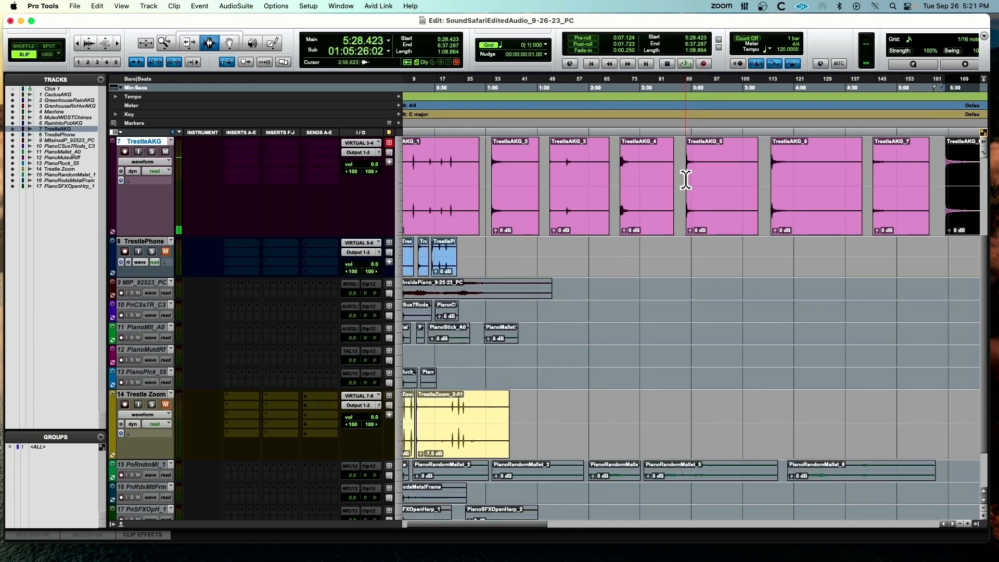
scroll(686, 179, right, 1)
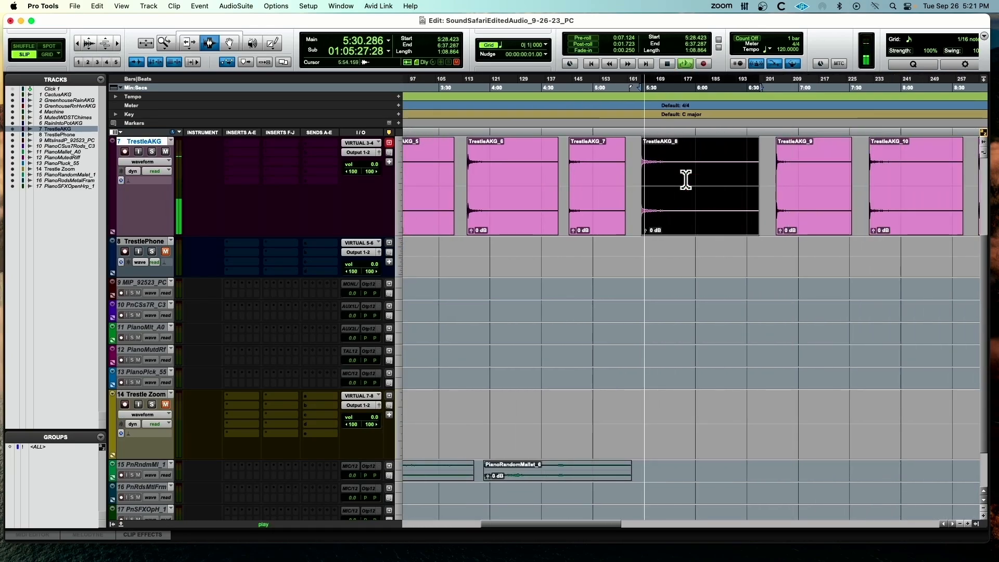
Select and play the TrestleAKG_18 clip near the end of the TrestleAKG track
key(r)
key(r)
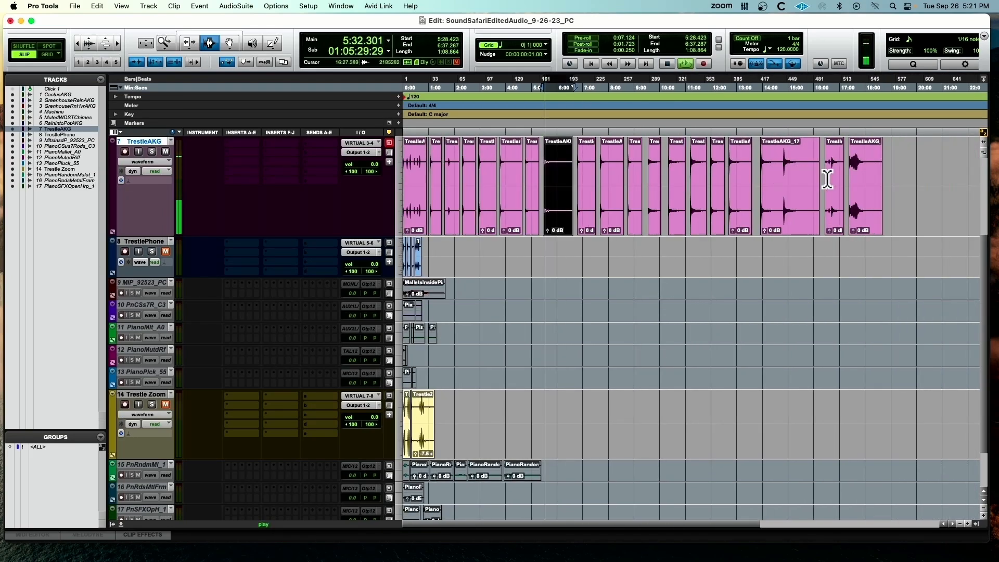
double_click(834, 174)
key(space)
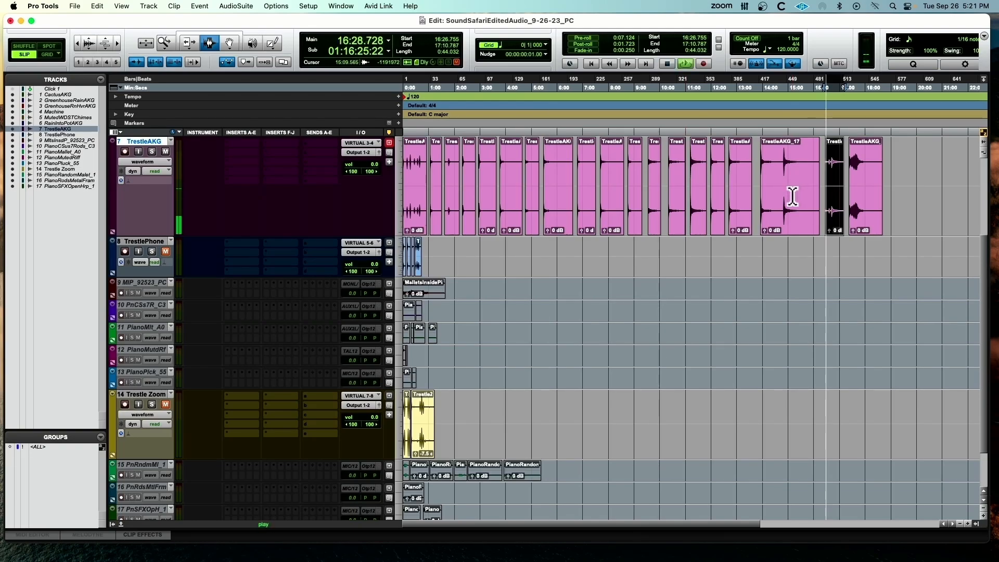
key(t)
key(t)
key(t)
key(t)
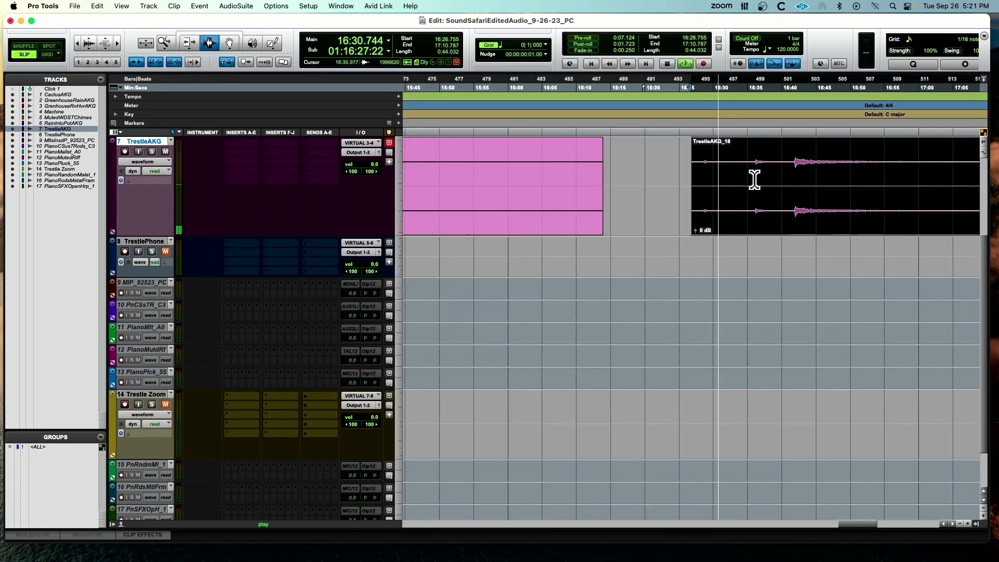
key(r)
key(r)
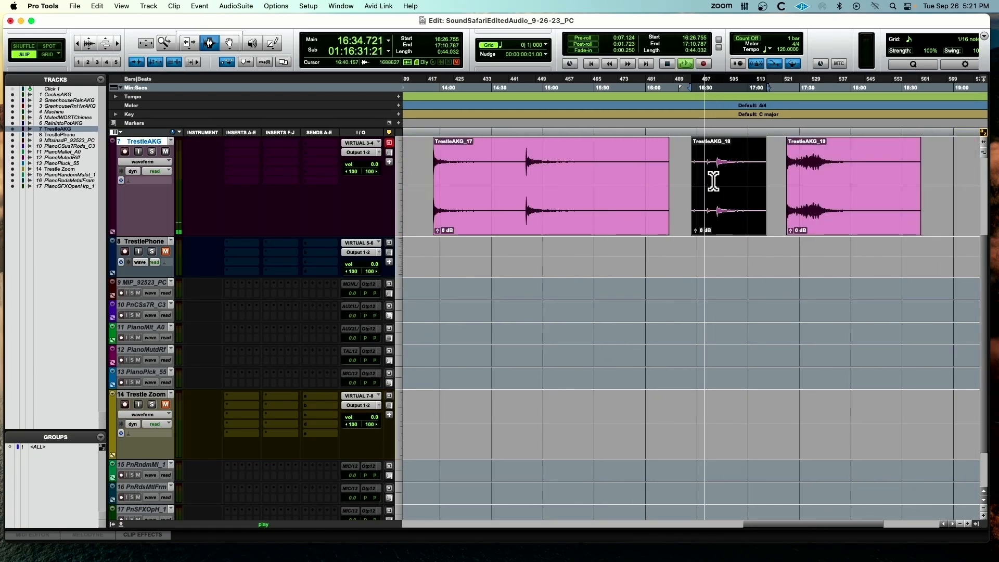
Play TrestleAKG_19, the last clip on the TrestleAKG track, and stop playback
double_click(807, 172)
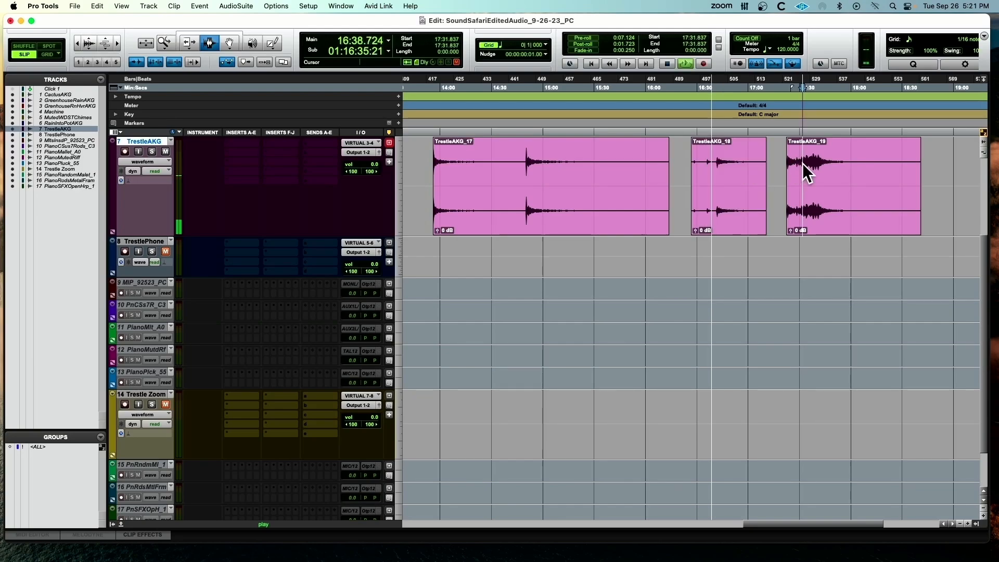
key(space)
key(space)
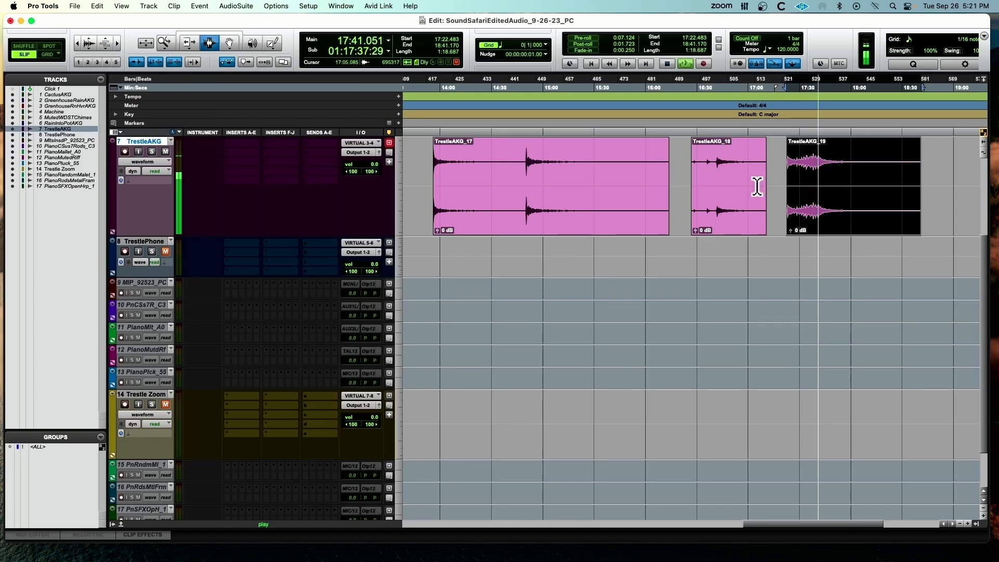
key(space)
Make the TrestleAKG and TrestlePhone tracks inactive together
click(151, 242)
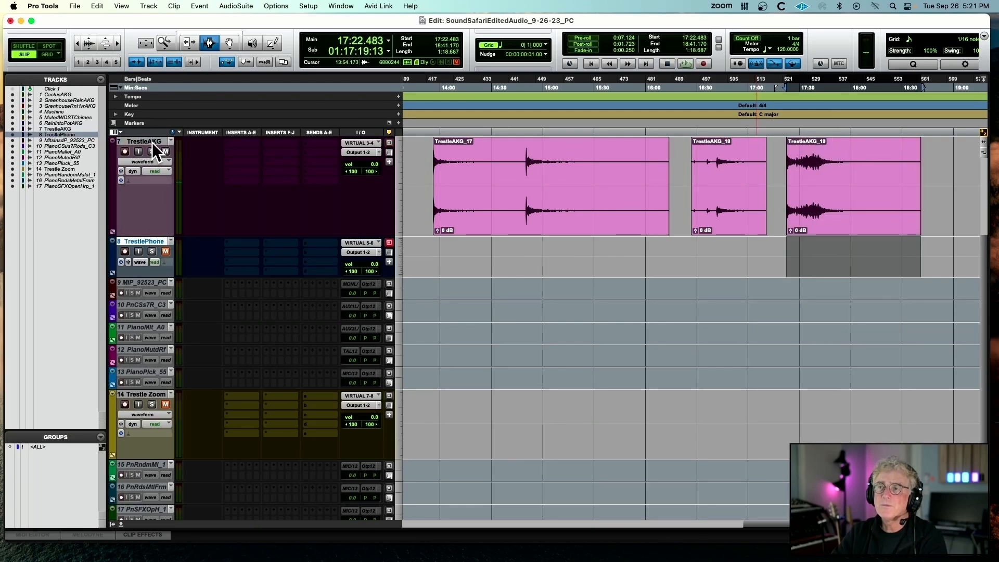
shift+click(155, 142)
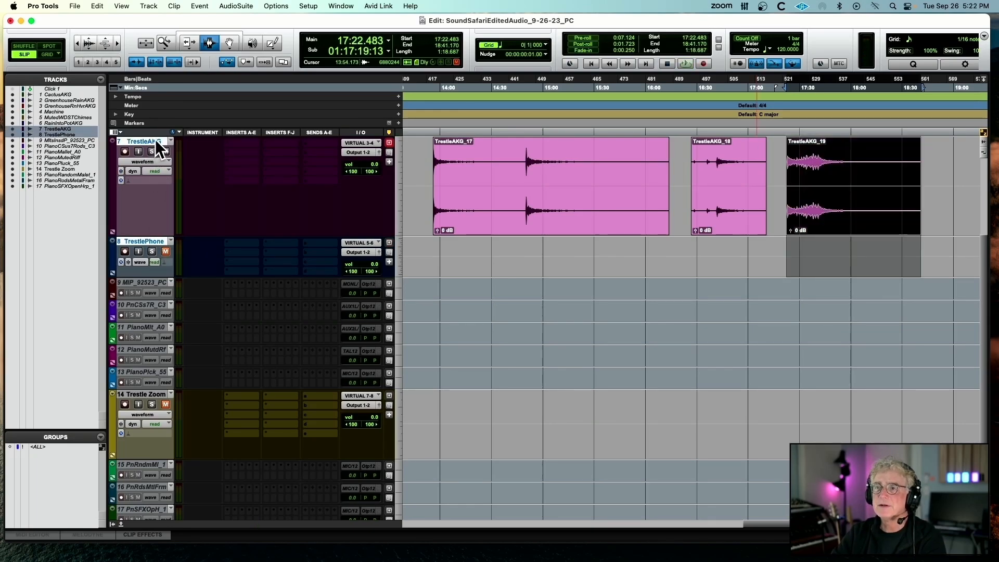
right_click(156, 141)
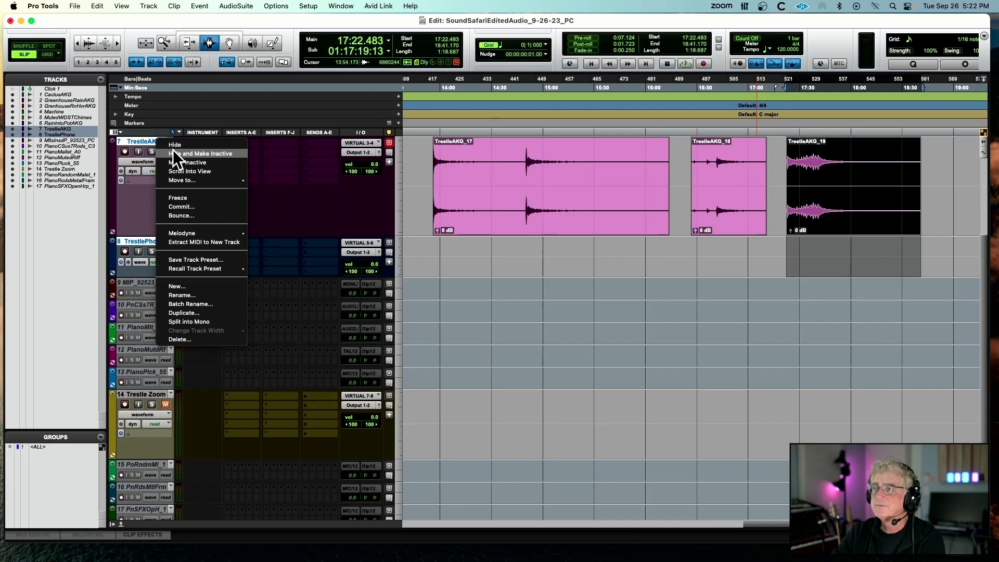
click(171, 163)
Select the TrestleAKG_17 clip on the inactive TrestleAKG track and examine its waveform
double_click(468, 170)
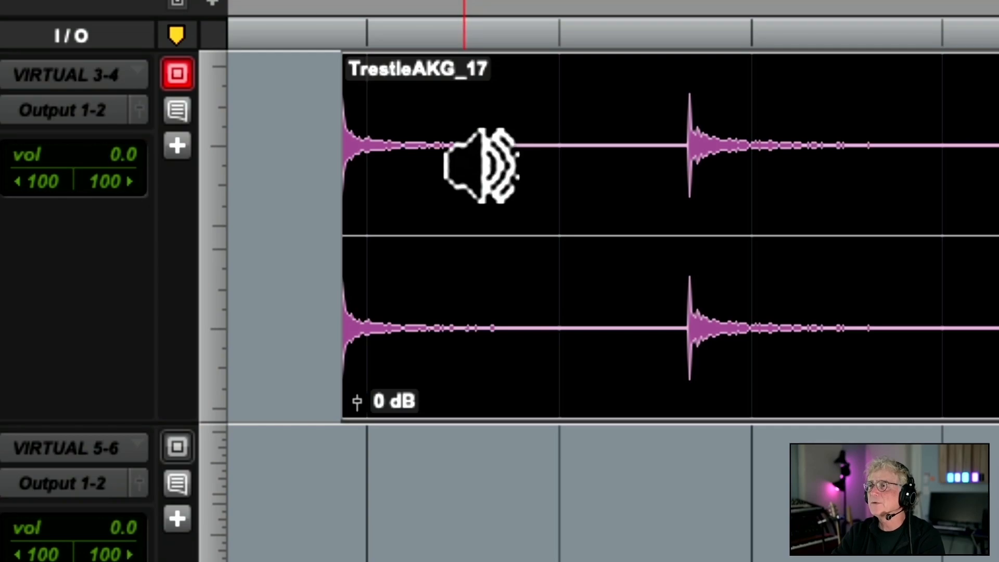
scroll(468, 166, right, 1)
scroll(495, 166, left, 8)
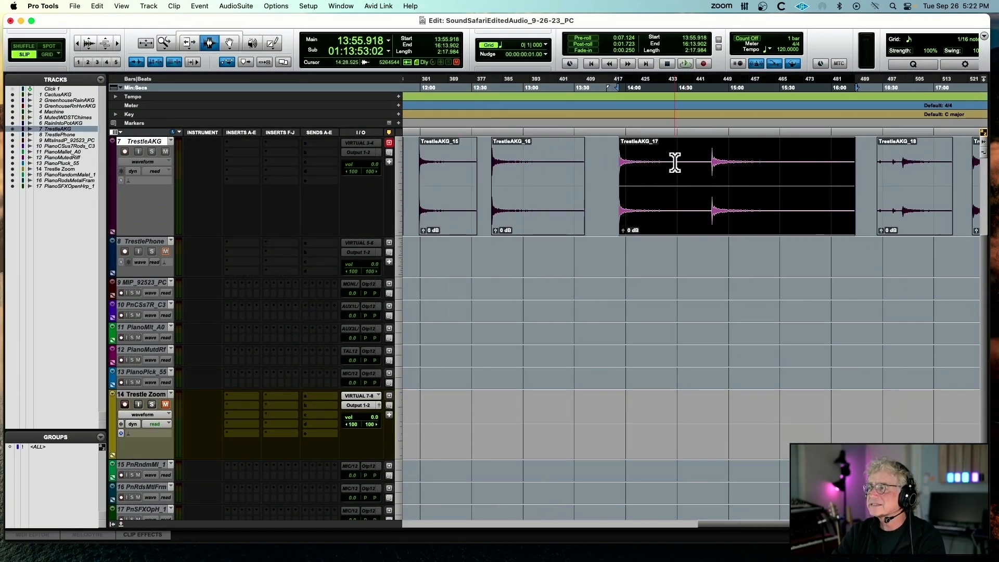
Make the Trestle Zoom track inactive
scroll(468, 162, left, 10)
scroll(456, 167, left, 15)
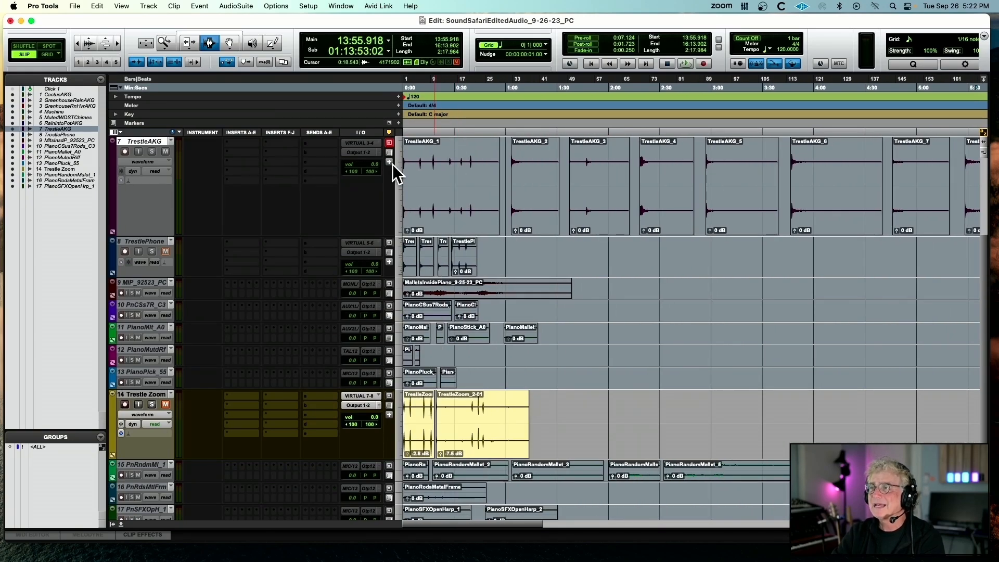
scroll(144, 395, up, 1)
right_click(144, 395)
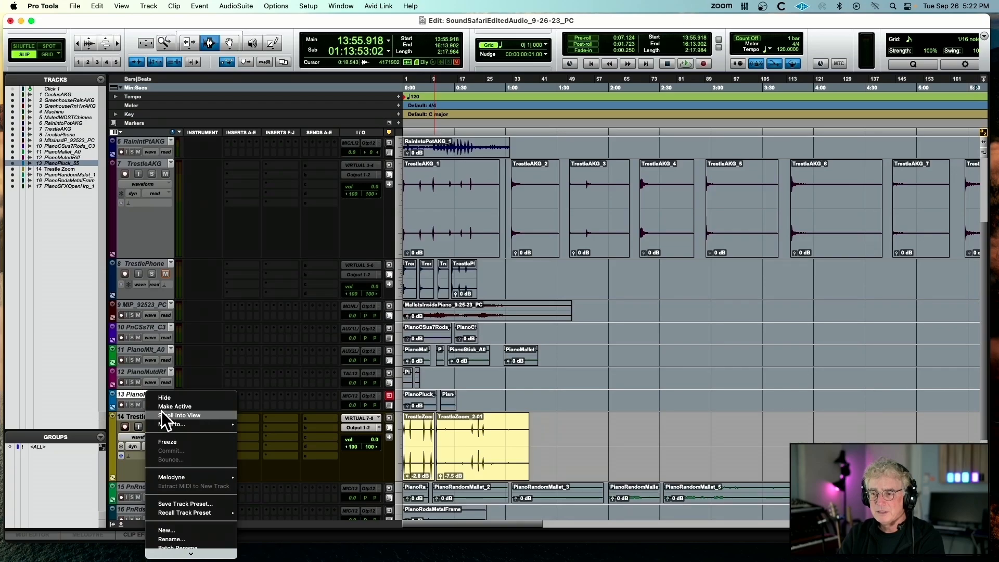
click(141, 401)
click(142, 417)
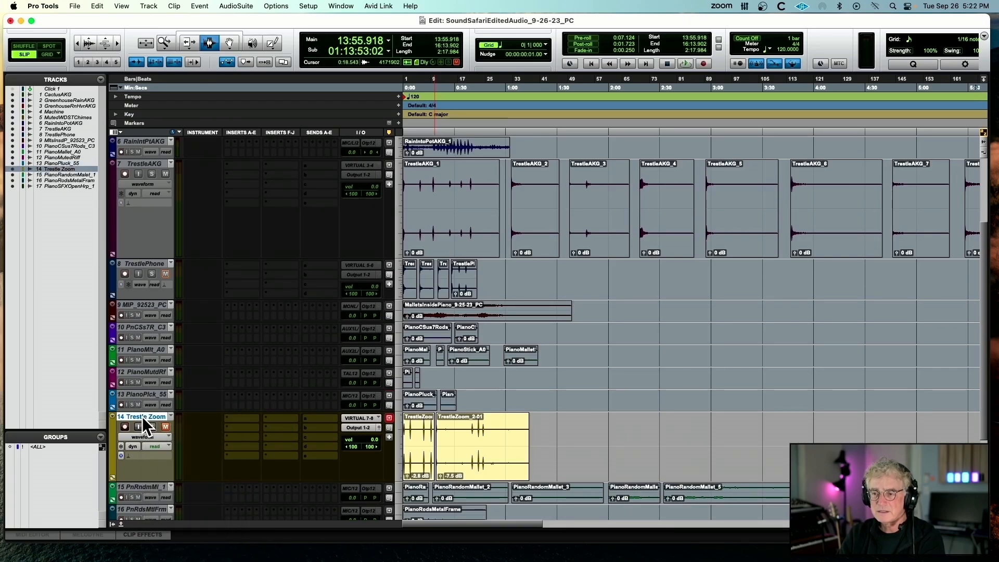
right_click(143, 418)
click(186, 438)
Increase the height of the CactusAKG track and make the track active
scroll(177, 432, up, 5)
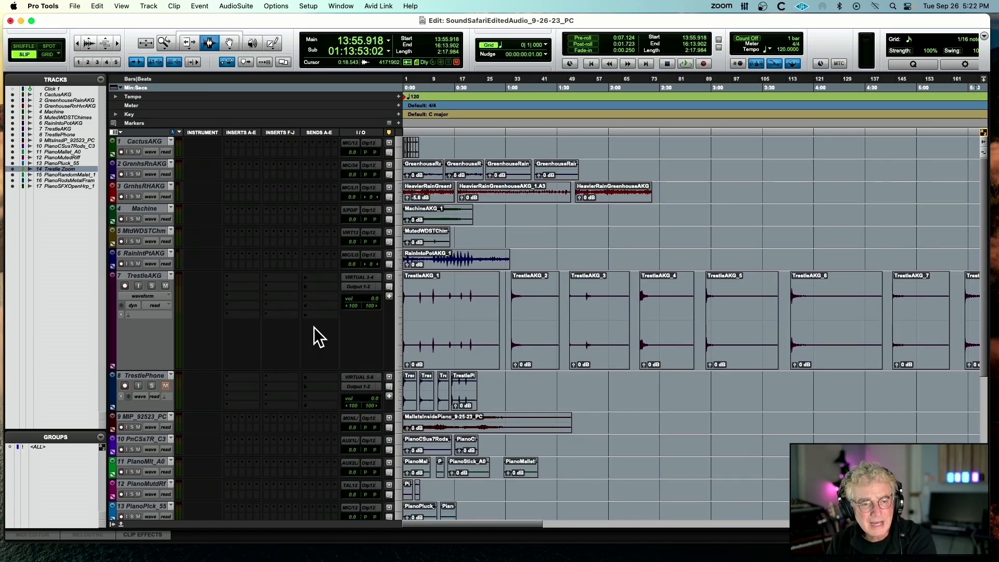
key(t)
key(t)
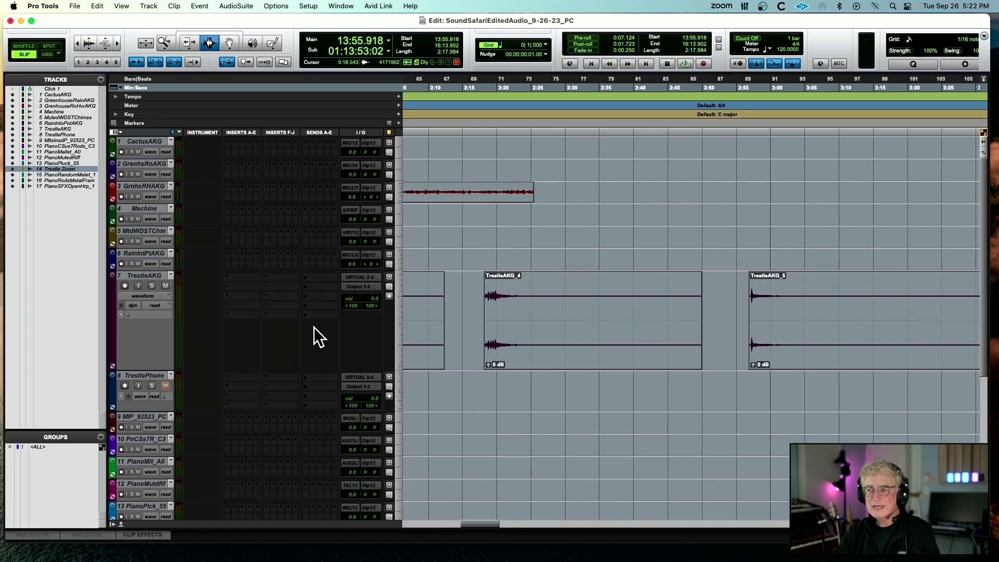
scroll(314, 326, left, 10)
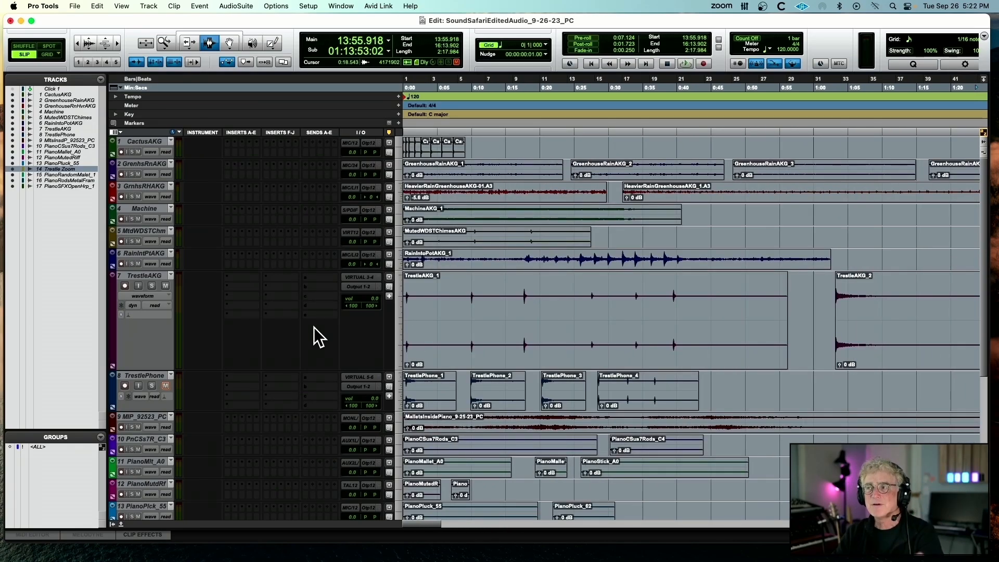
drag(139, 157, 172, 207)
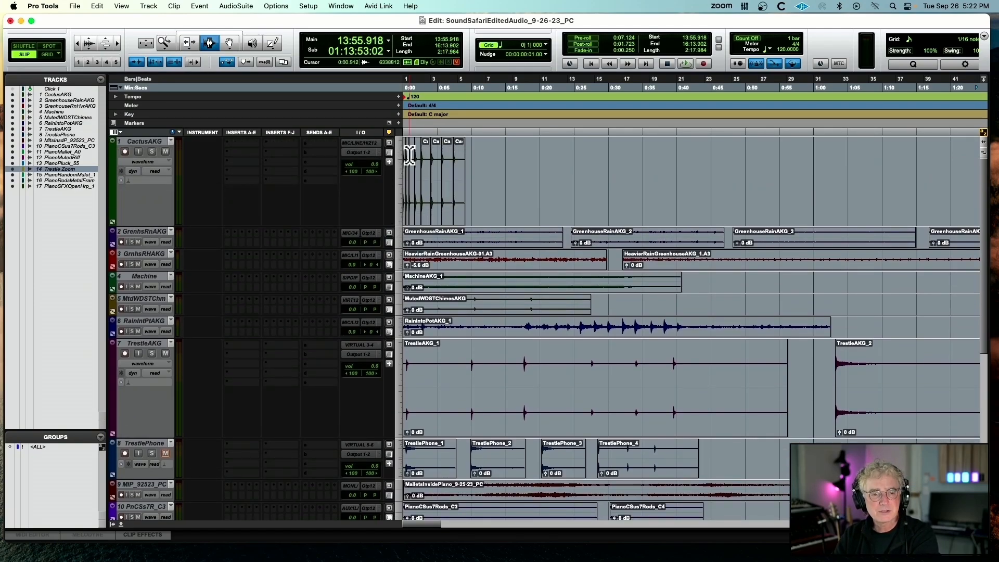
key(super+bracketright)
key(super+bracketright)
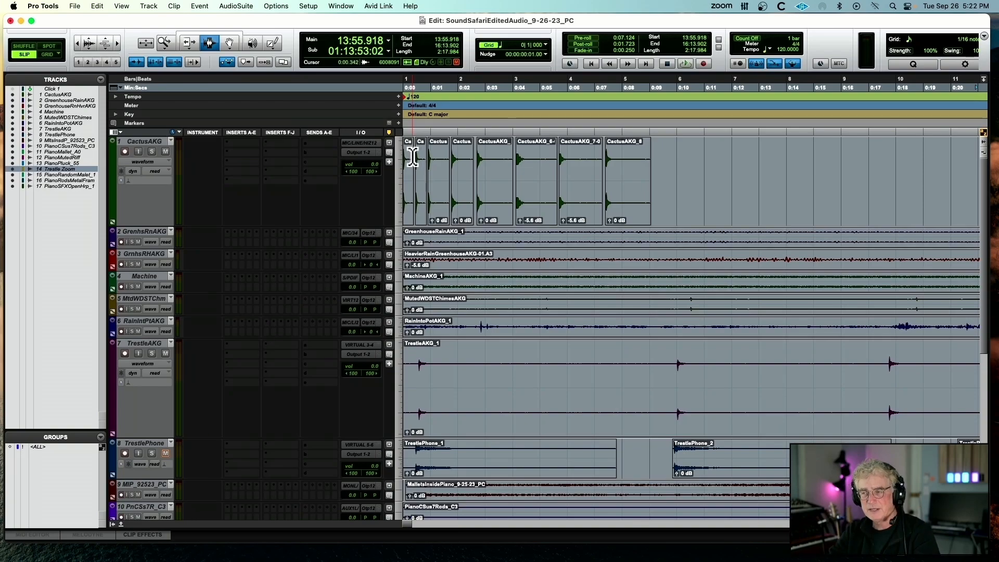
right_click(139, 141)
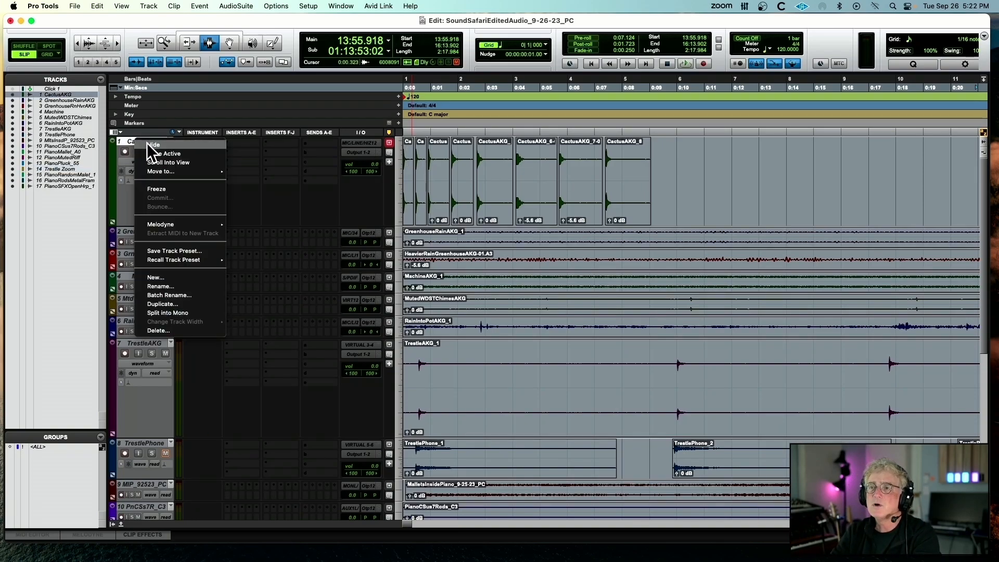
click(153, 152)
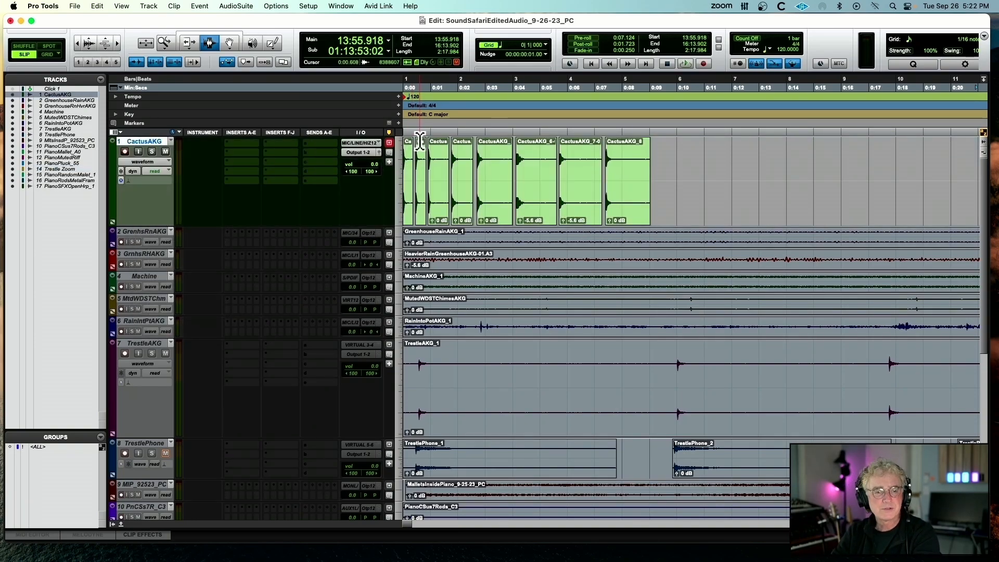
Play the clips CactusAKG_1 to CactusAKG_4 one after another, selecting each clip on the CactusAKG track
key(t)
key(t)
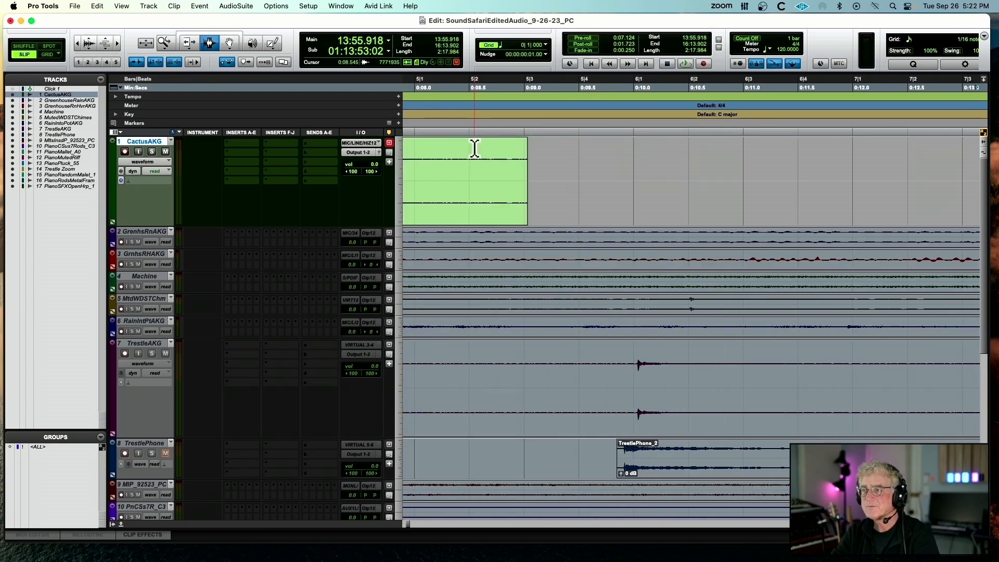
scroll(475, 149, left, 10)
double_click(424, 163)
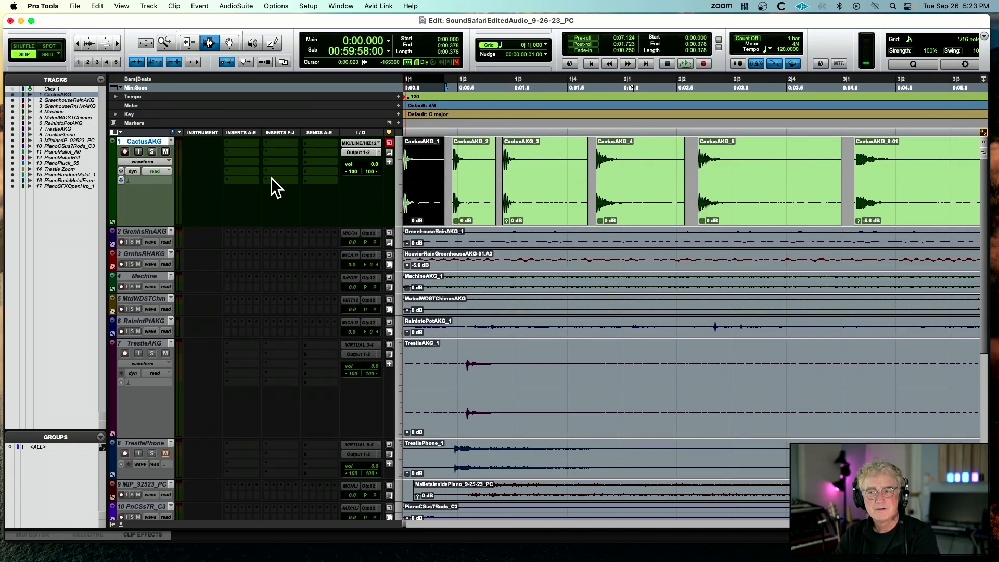
double_click(470, 177)
key(space)
double_click(520, 175)
key(space)
click(622, 171)
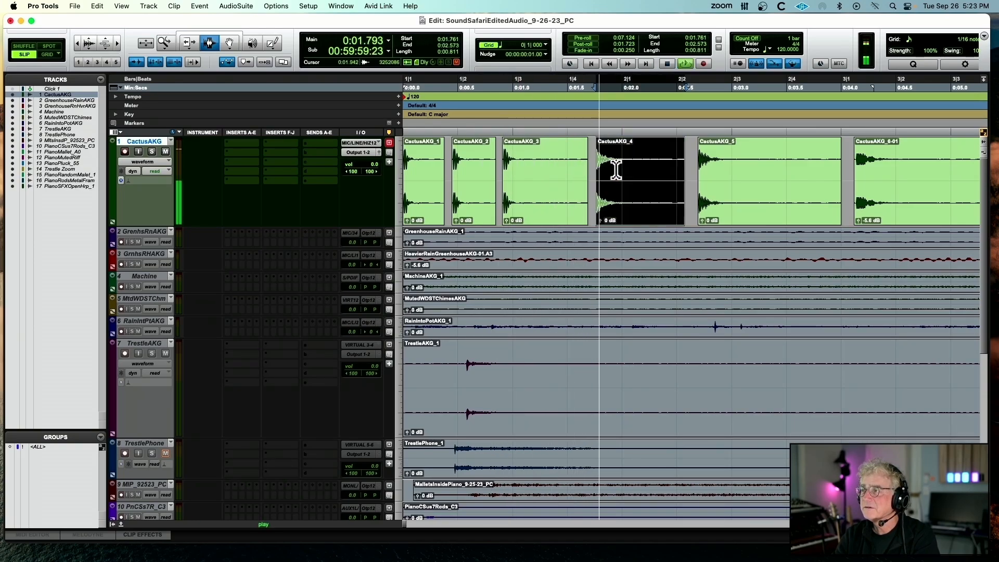
Select and play the remaining cactus clips, from CactusAKG_5 through CactusAKG_8, in order
double_click(712, 173)
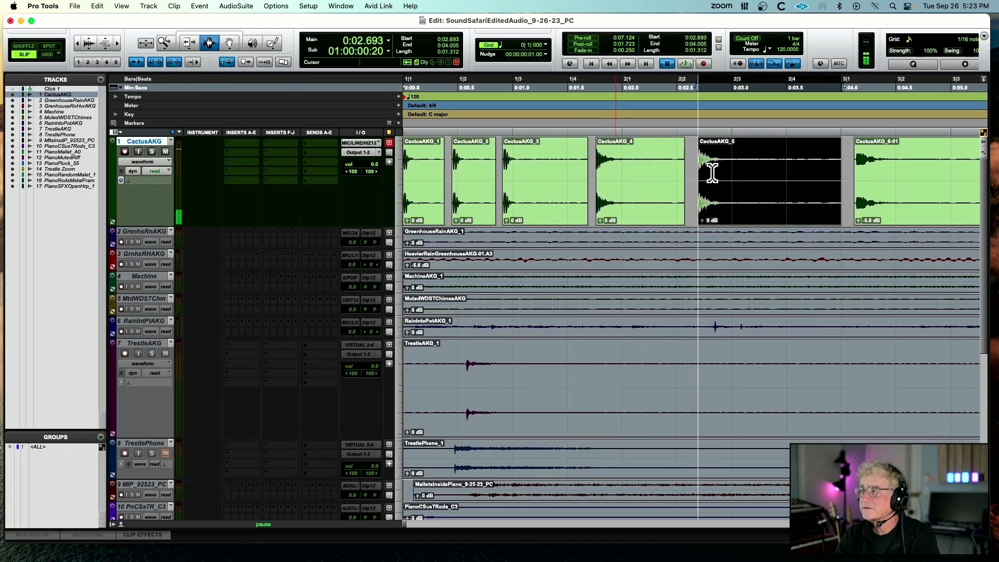
key(r)
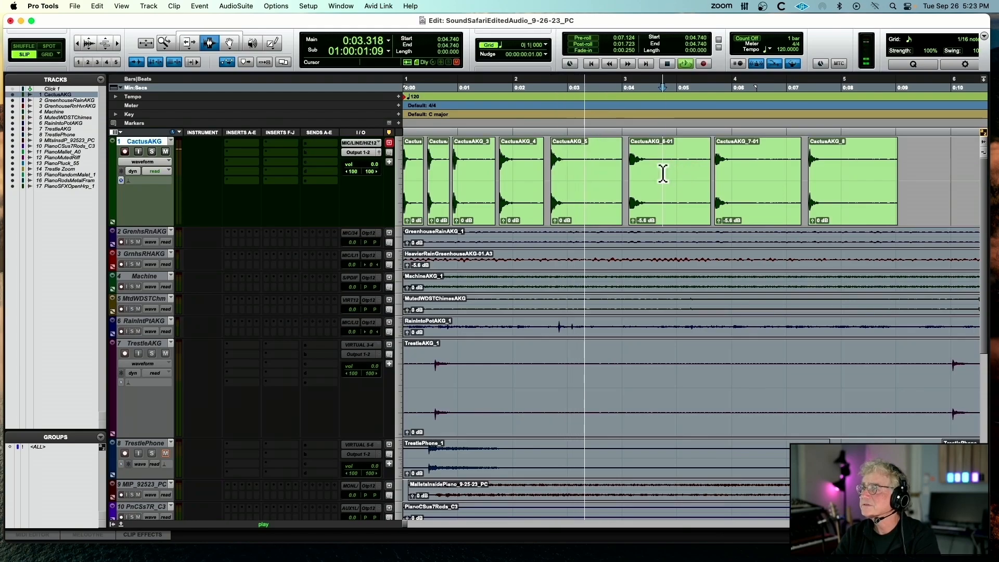
double_click(665, 173)
double_click(722, 168)
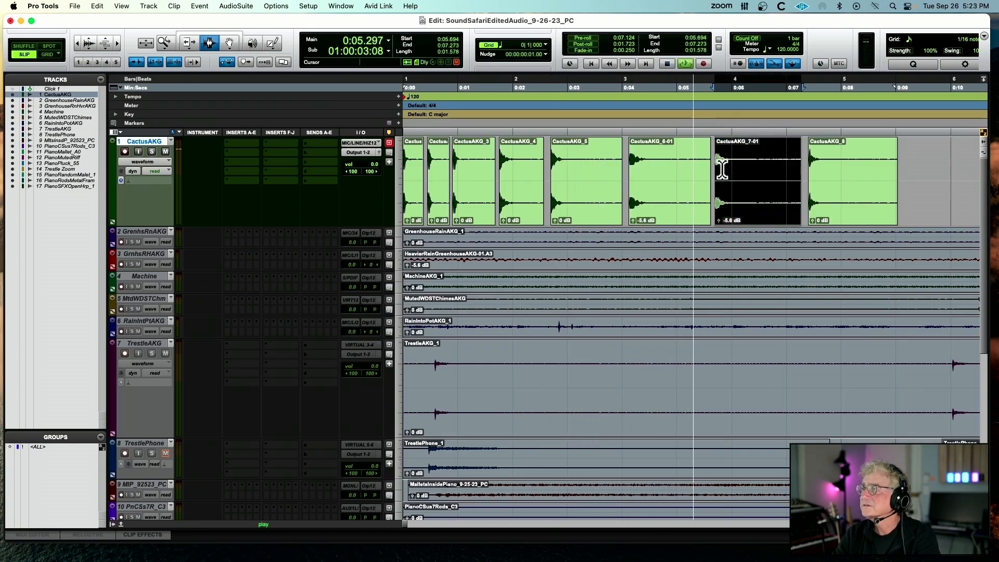
double_click(810, 163)
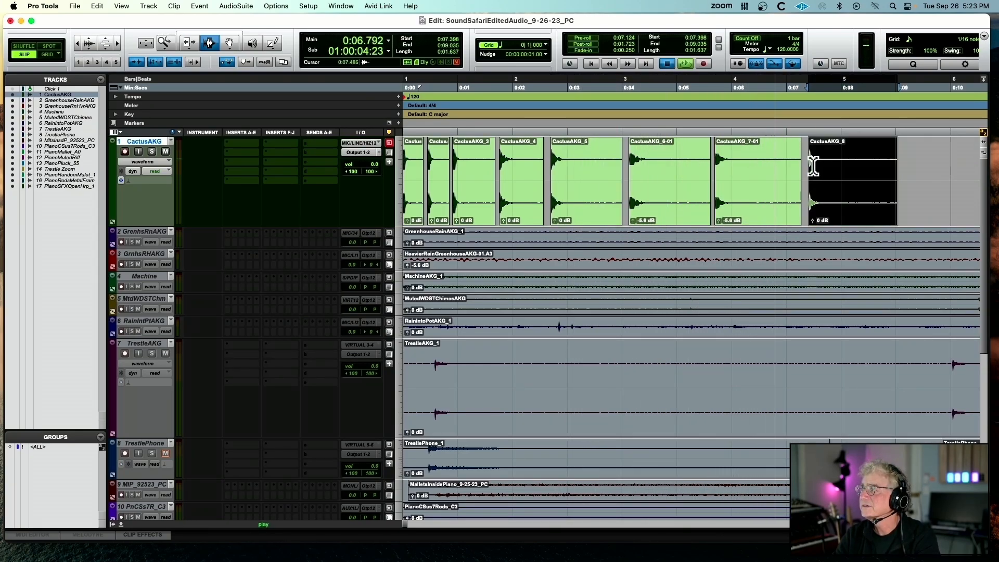
Make the CactusAKG track inactive and the GreenhouseRainAKG track active
right_click(157, 143)
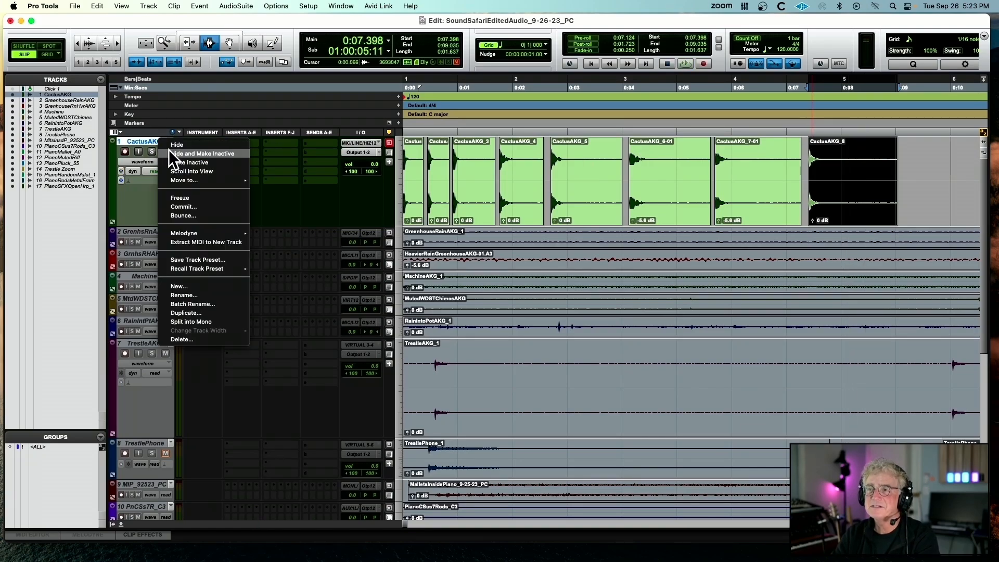
click(170, 160)
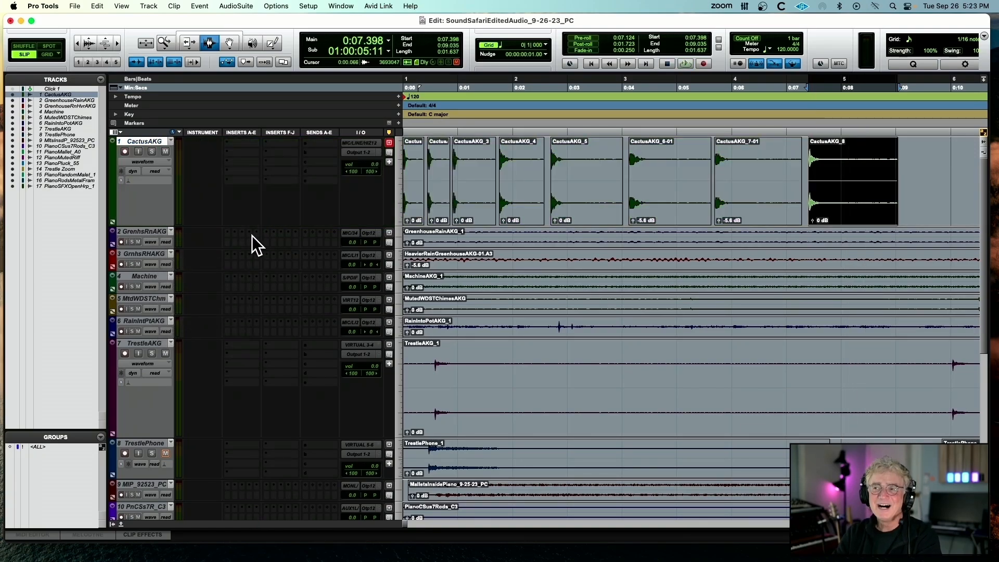
right_click(144, 232)
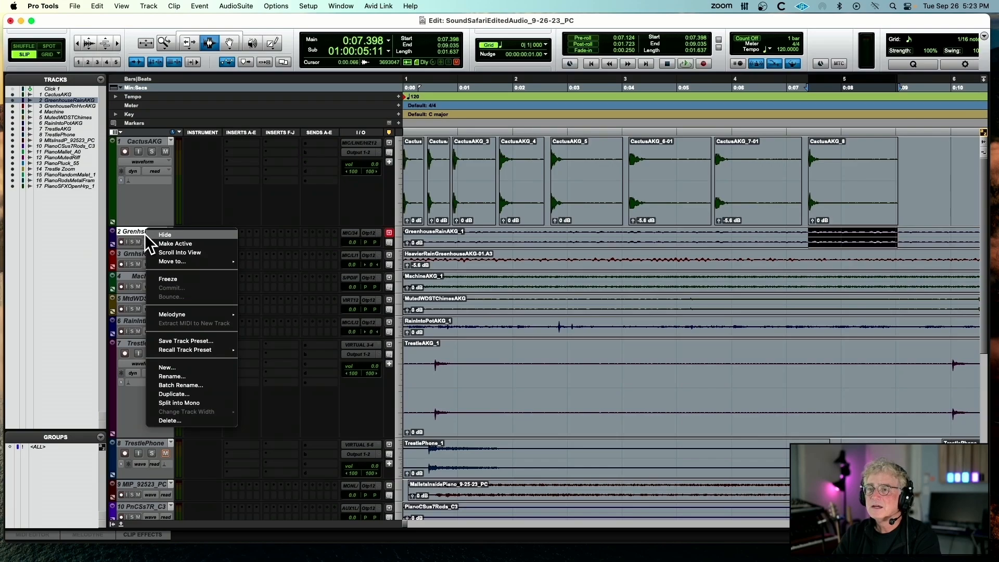
click(153, 240)
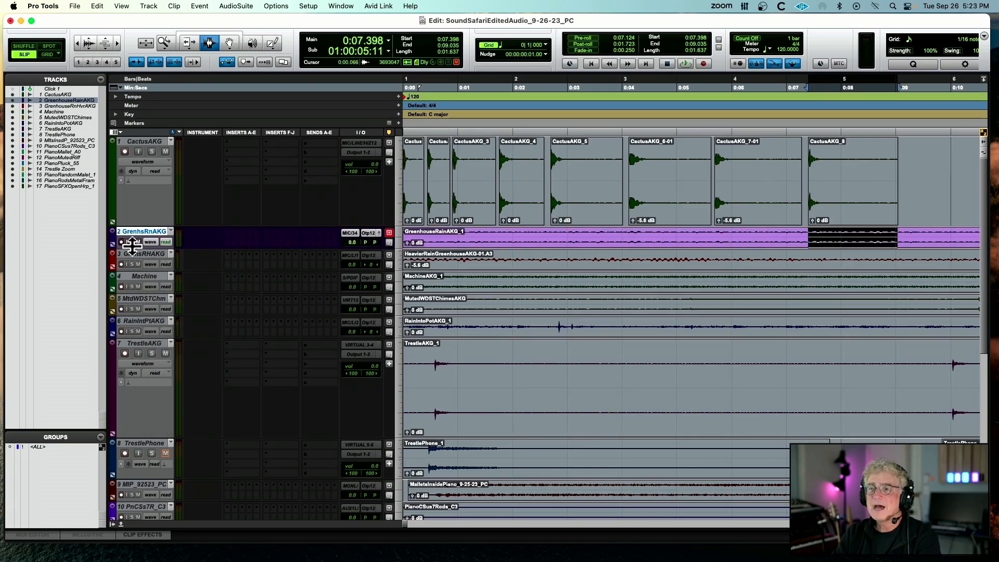
Increase the height of the GreenhouseRainAKG track and play its first clip, GreenhouseRainAKG_1
drag(131, 249, 132, 316)
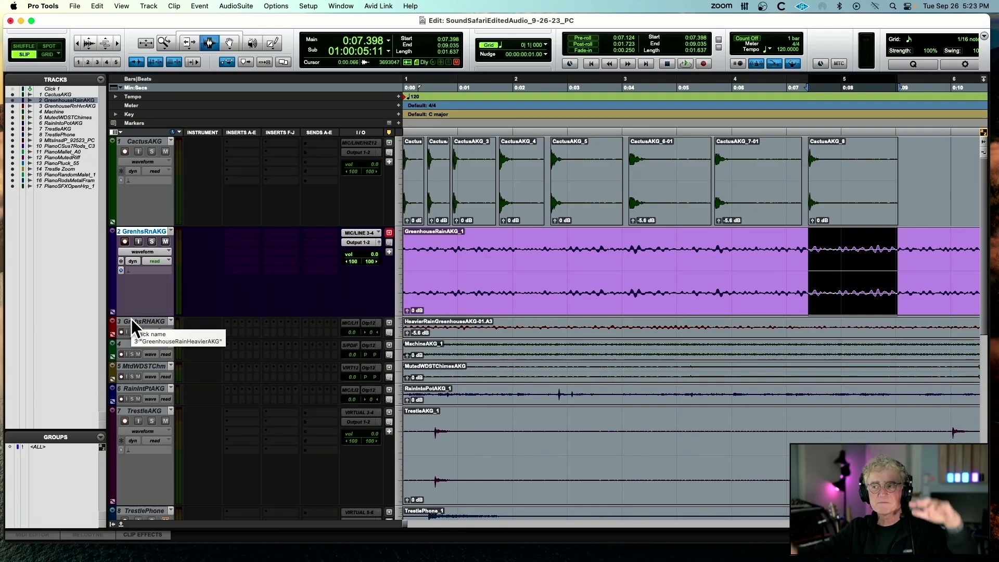
double_click(452, 280)
key(space)
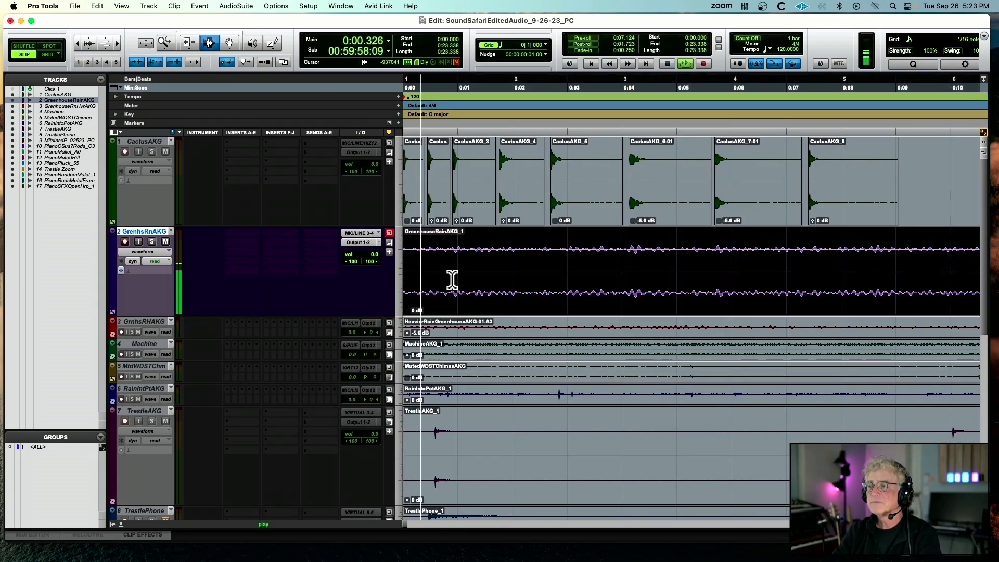
Try raising the clip gain of the first greenhouse rain clip to about +8.6 dB during playback, and reset it to 0 dB
drag(406, 310, 403, 306)
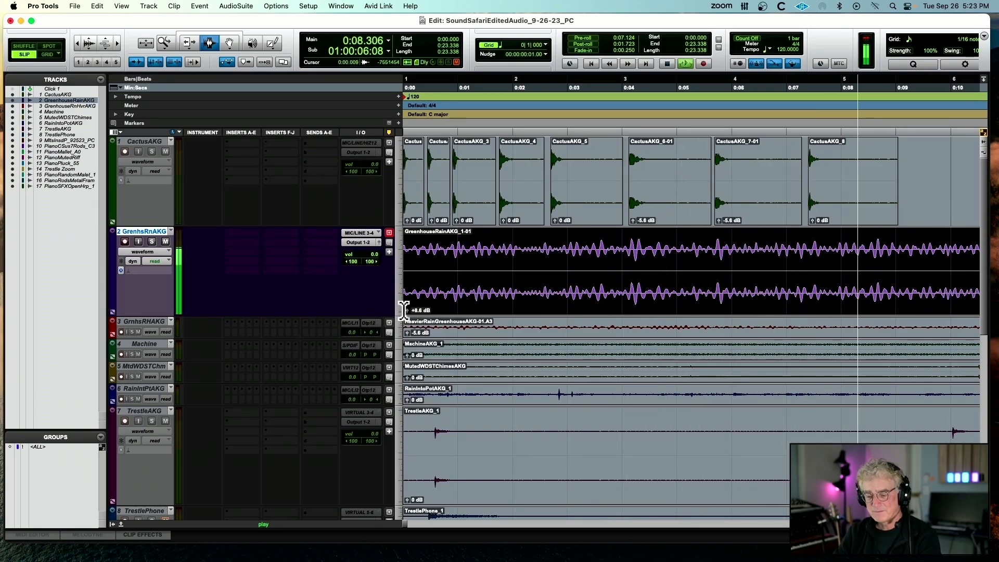
key(r)
key(r)
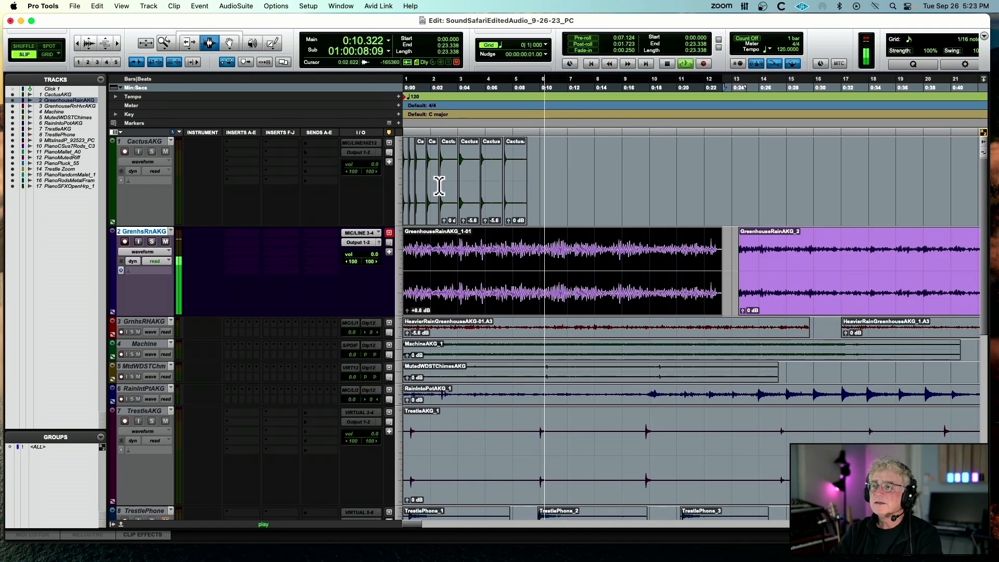
alt+click(407, 310)
Play GreenhouseRainAKG_2 with its clip gain raised to +9.5 dB, stop playback and reset the gain to 0 dB
click(759, 260)
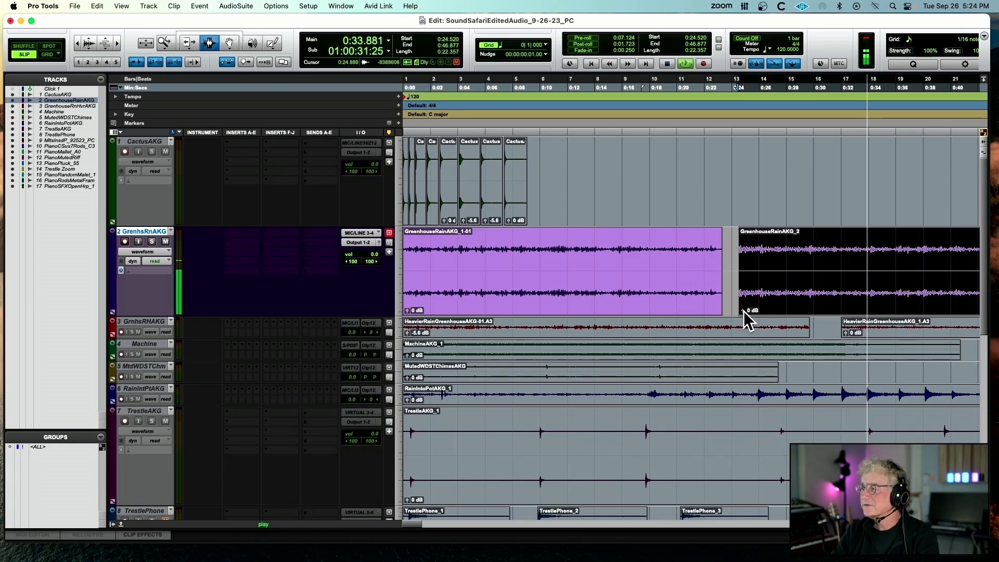
drag(744, 311, 745, 305)
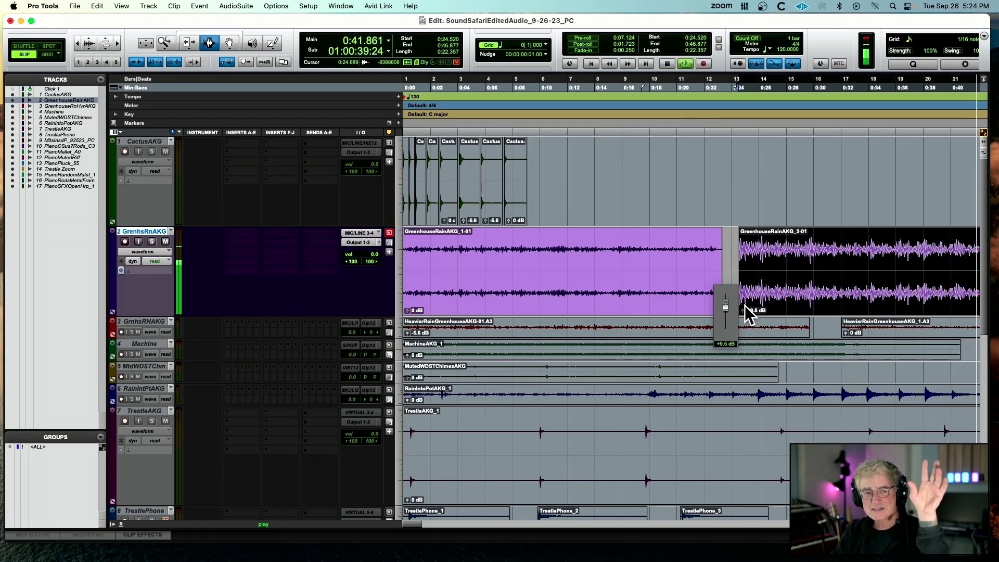
key(space)
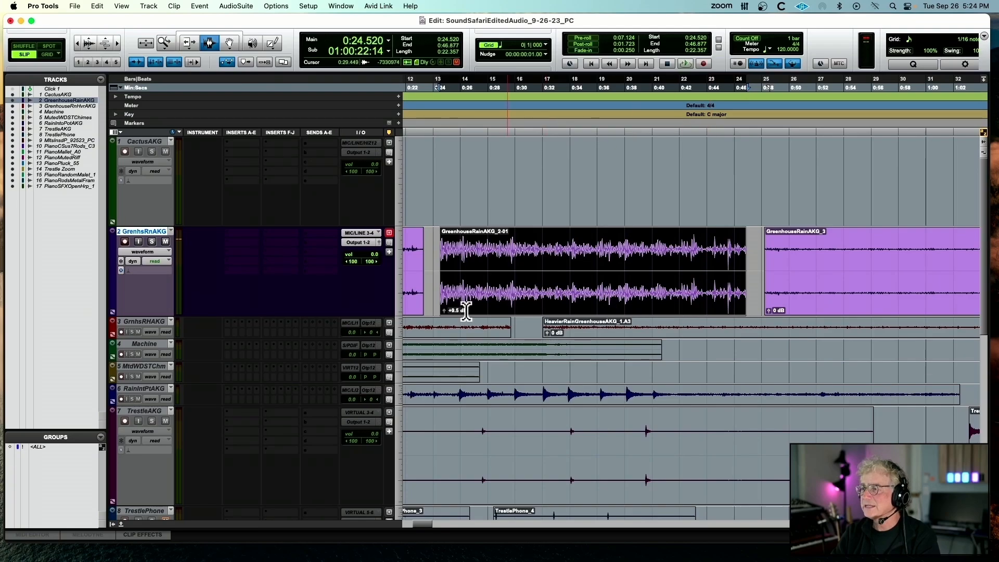
alt+click(444, 311)
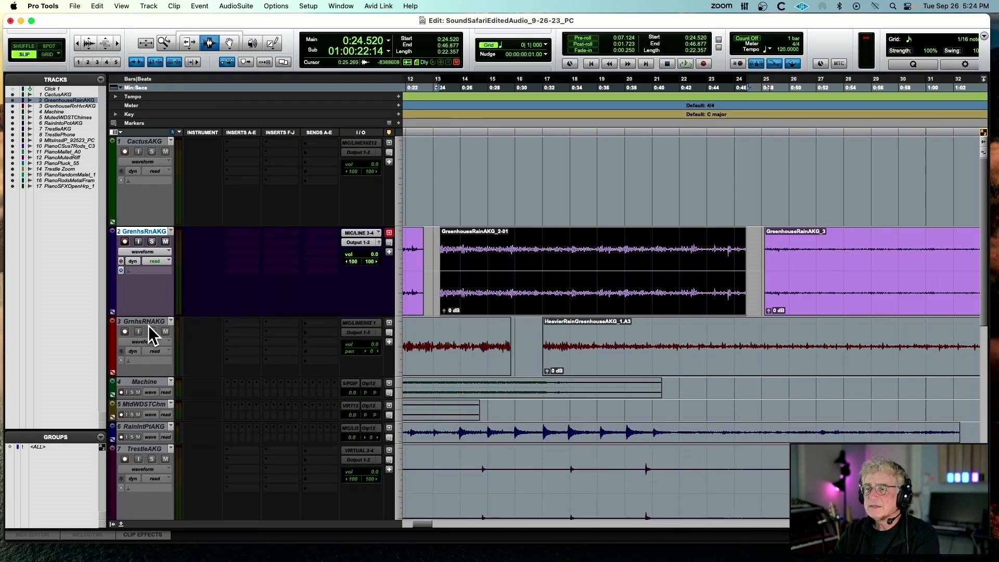
Switch the active track from GreenhouseRainAKG to GreenhouseRainHeavierAKG and play its first clip with the clip gain reset to 0 dB
right_click(155, 232)
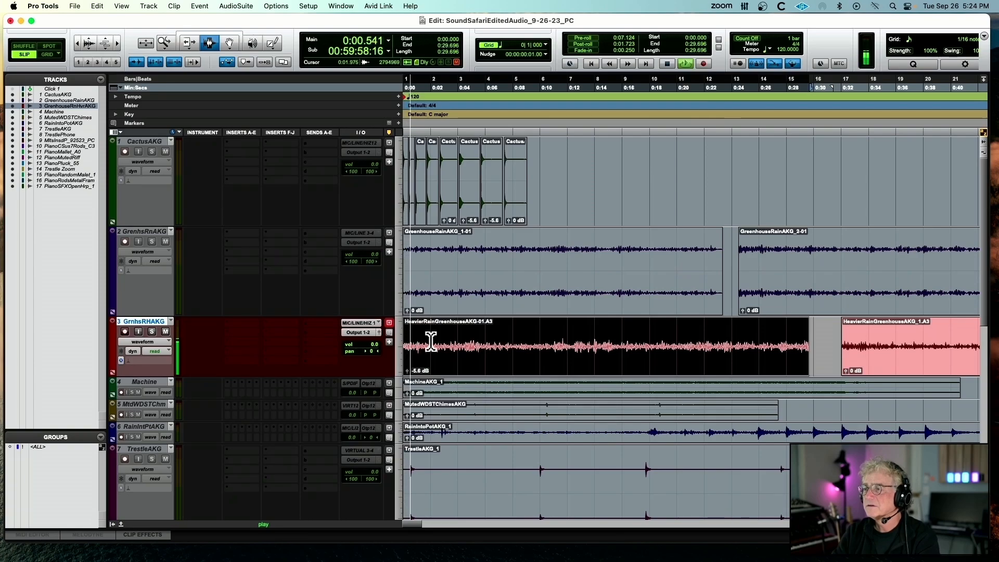
alt+click(408, 370)
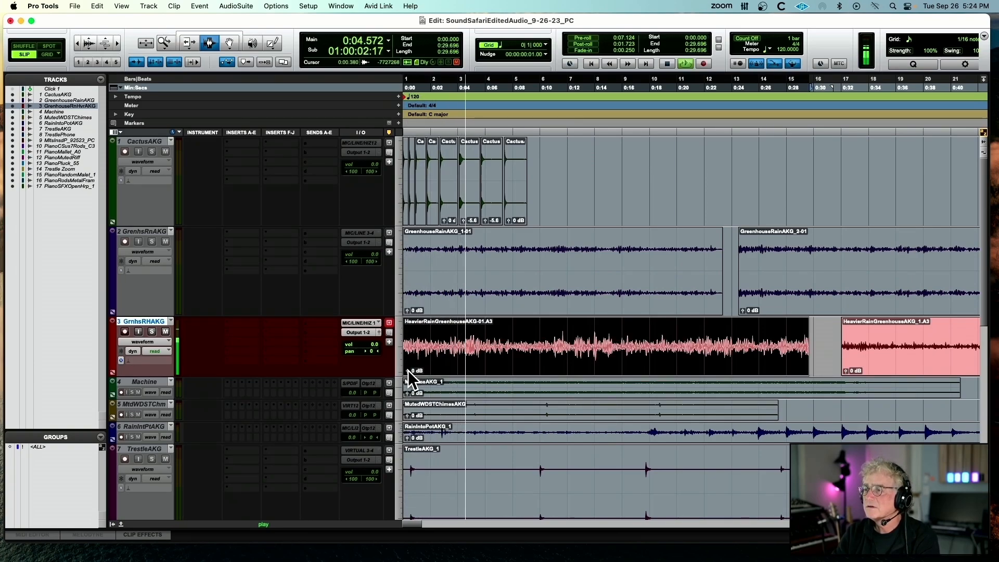
Try raising the clip gain of the first heavier rain clip to +9.5 dB during playback, and stop playback
drag(408, 371, 408, 368)
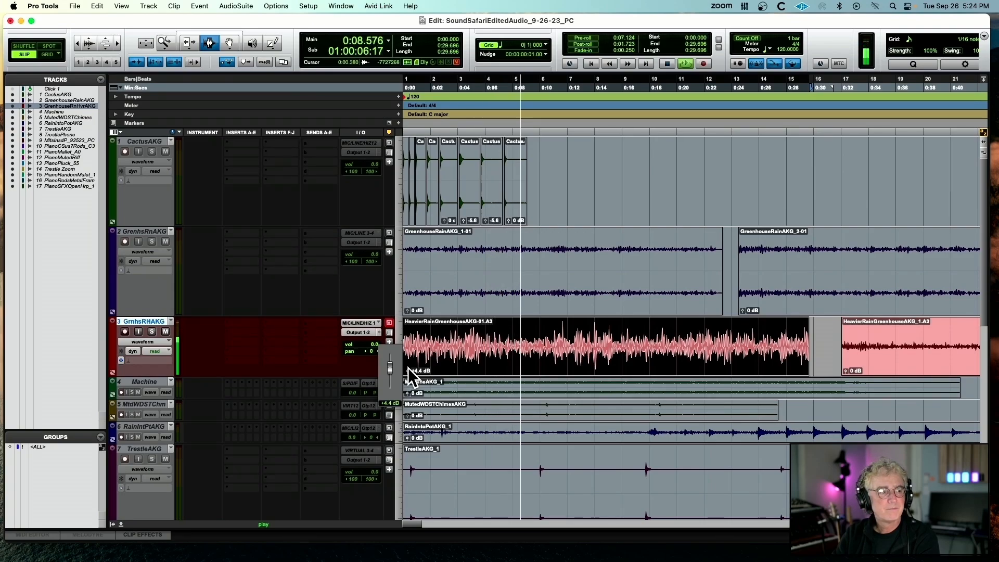
drag(410, 368, 411, 369)
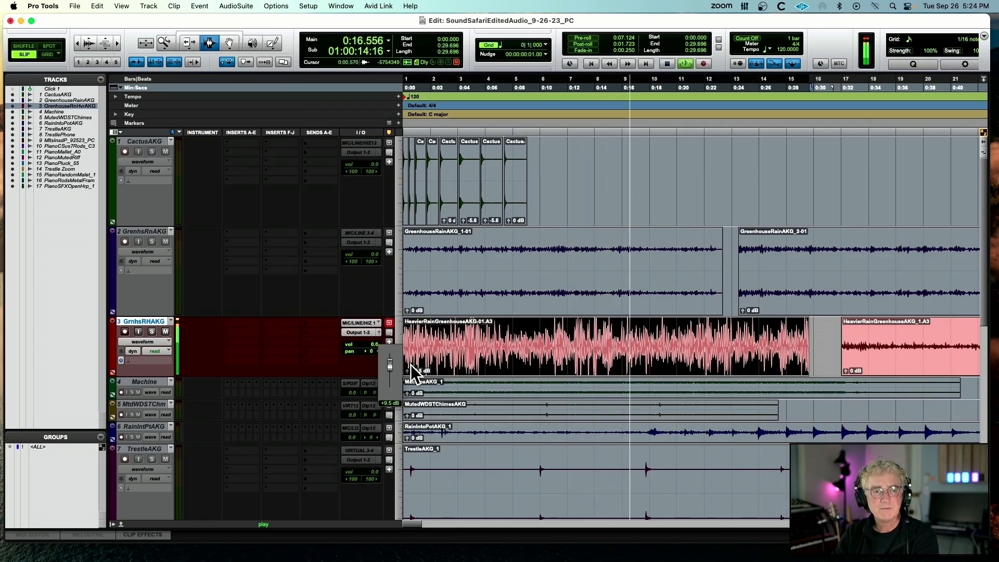
key(space)
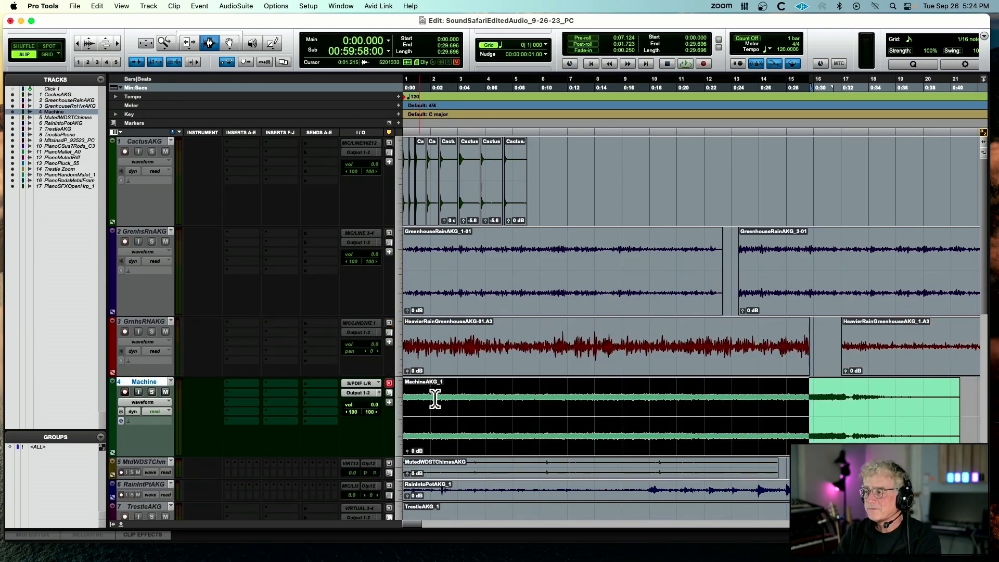
Make the heavier greenhouse rain track inactive, and activate the Machine track to play MachineAKG_1
double_click(629, 421)
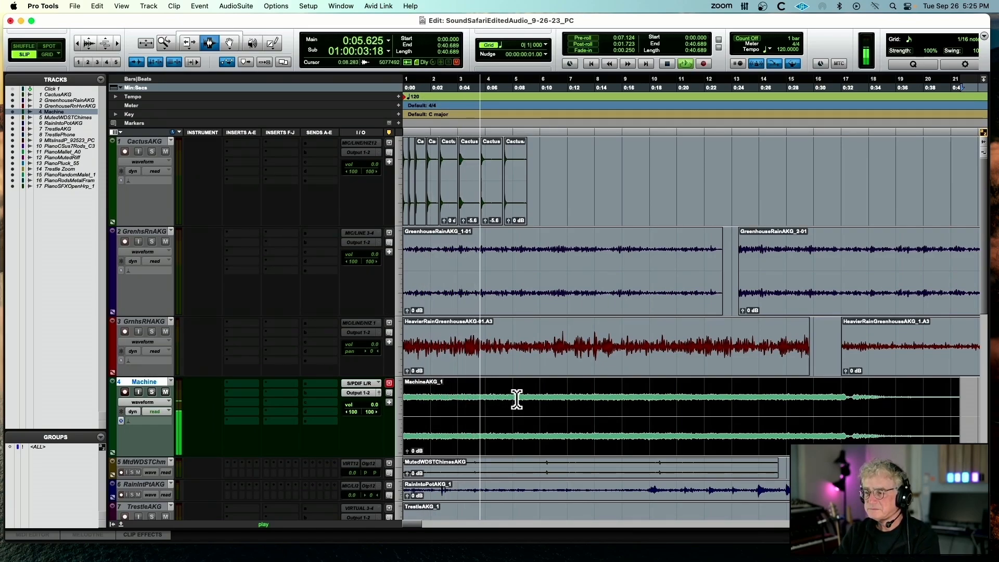
Stop playback and make the Machine track inactive
key(space)
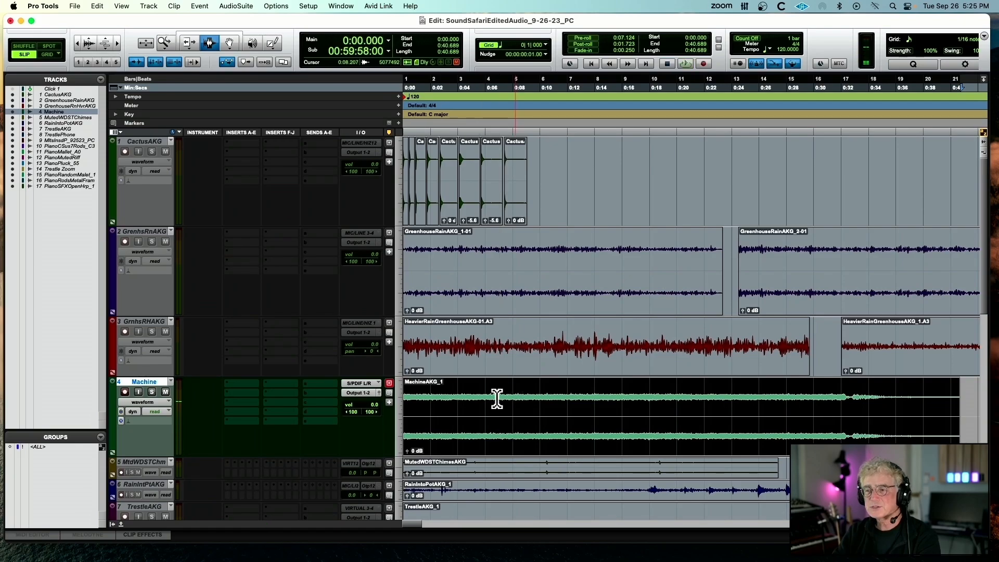
click(151, 403)
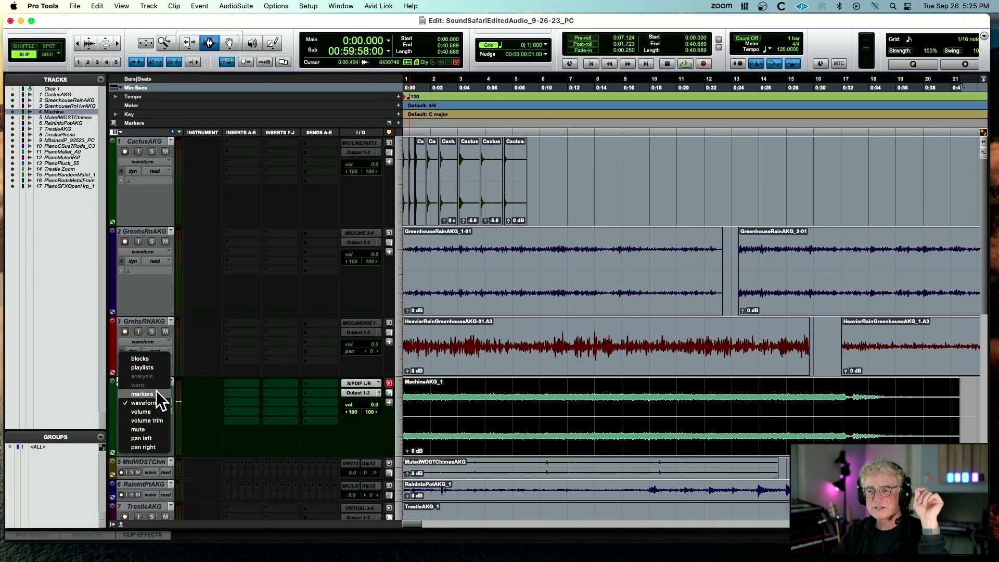
click(228, 353)
right_click(155, 380)
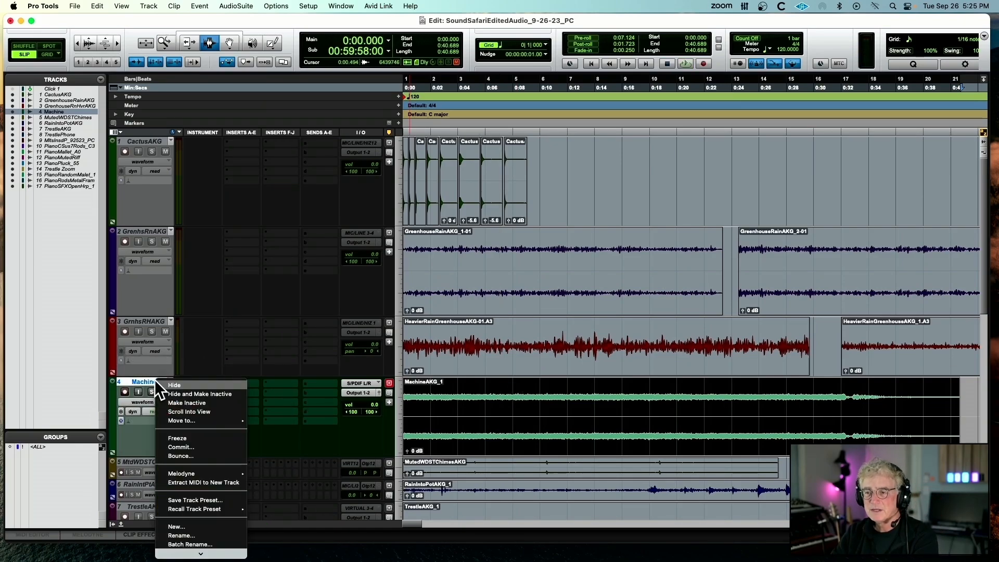
click(179, 403)
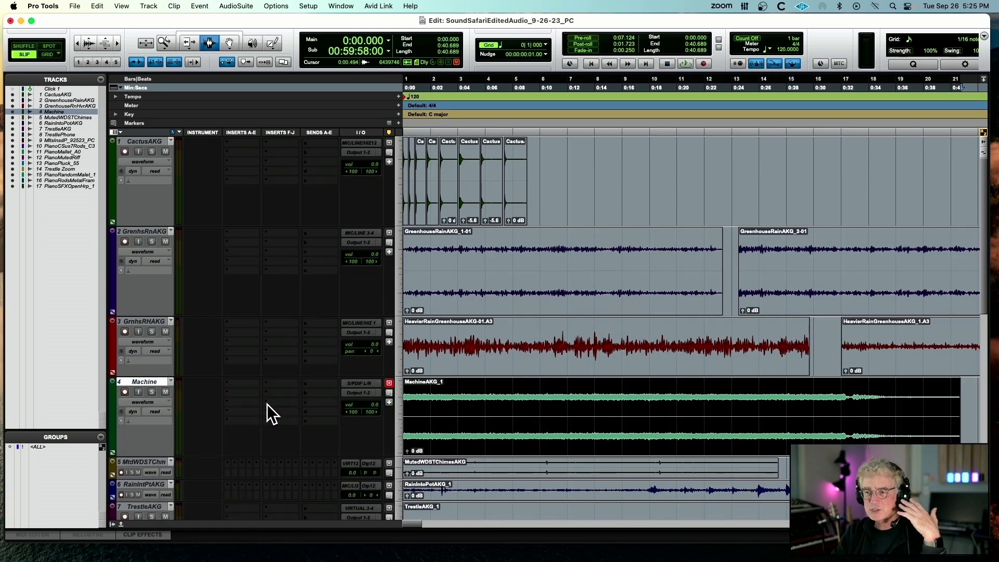
Enlarge the MutedWDSTChimes track, make it active, and play its clip from about 5 seconds, just before the first chime
scroll(231, 396, down, 5)
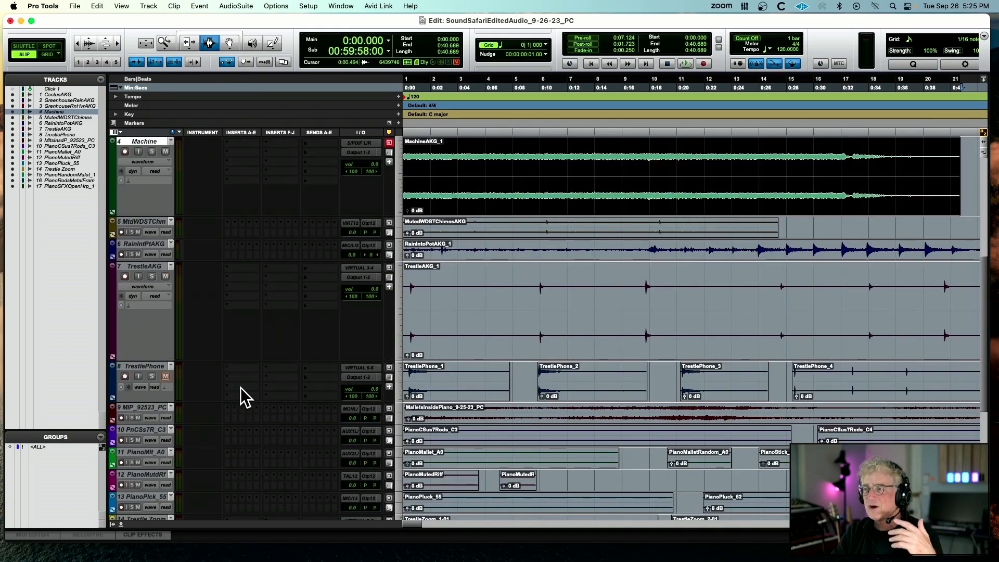
drag(153, 239, 146, 296)
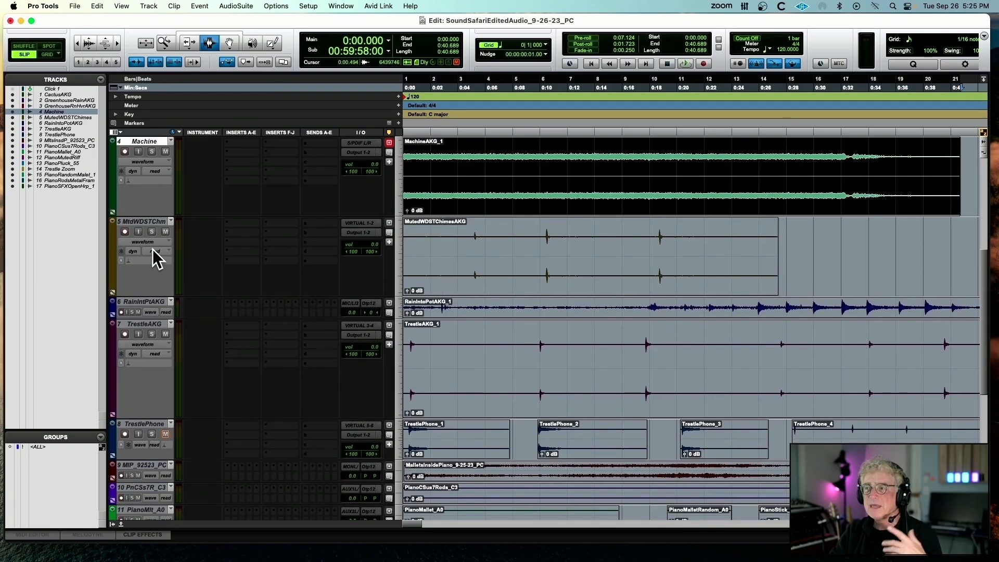
right_click(158, 224)
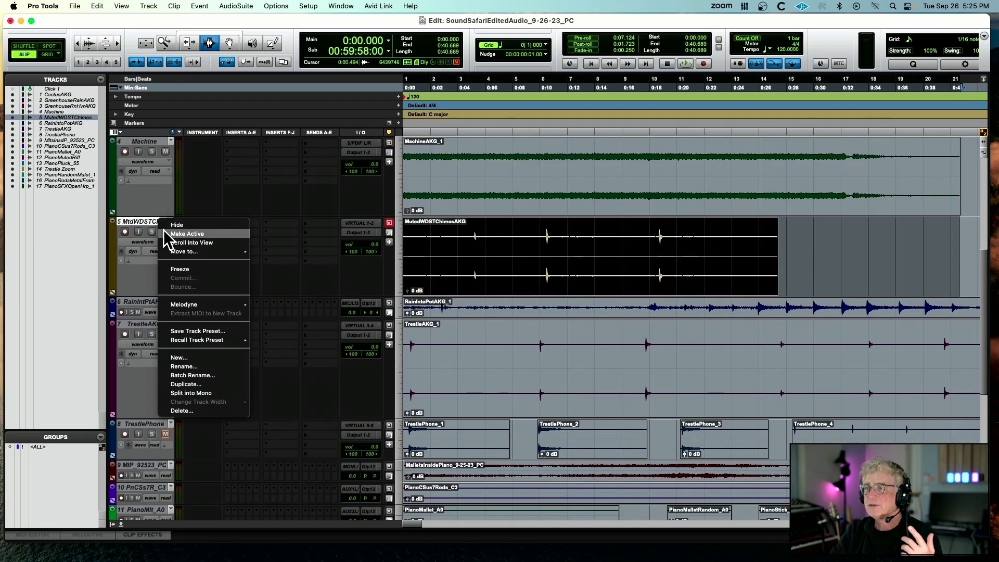
click(164, 232)
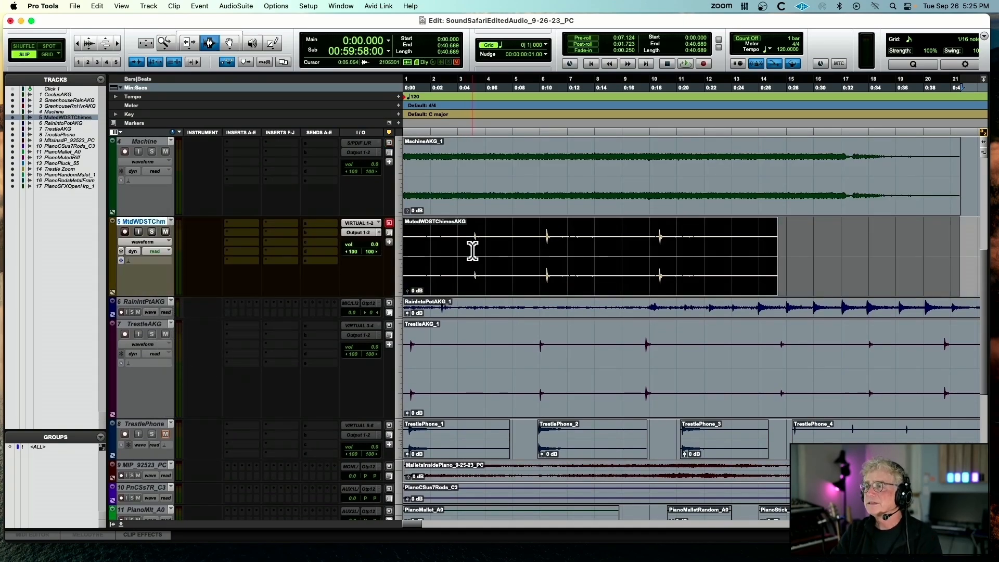
click(472, 249)
key(space)
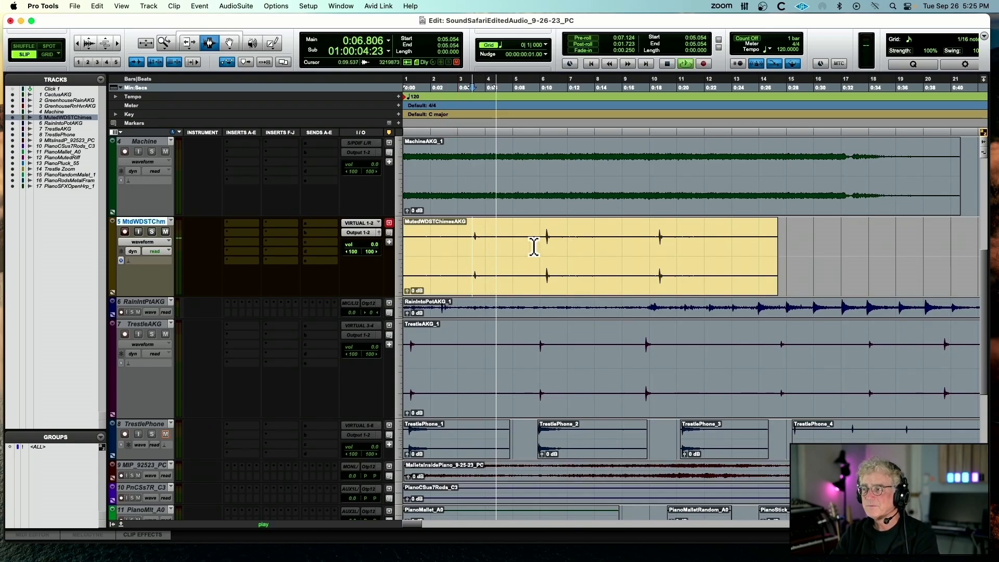
Raise the chimes clip's gain to +7.8 dB during playback, play from the third chime, and stop playback
drag(405, 291, 406, 284)
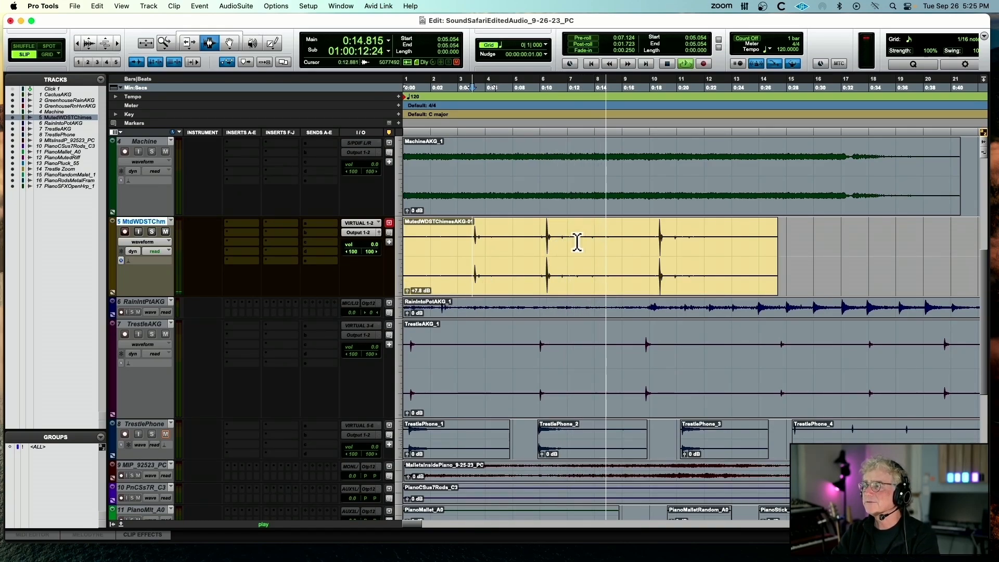
click(659, 243)
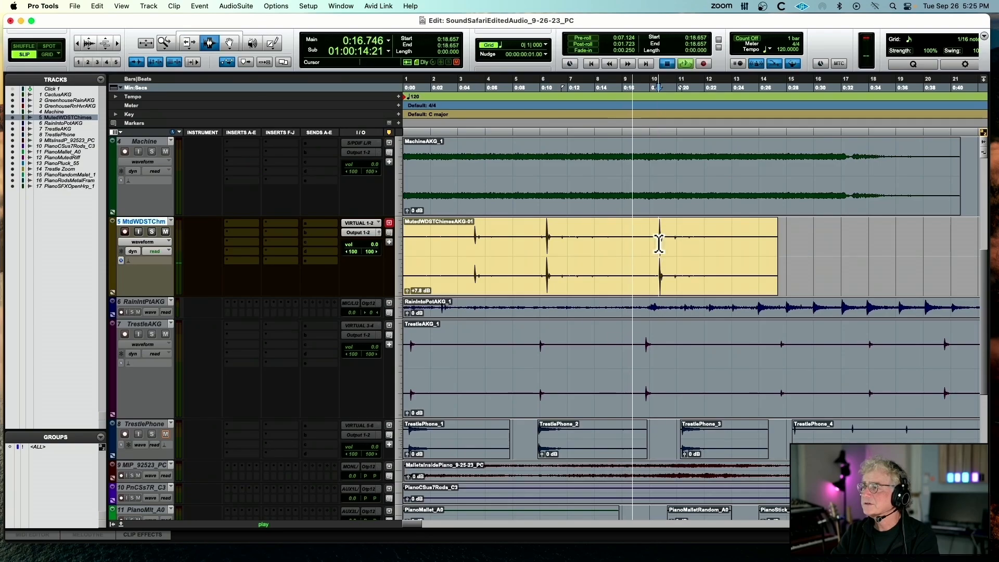
key(space)
Insert a multichannel Mod Delay III on the chimes track with left/right delays 1951/1021 ms, feedback 33/46%, low-pass 4729/6434 Hz and mix 45/47%
click(242, 232)
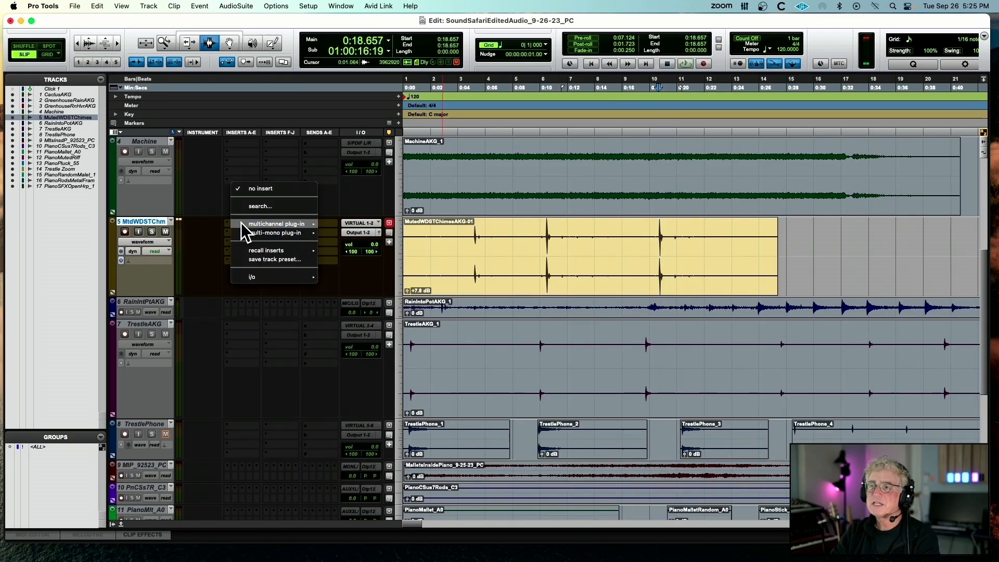
mouse_move(239, 225)
click(357, 112)
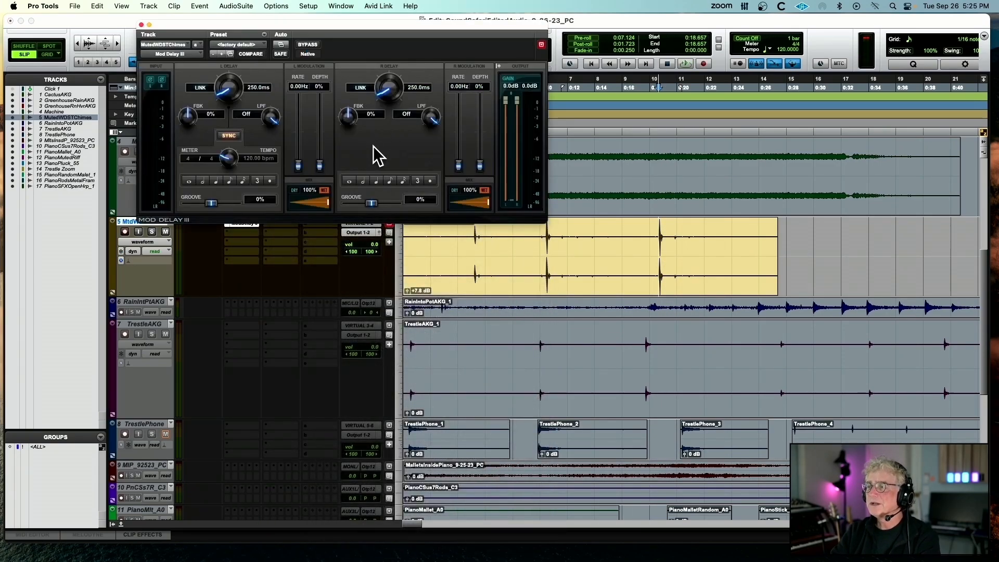
drag(314, 204, 286, 205)
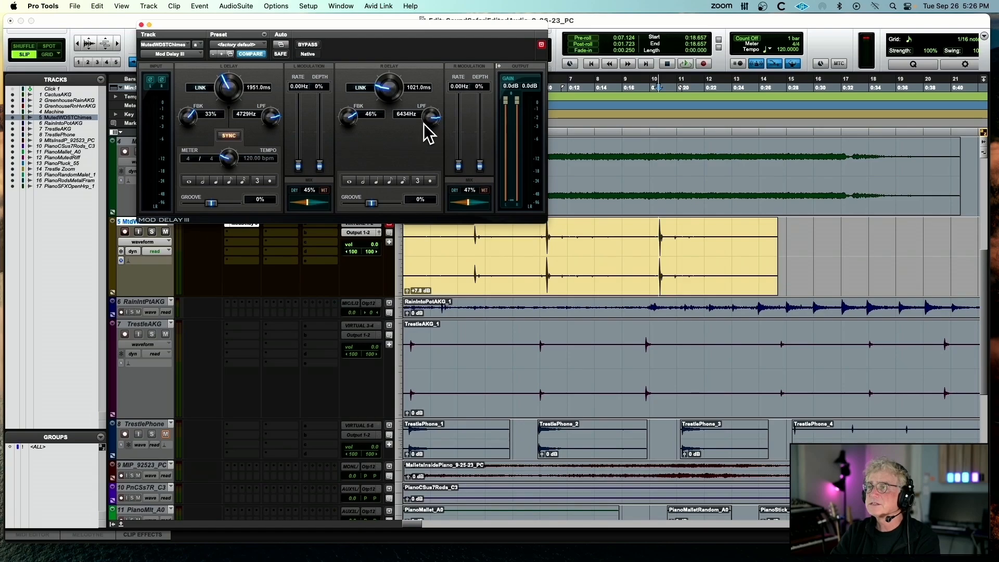
Play the chimes through the delay, set the right channel's feedback to 47%, and stop playback
key(space)
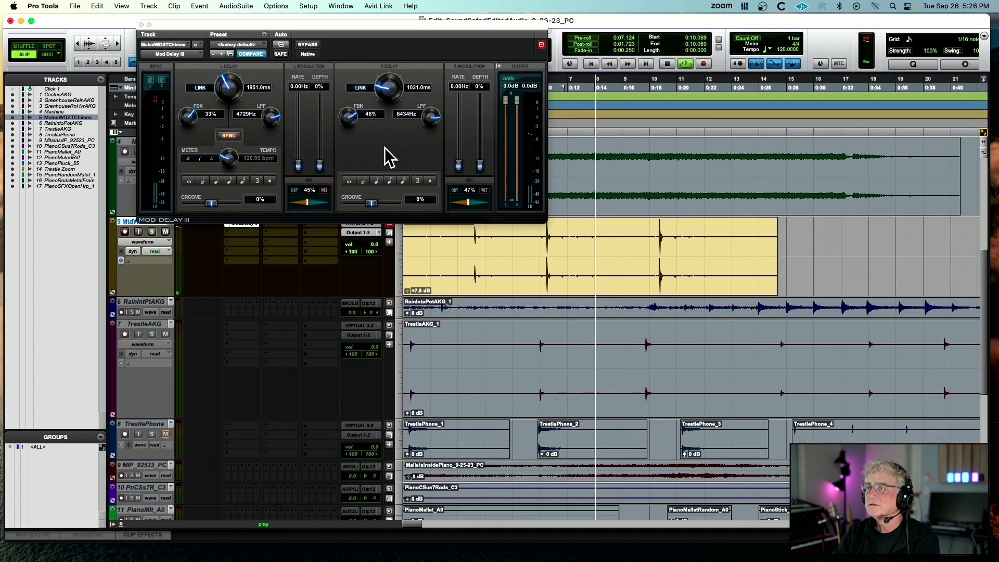
drag(349, 120, 349, 119)
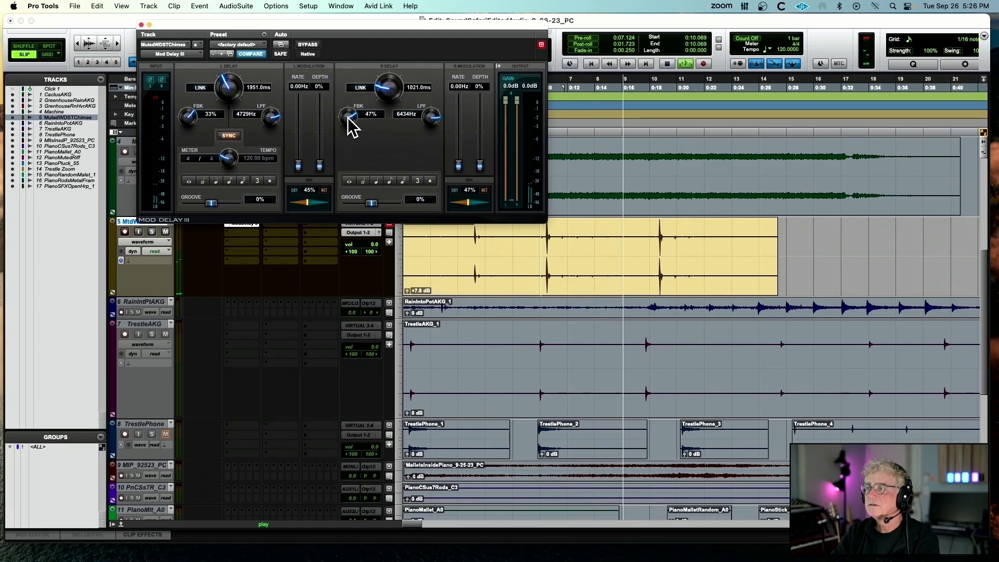
key(space)
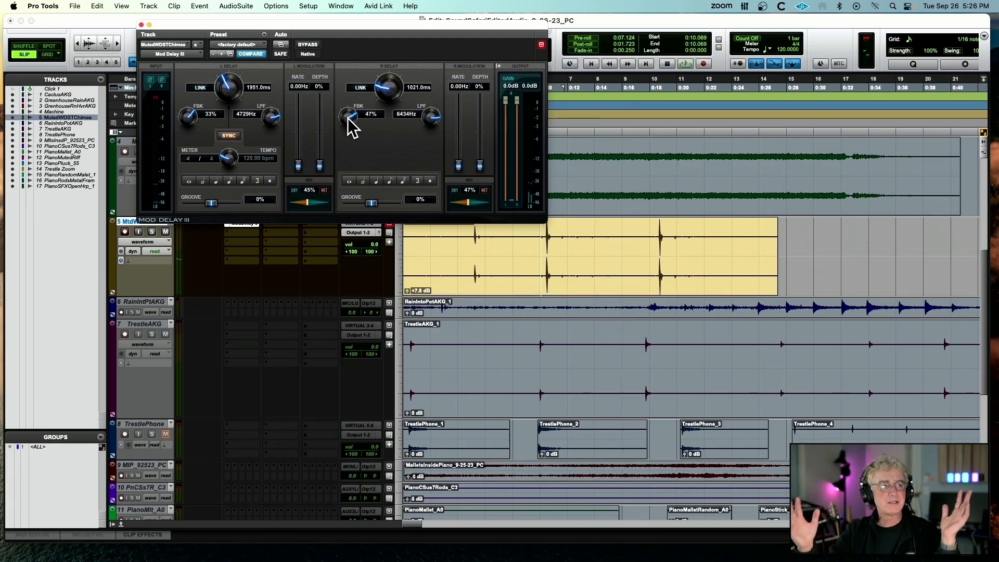
Remove the Mod Delay III insert from the chimes track, and hide the track while making it inactive
click(142, 25)
click(226, 223)
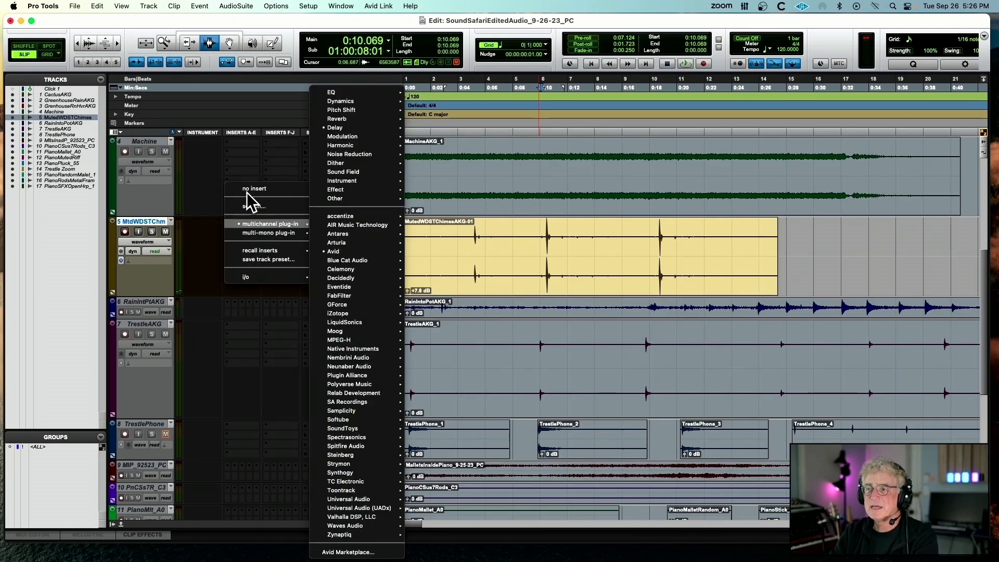
click(248, 192)
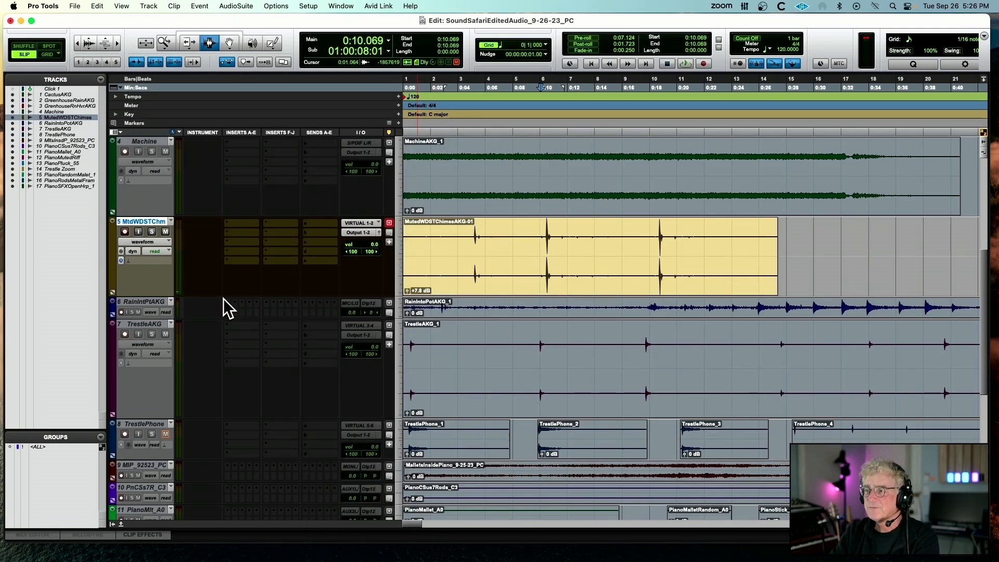
right_click(145, 219)
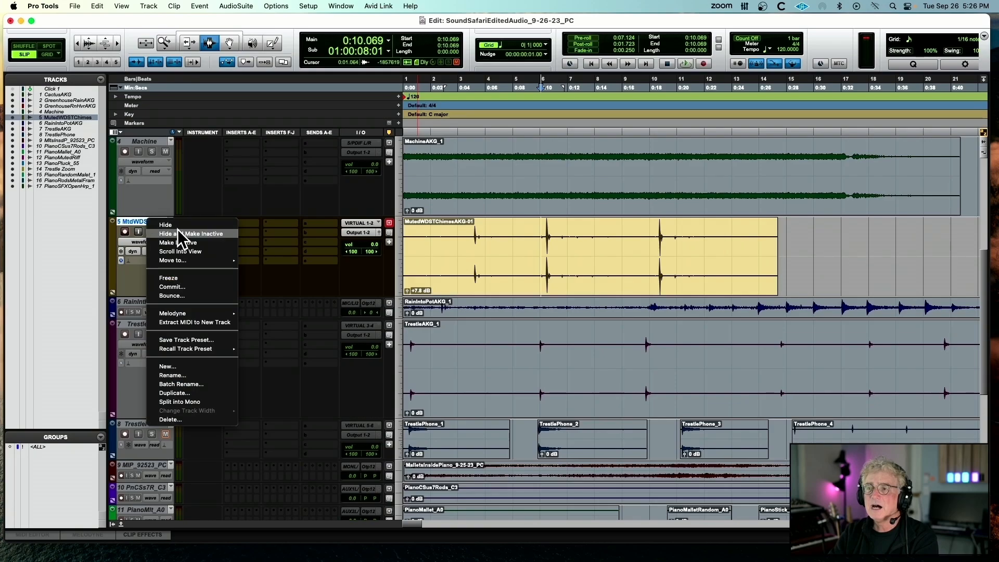
click(177, 230)
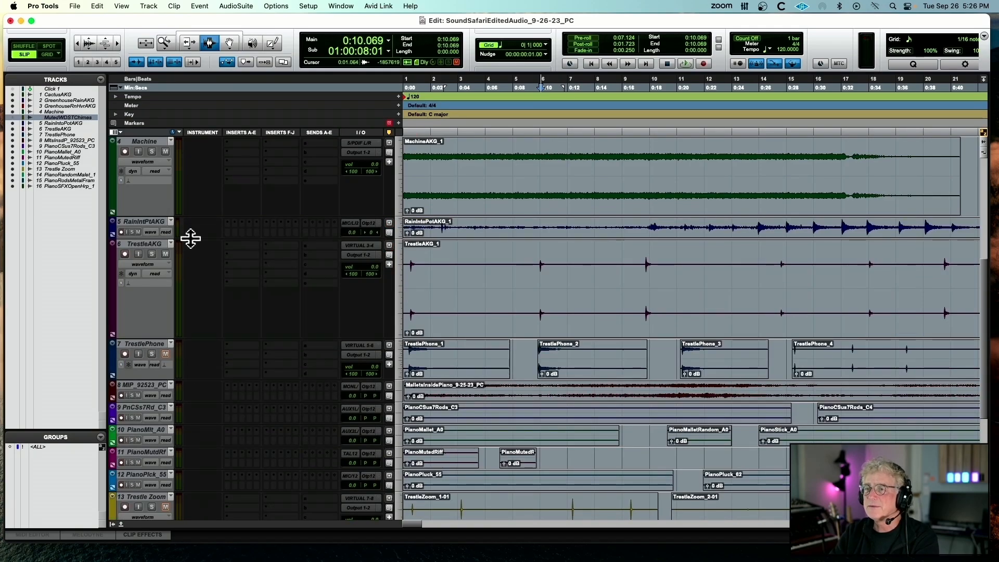
Enlarge the RainIntoPotAKG track, make it active, and play its clip from about 5.5 seconds
drag(199, 238, 195, 325)
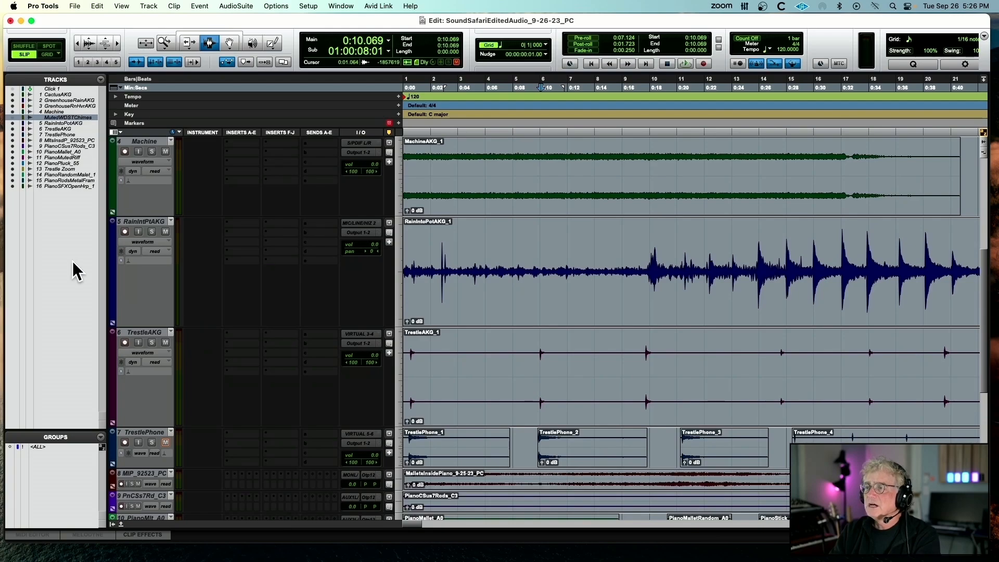
right_click(149, 221)
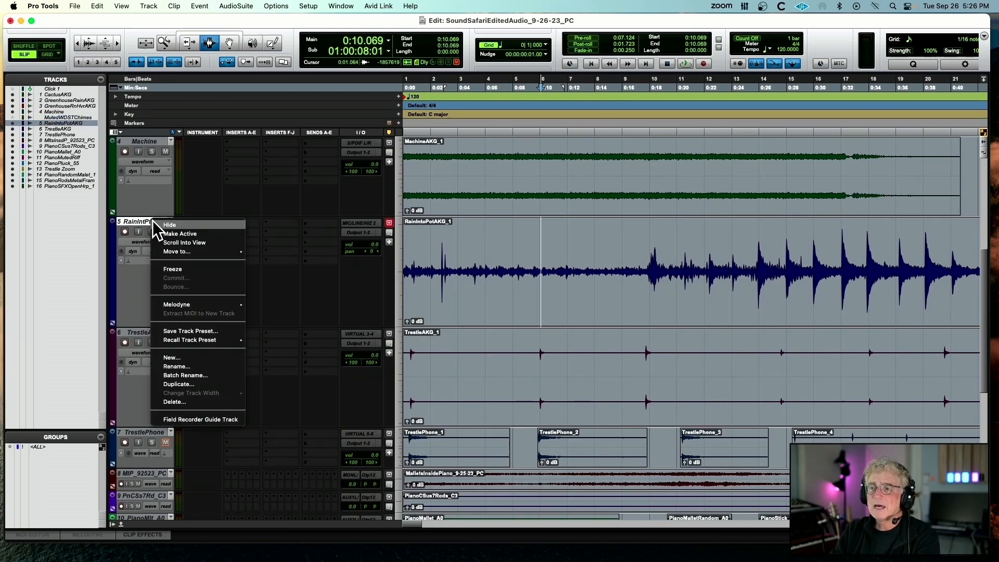
click(187, 231)
click(461, 275)
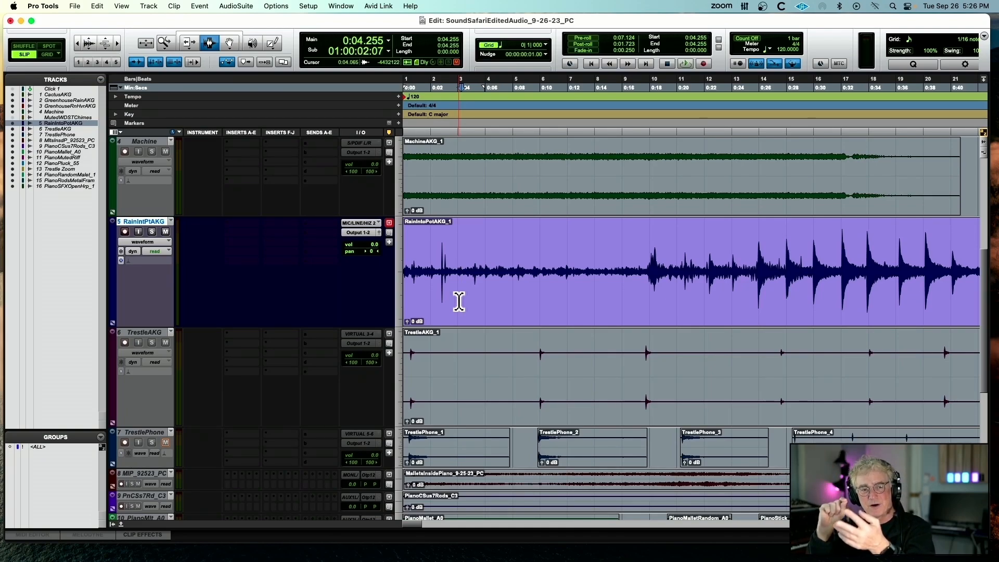
click(477, 276)
key(space)
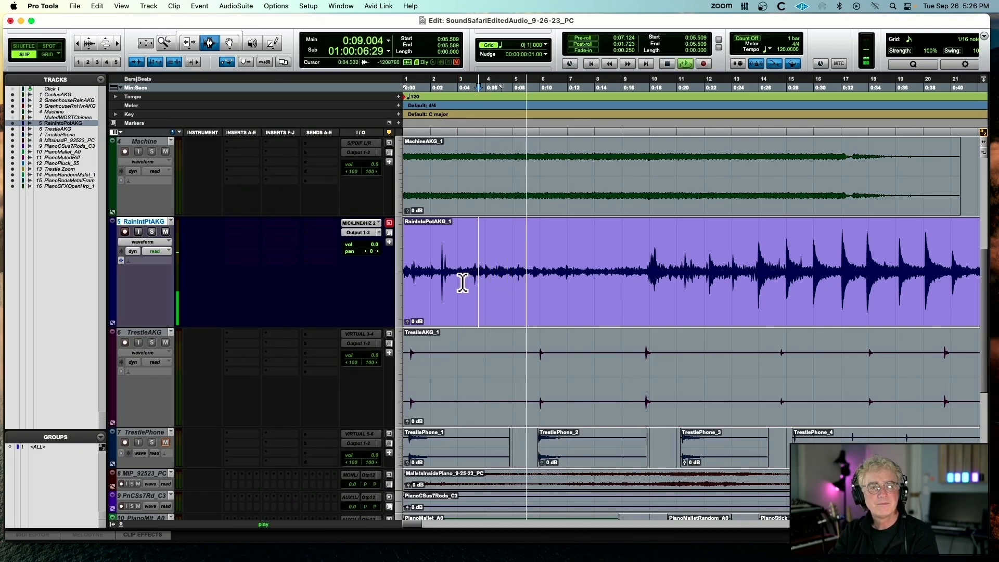
Play RainIntoPotAKG_1 from the loud drops at about 25.7 seconds, stop playback, and make the track inactive
click(754, 266)
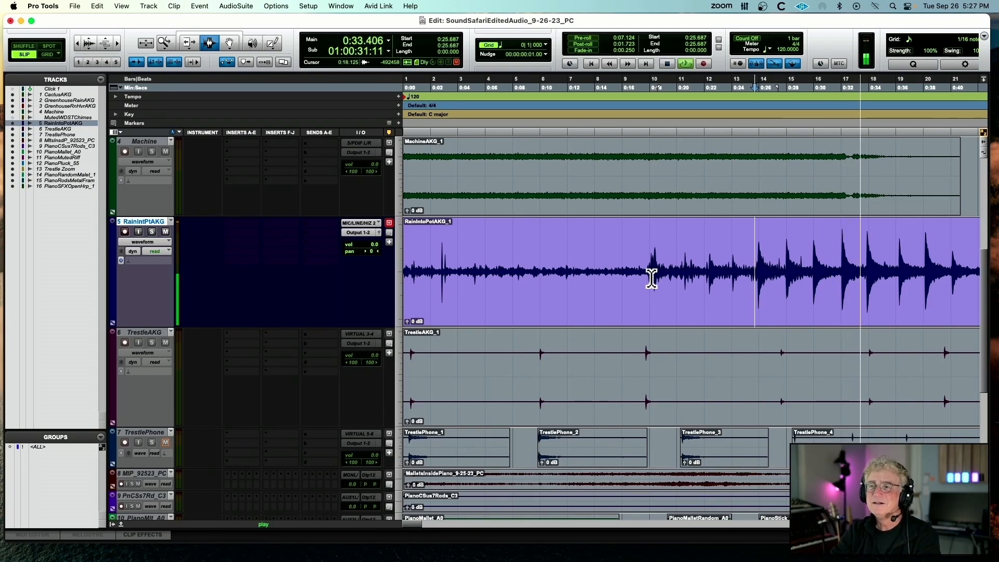
key(space)
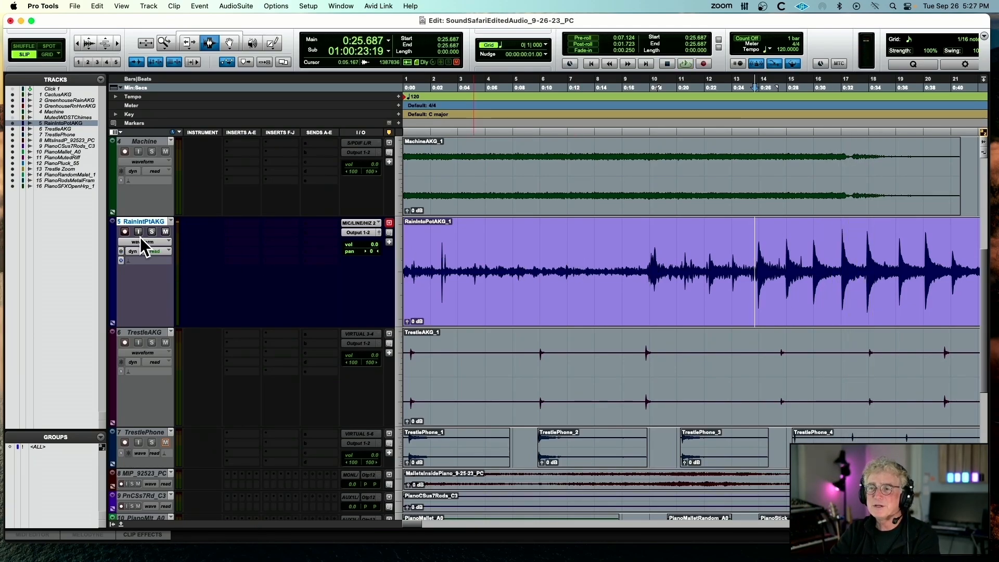
scroll(310, 358, down, 5)
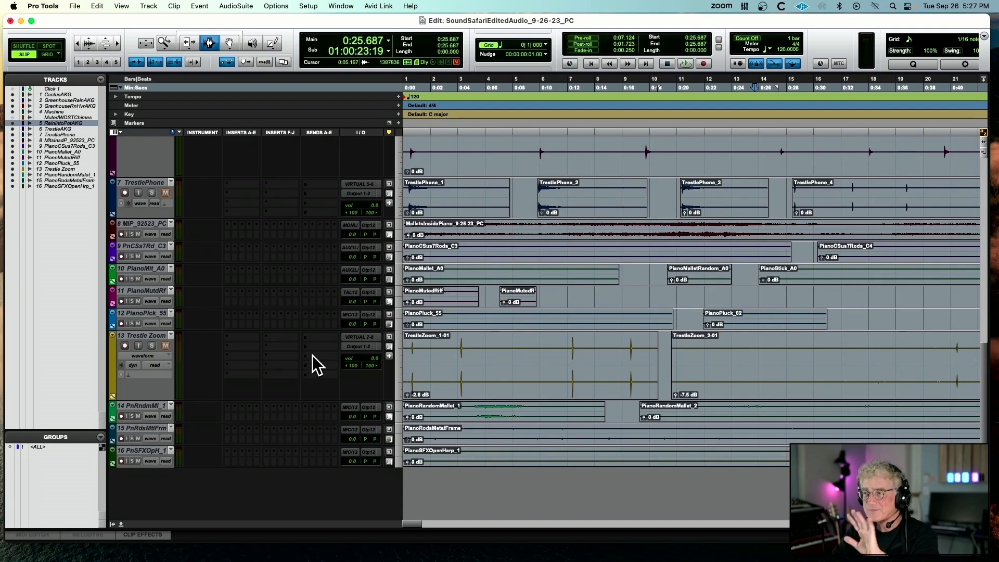
Shrink all tracks to a minimal height, and minimize the Edit window to reveal the DRACI Class 5 folder in Finder
scroll(311, 357, up, 8)
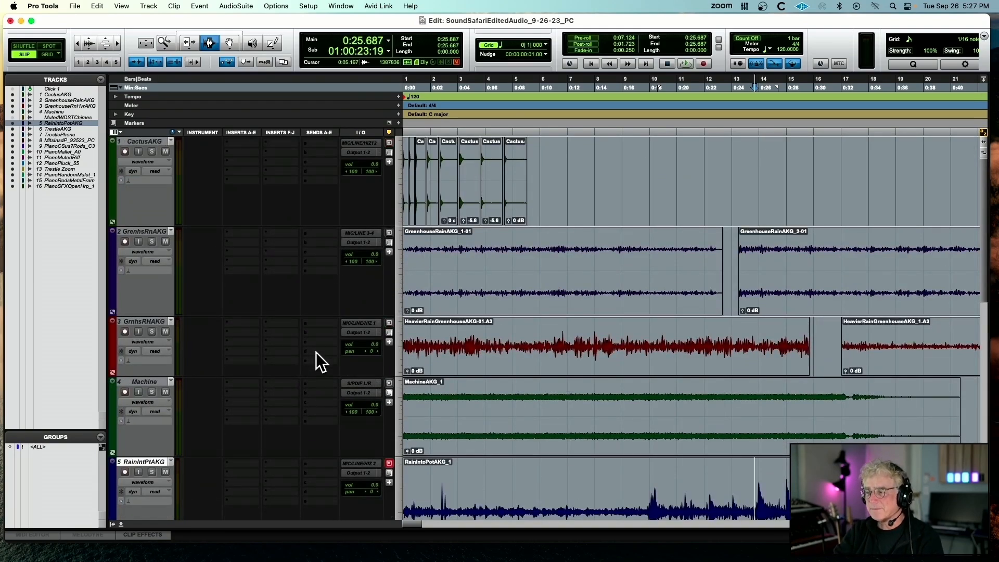
key(ctrl+alt+Down)
key(ctrl+alt+Down)
key(ctrl+alt+Down)
key(ctrl+alt+Down)
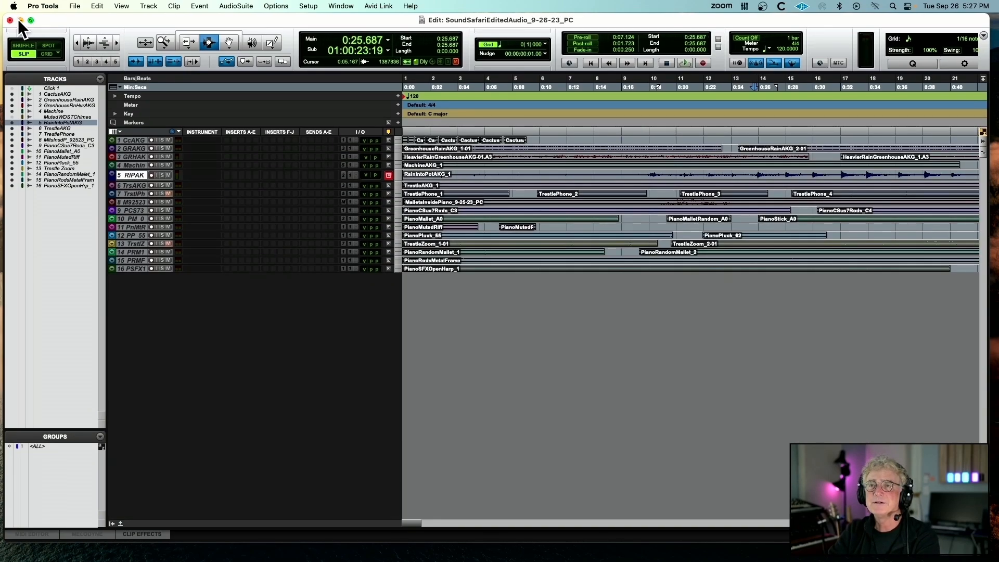
click(20, 20)
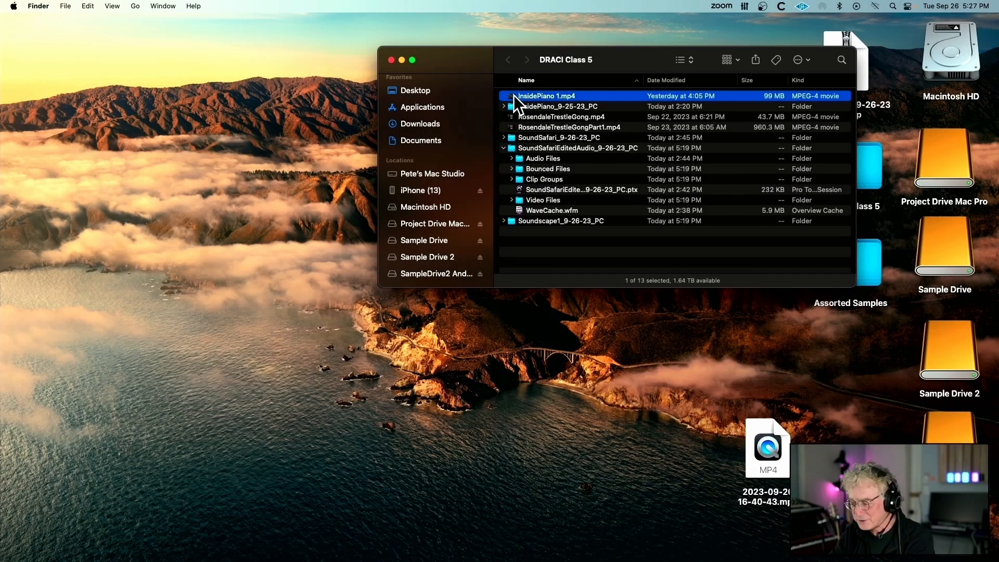
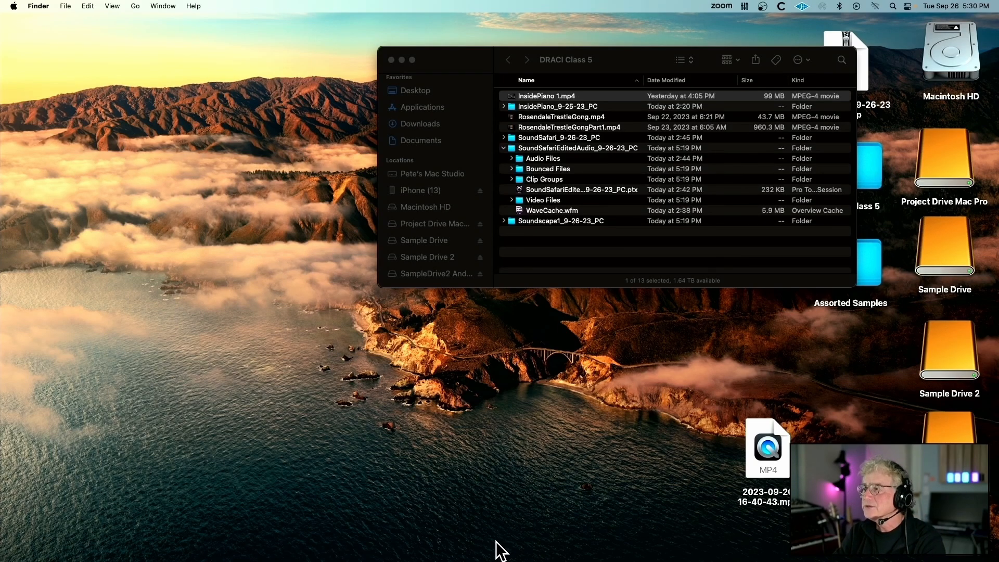
Enlarge the MltsInsdP_92523_PC track, fit more of the timeline, and play the active MalletsInsidePiano_9-25-23_PC clip from its start
mouse_move(646, 559)
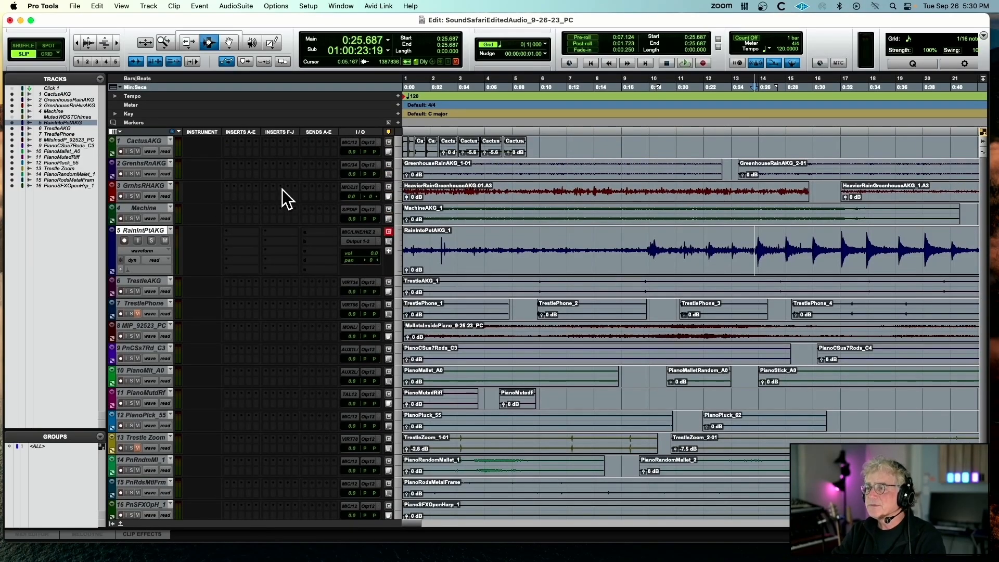
drag(151, 343, 150, 472)
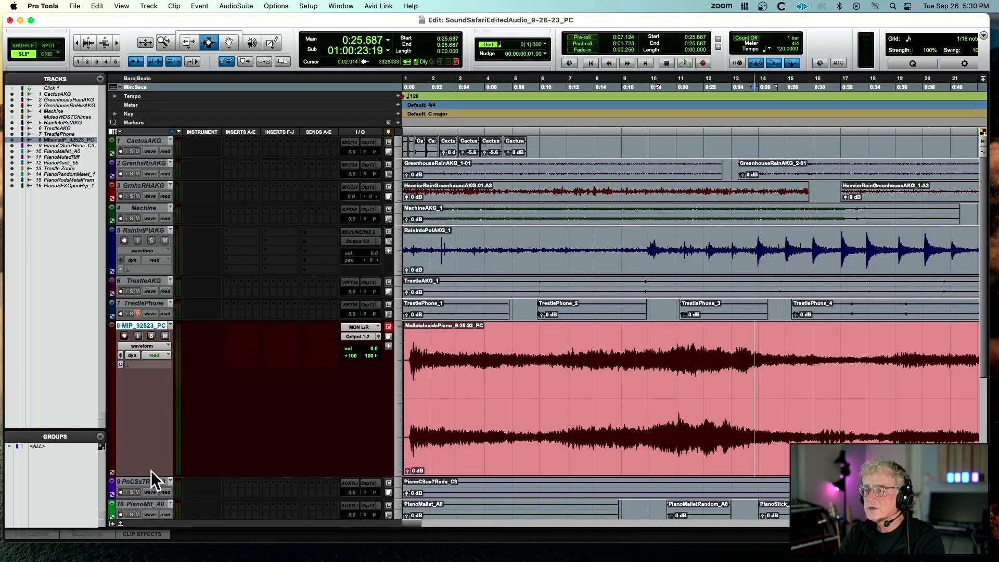
key(r)
double_click(435, 363)
key(r)
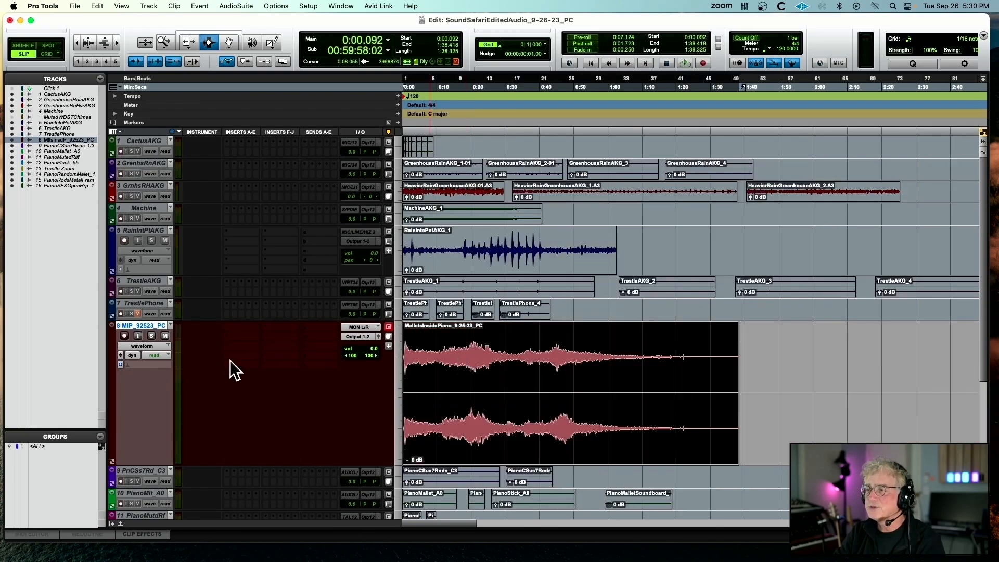
key(space)
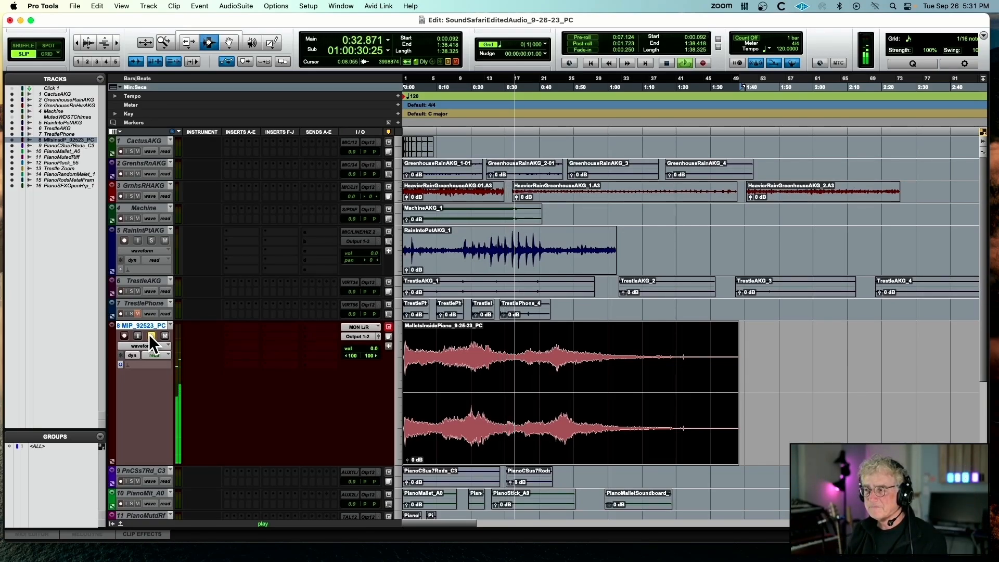
key(space)
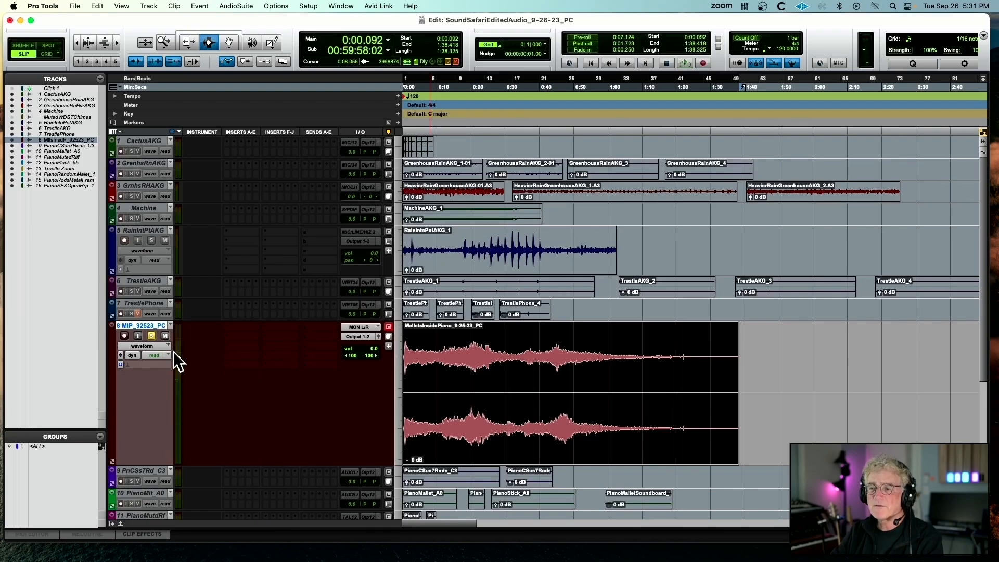
Make the MltsInsdP_92523_PC track inactive and reduce its height, and enlarge the PianoCSus7Rods_C3 track below it
scroll(167, 353, down, 2)
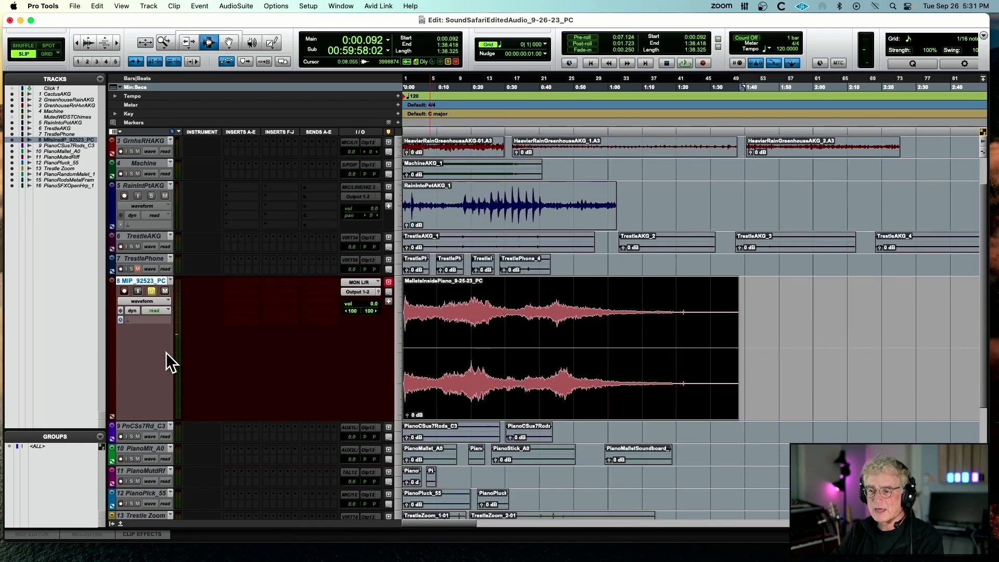
right_click(153, 283)
click(177, 302)
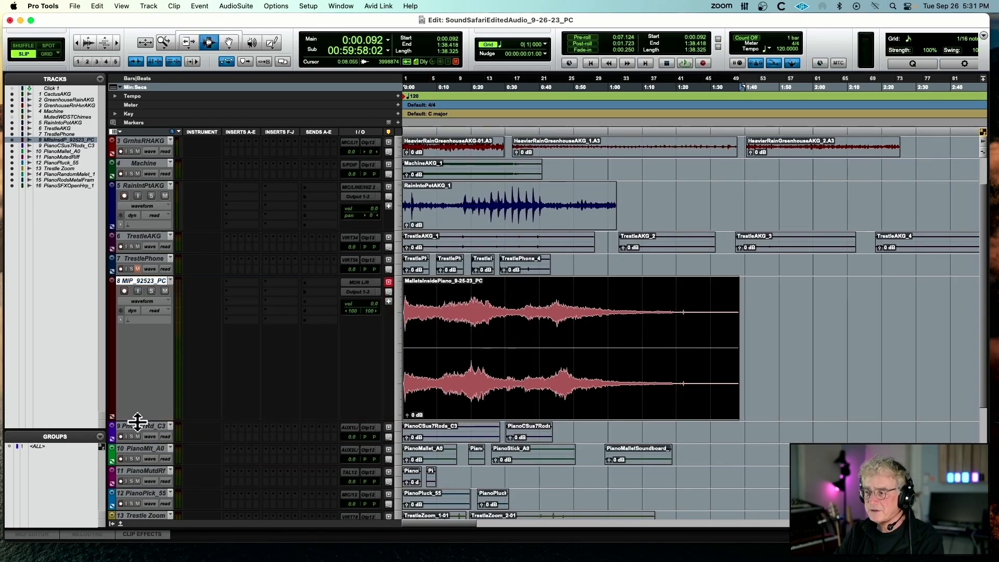
mouse_move(134, 420)
mouse_down()
mouse_move(156, 317)
mouse_move(145, 315)
mouse_move(146, 416)
mouse_up()
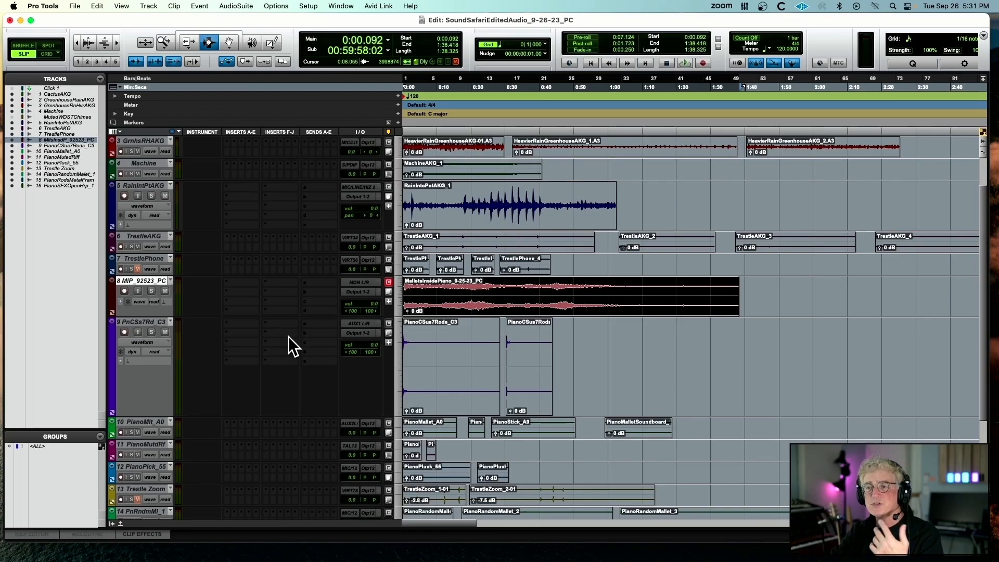
Make the PianoCSus7Rods_C3 track active, and play its first and second clips in turn
right_click(151, 323)
click(323, 331)
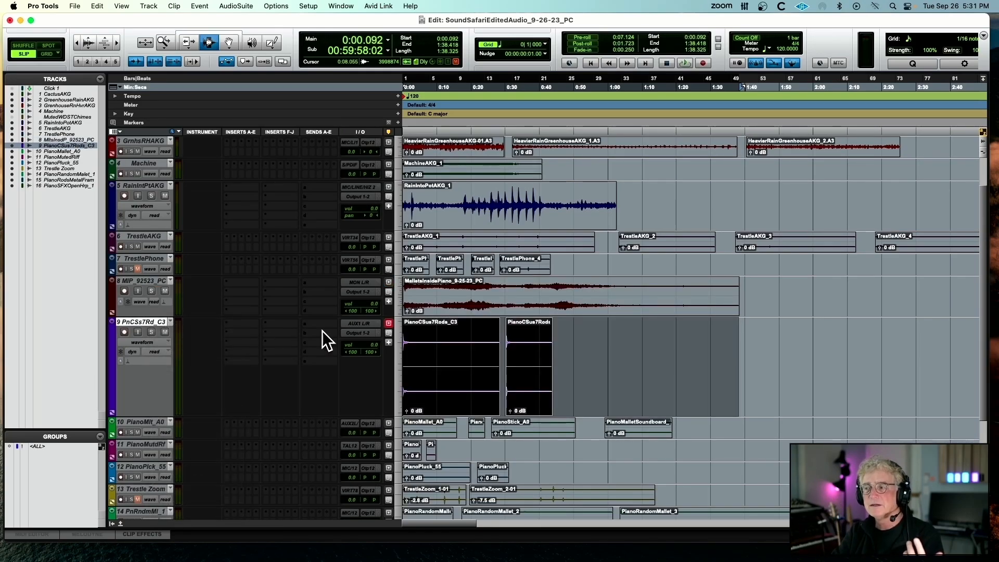
double_click(432, 349)
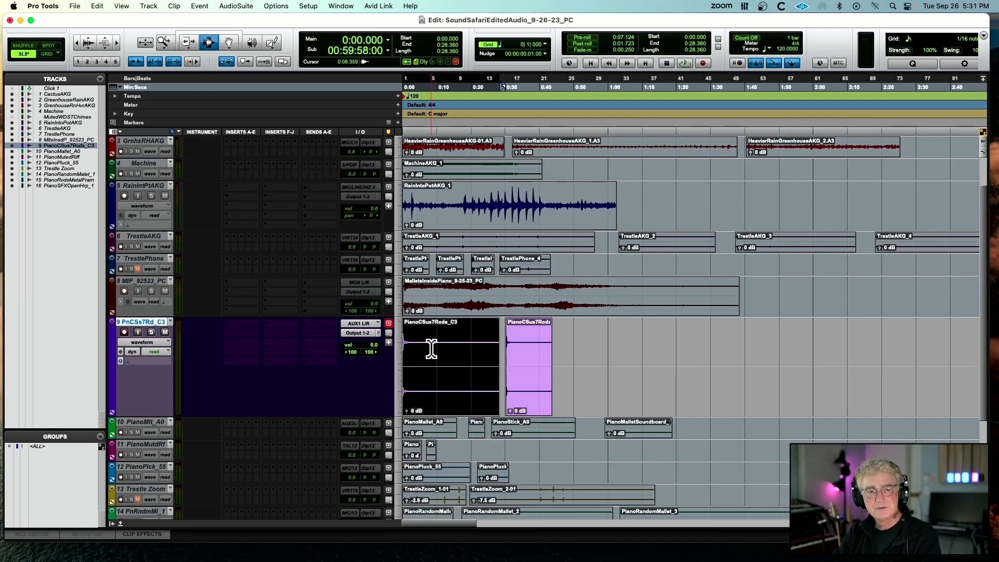
key(space)
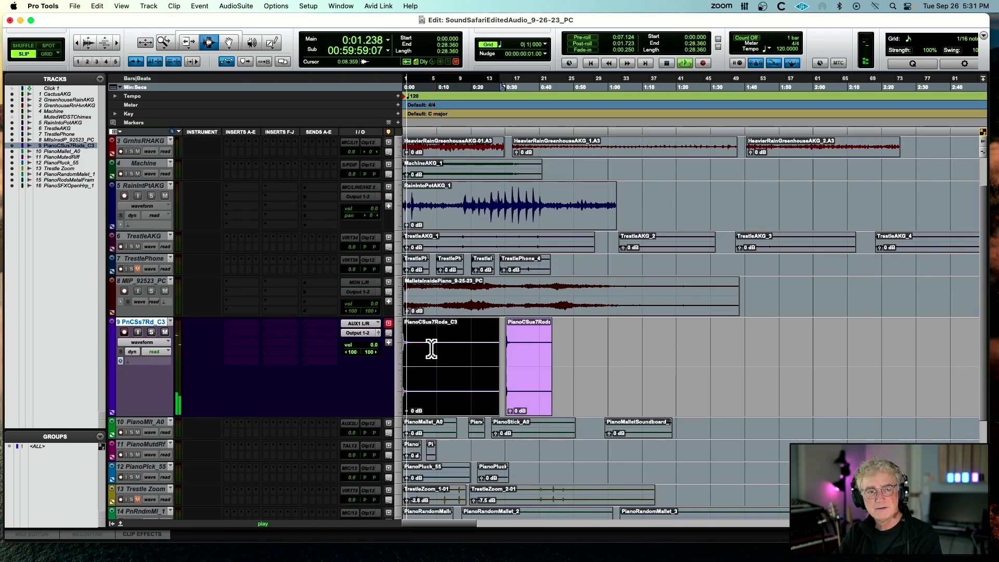
double_click(534, 339)
key(space)
key(space)
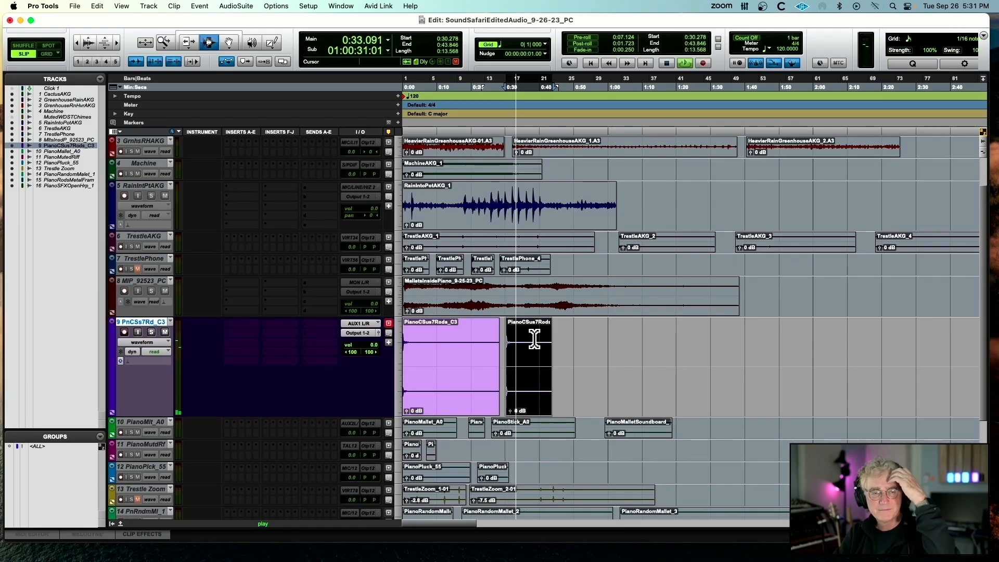
Replay the first PianoCSus7Rods_C3 clip from its start, stop playback, and make the track inactive
double_click(410, 337)
key(space)
key(space)
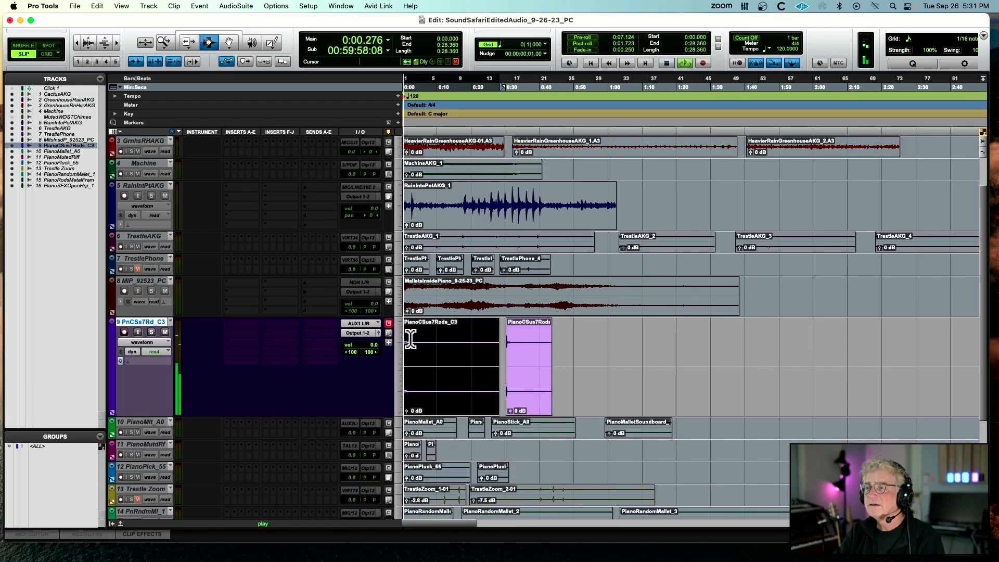
key(space)
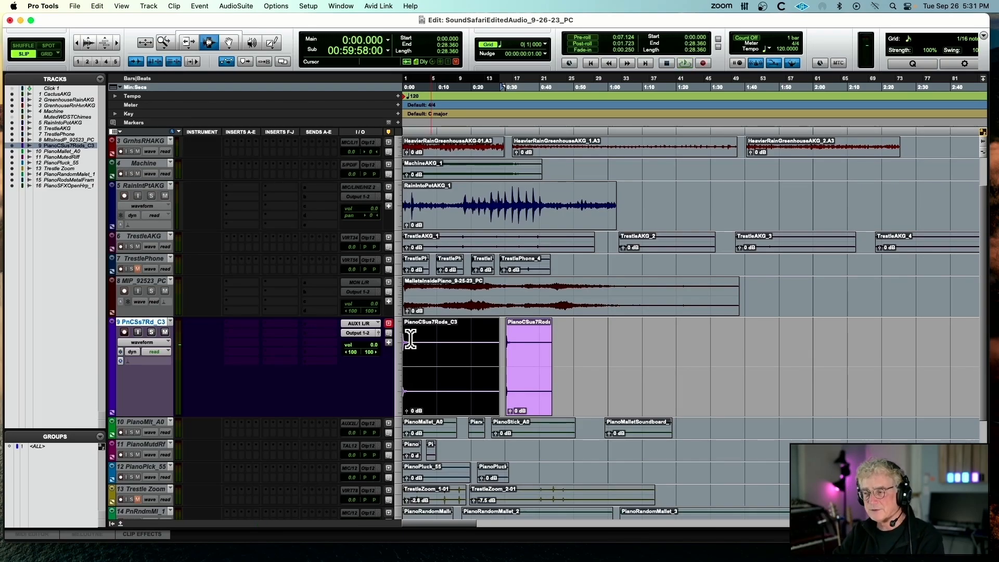
right_click(138, 321)
click(161, 340)
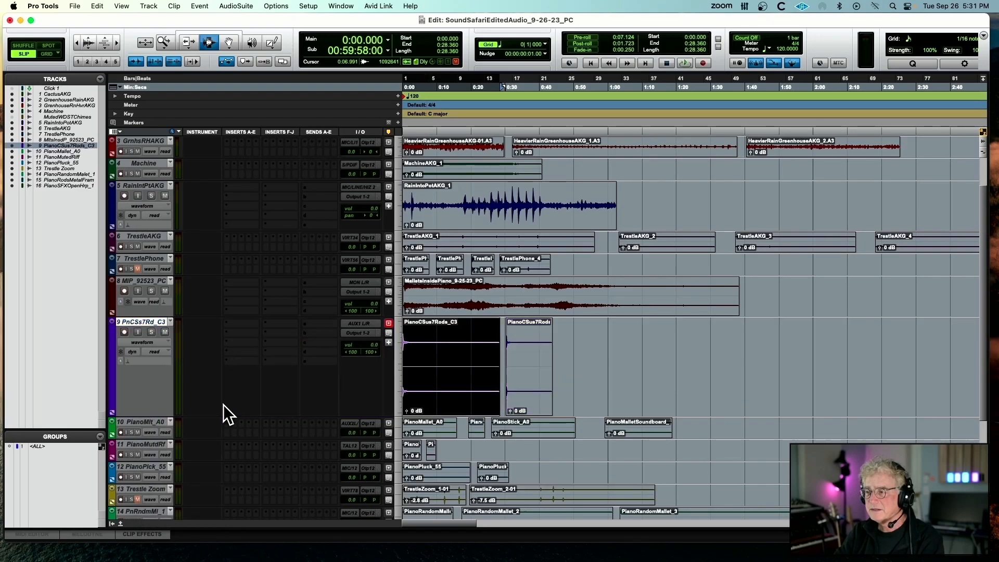
Make the PianoMallet_A0 track active, and enlarge it to show its waveforms
right_click(158, 421)
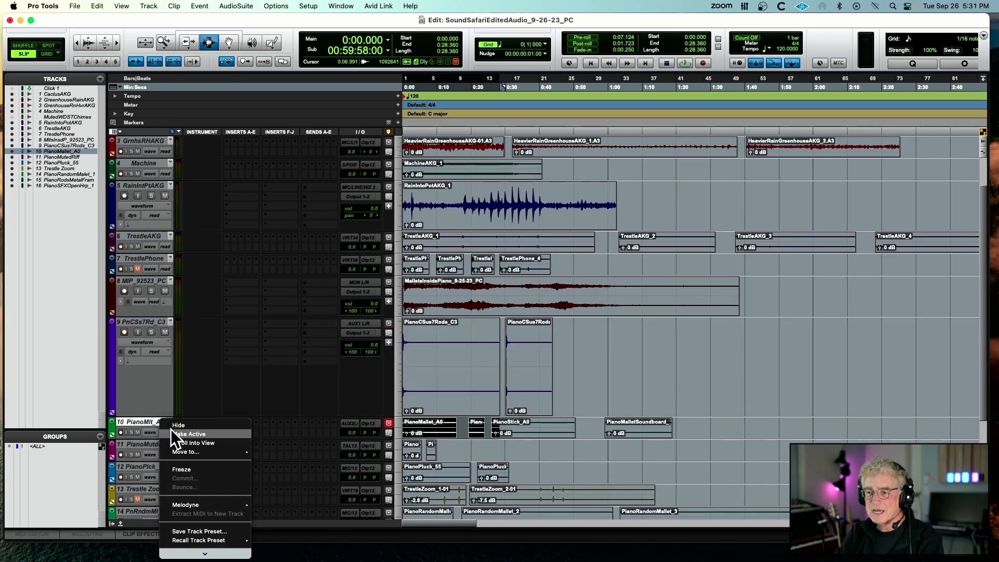
click(172, 432)
shift+click(463, 422)
key(space)
drag(202, 439, 201, 506)
Try a higher clip gain on the first PianoMallet_A0 clip, and play it from the start
drag(407, 491, 407, 484)
key(space)
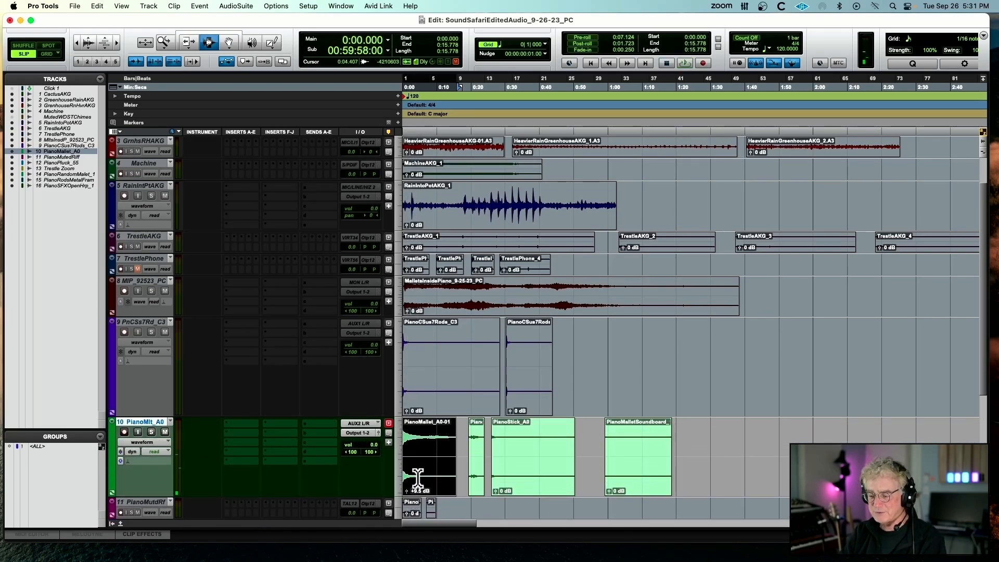
key(space)
scroll(419, 478, down, 1)
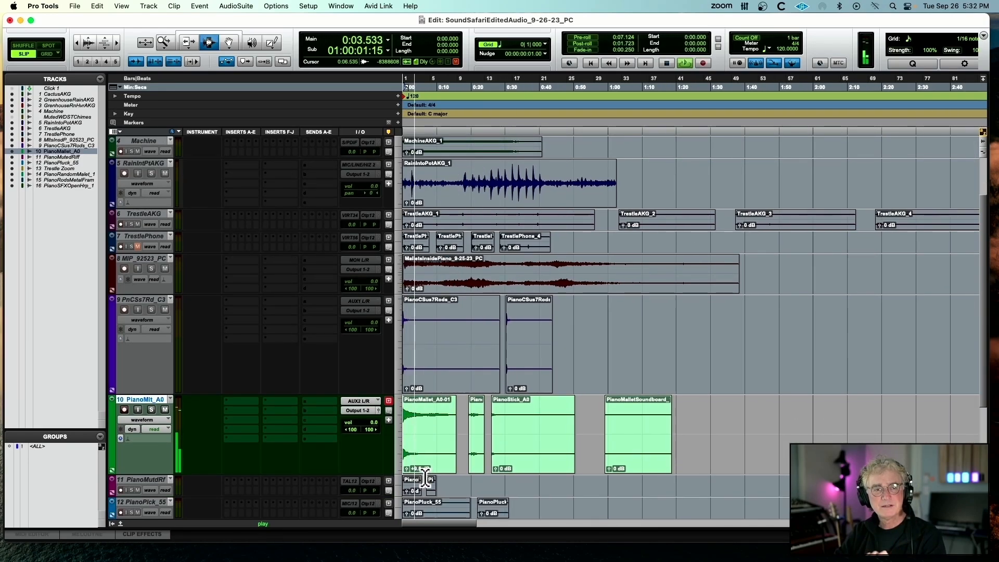
key(space)
Play the PianoMalletRandom_A0, PianoStick_A0 and PianoMalletSoundboard clips in turn
click(476, 461)
key(space)
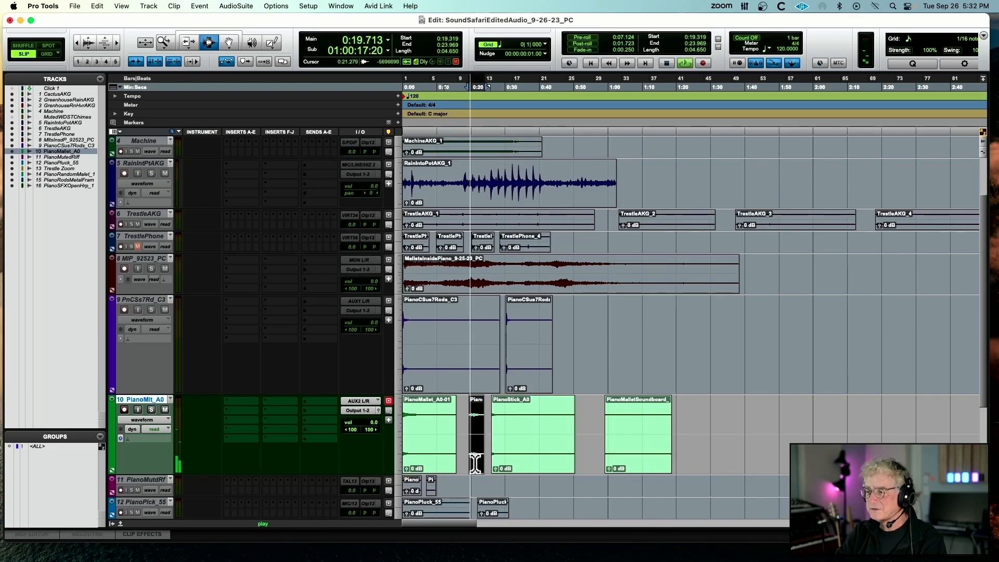
key(space)
click(518, 455)
key(space)
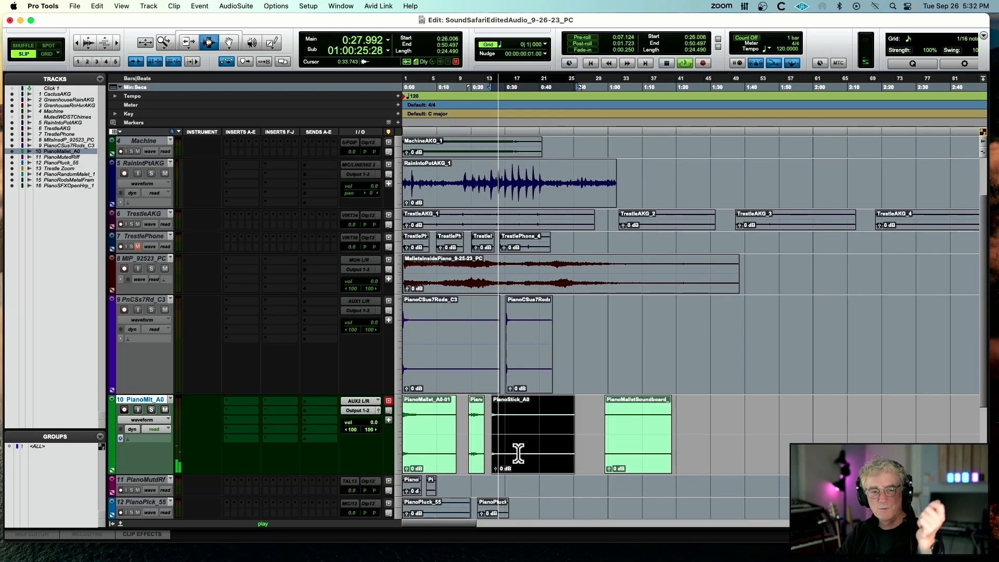
click(615, 431)
double_click(615, 432)
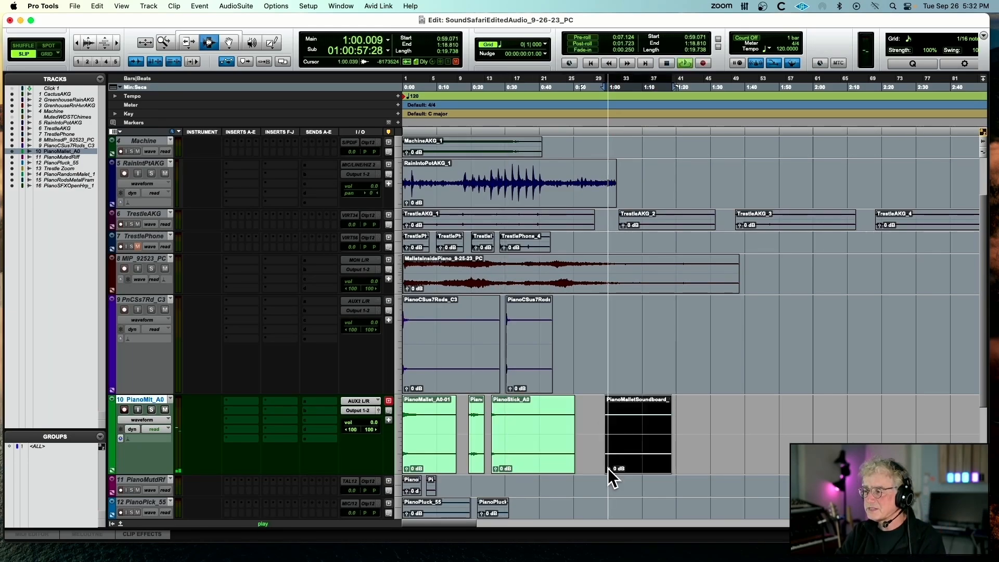
Magnify the waveform display, and play part of the PianoMalletSoundboard clip with a trial gain of +22.1 dB before resetting the gain
click(89, 39)
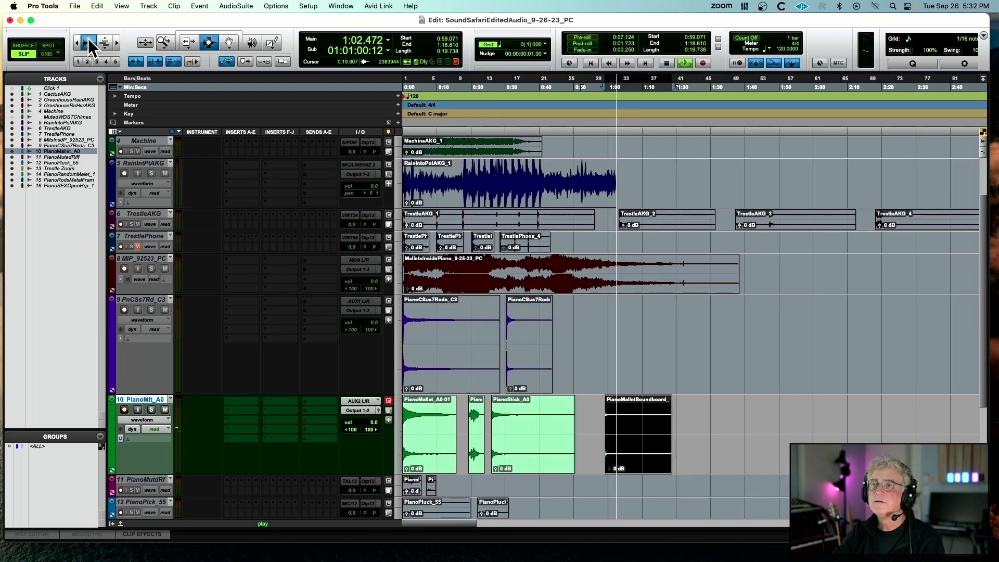
click(602, 438)
drag(609, 468, 654, 426)
key(space)
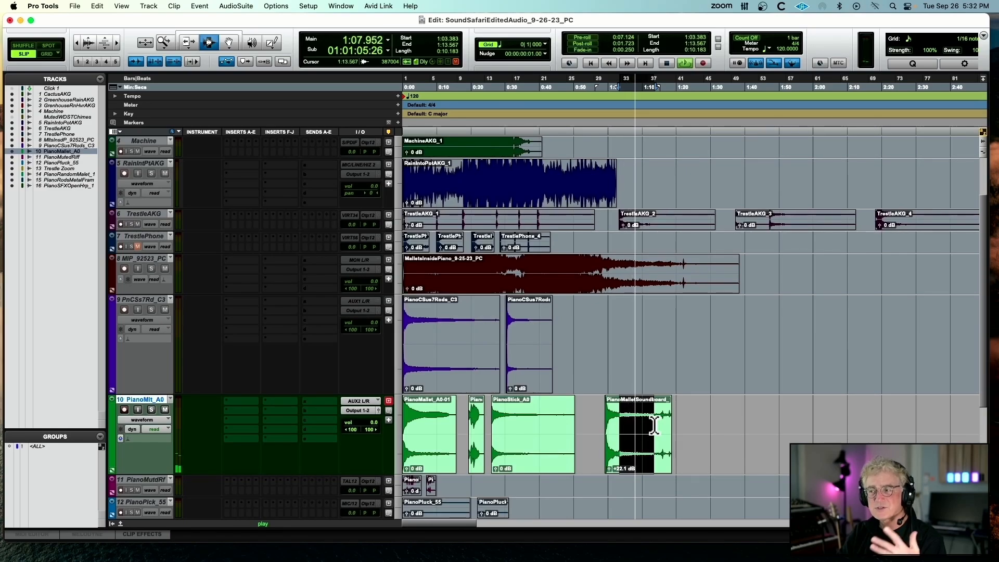
alt+click(608, 469)
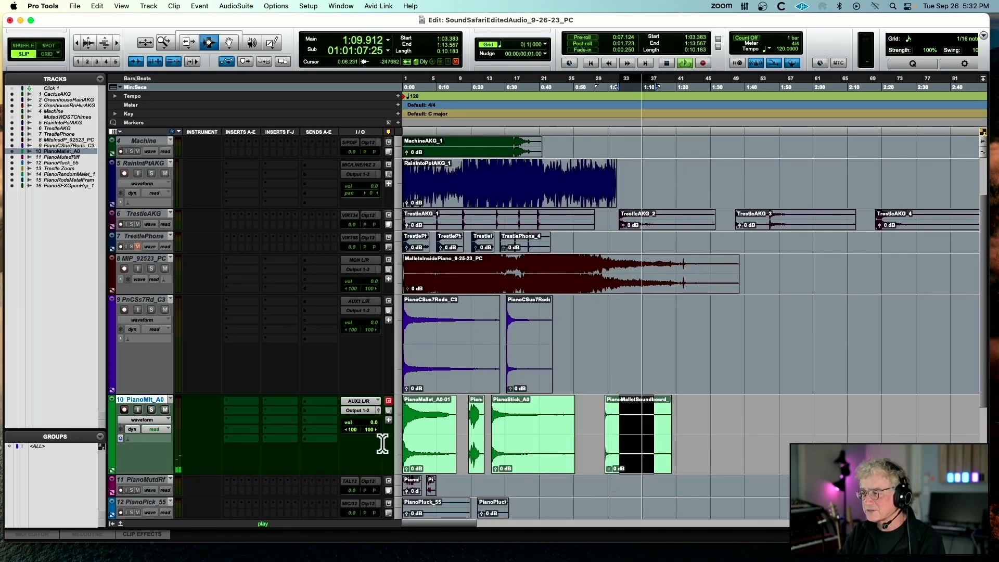
key(space)
Switch from the PianoMallet_A0 track to an enlarged, active PianoMutedRiff track, and play its two clips in turn
click(410, 357)
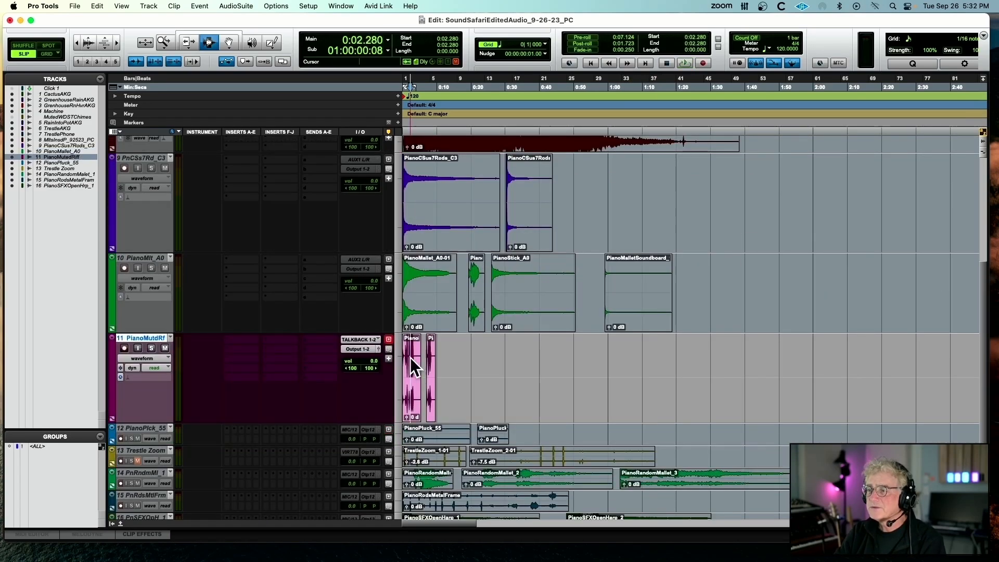
double_click(411, 358)
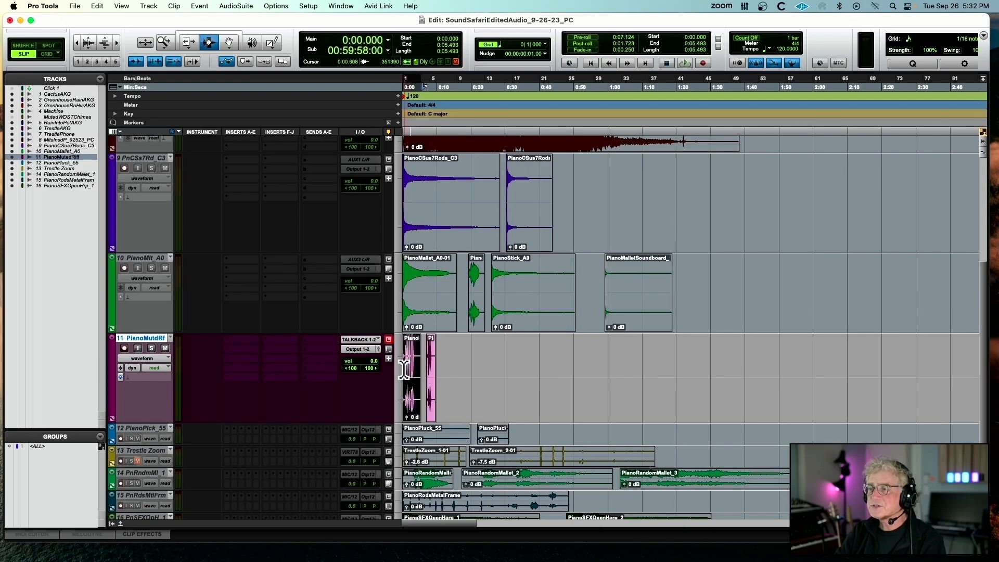
key(space)
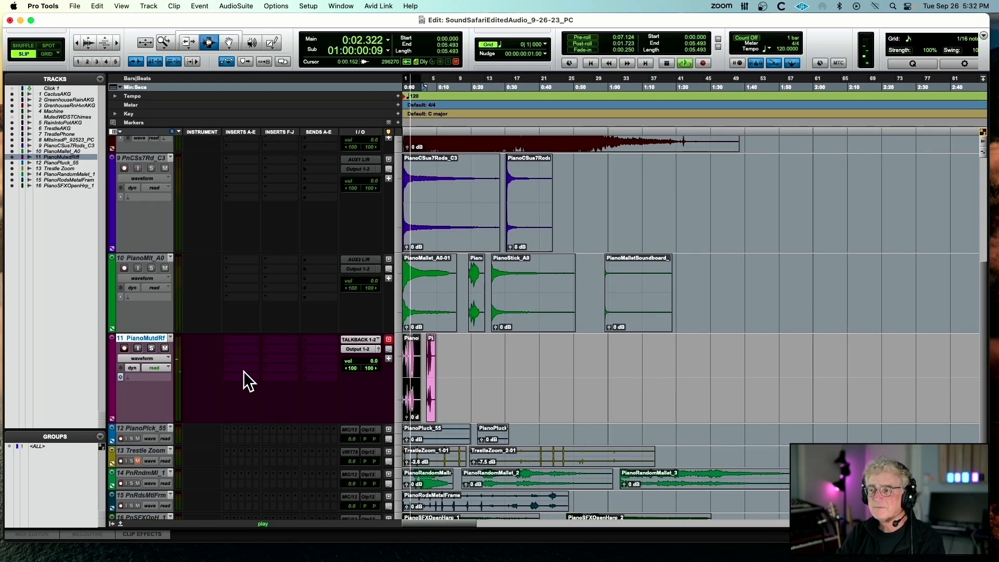
key(ctrl+Tab)
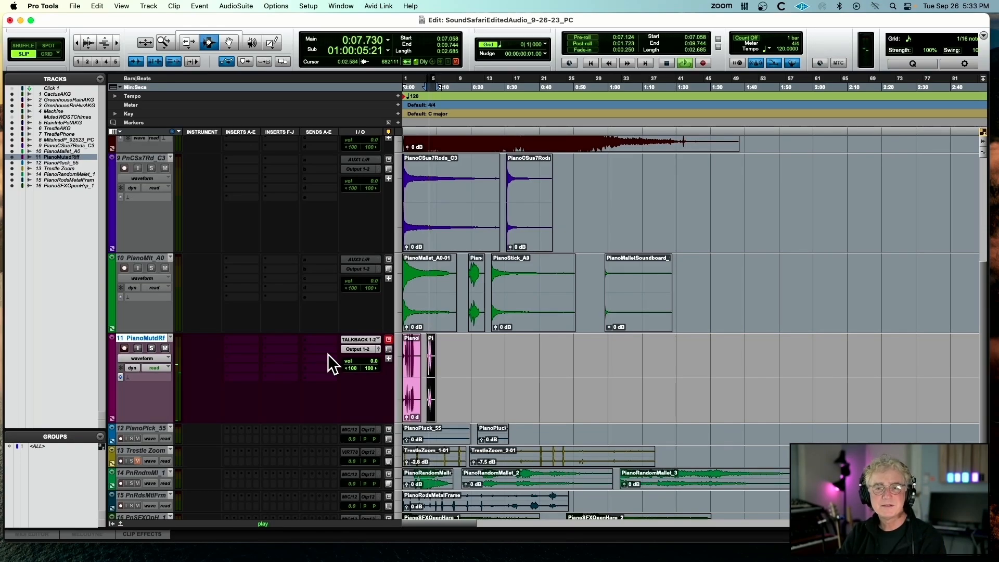
key(space)
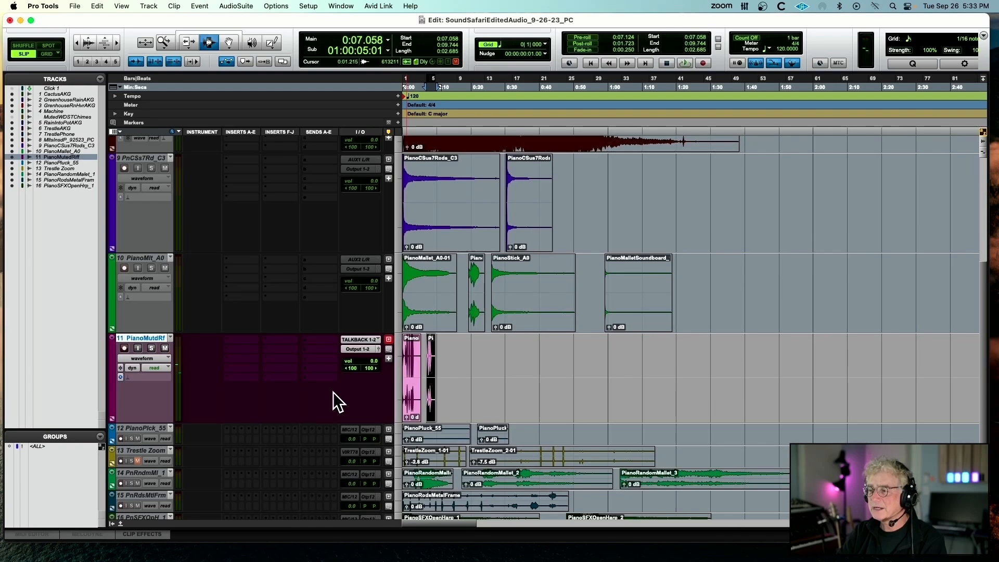
Switch to an active PianoPluck_55 track, enlarge it, and play its two clips in turn
double_click(419, 436)
double_click(420, 436)
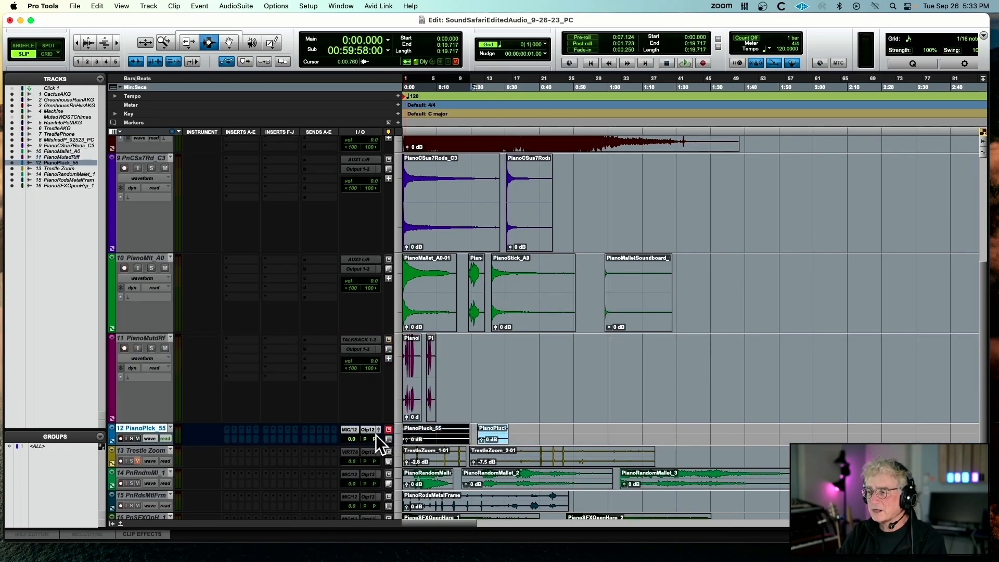
drag(188, 445, 191, 504)
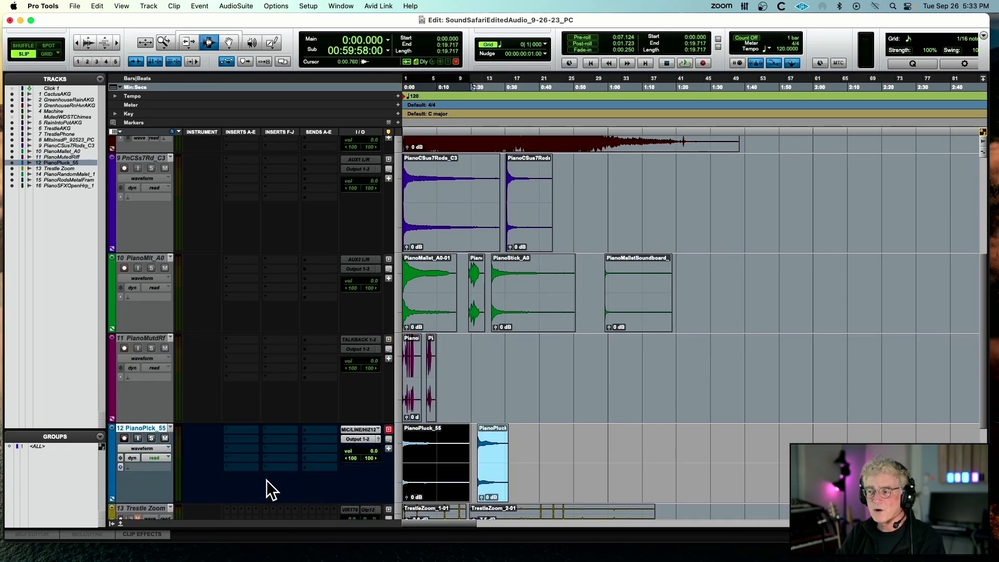
key(space)
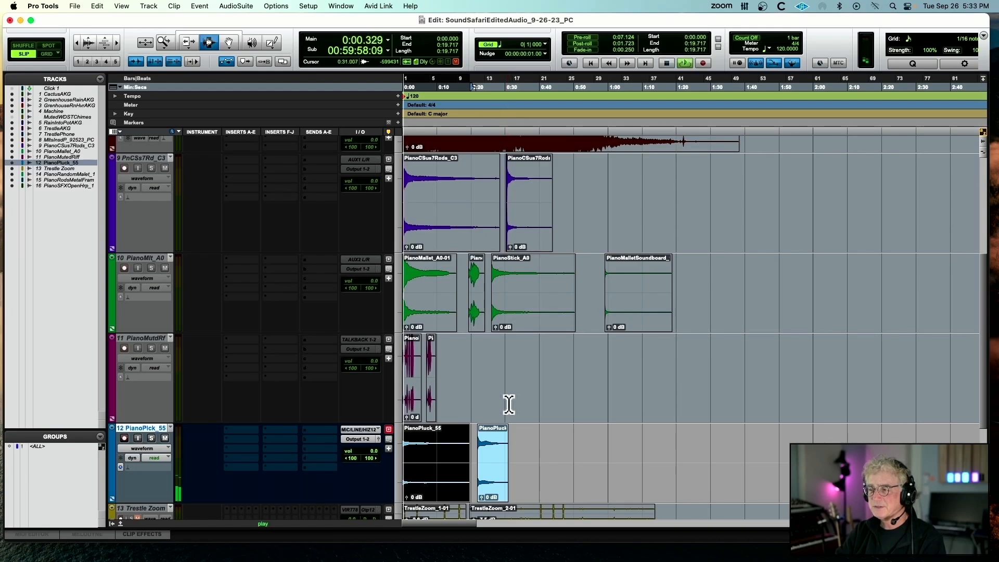
click(478, 443)
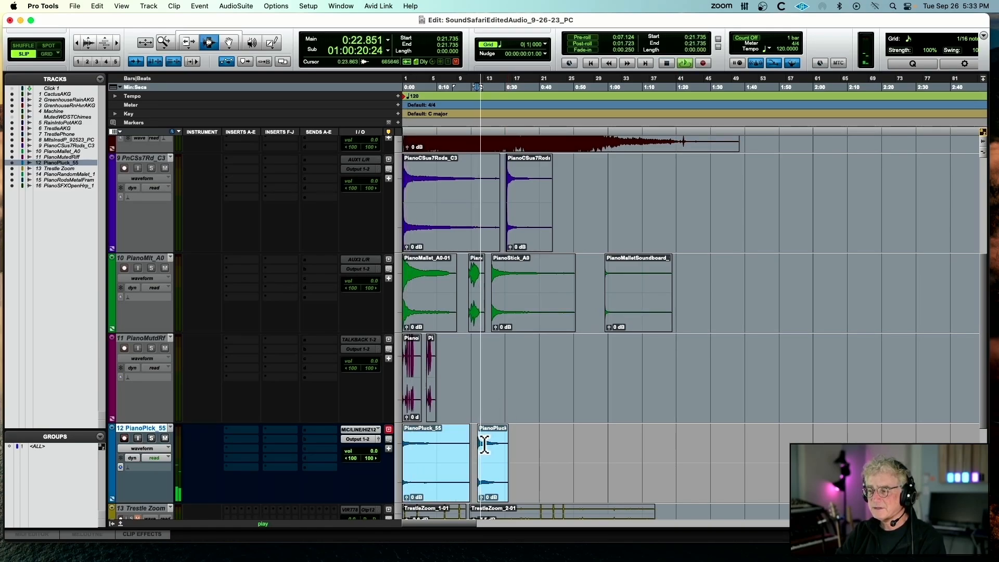
key(space)
Make the PianoPluck_55 track inactive, and make the PianoRandomMallet_1 track active
right_click(150, 428)
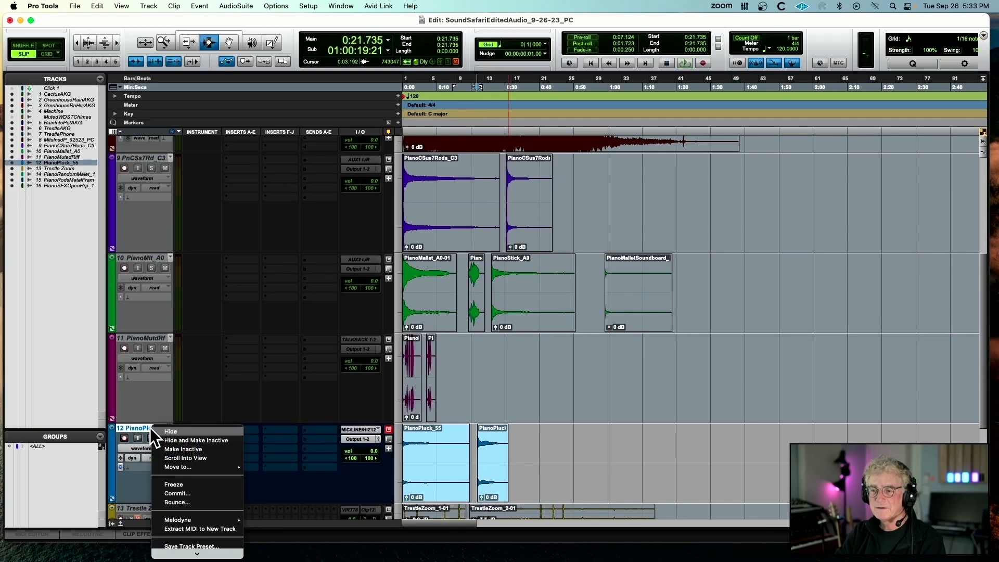
click(168, 449)
scroll(152, 406, down, 5)
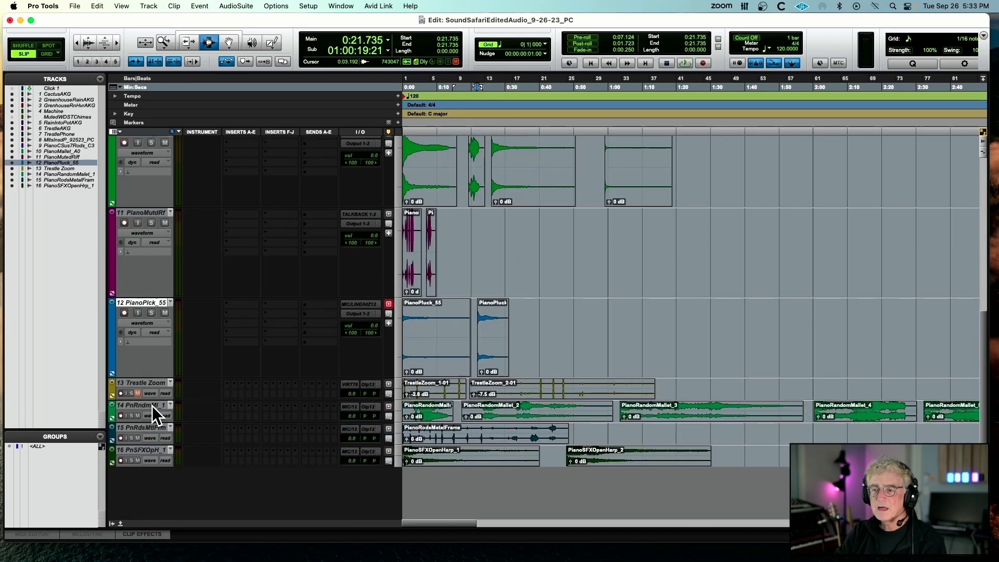
right_click(152, 405)
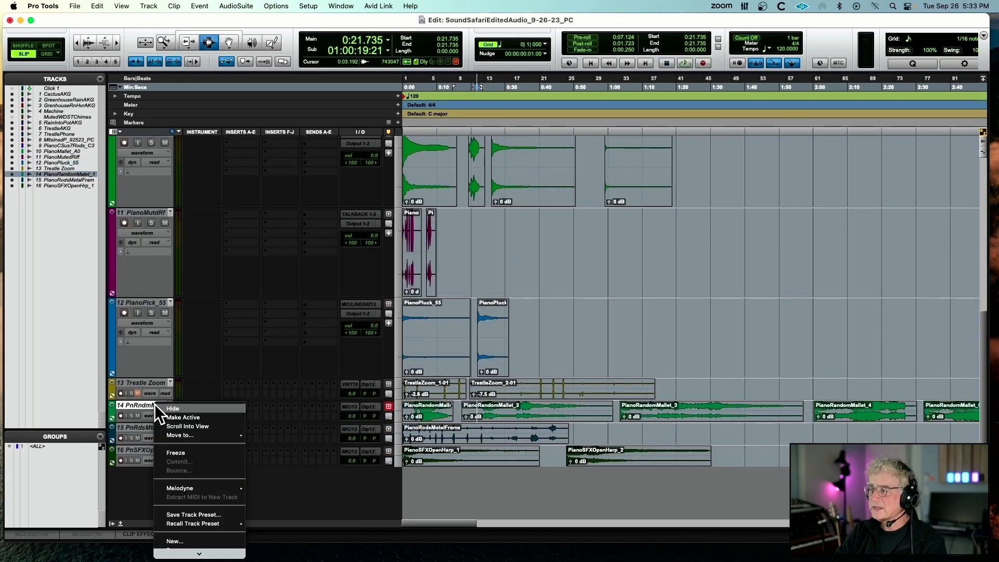
click(167, 414)
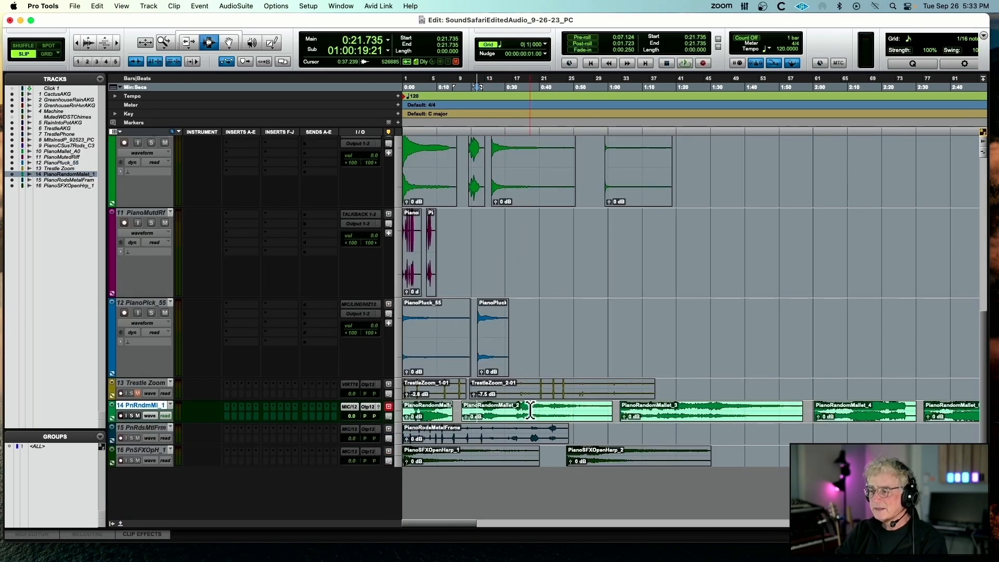
Play the PianoRandomMallet_1, PianoRandomMallet_2 and PianoRandomMallet_3 clips in turn, sampling different points of each longer clip
key(r)
key(r)
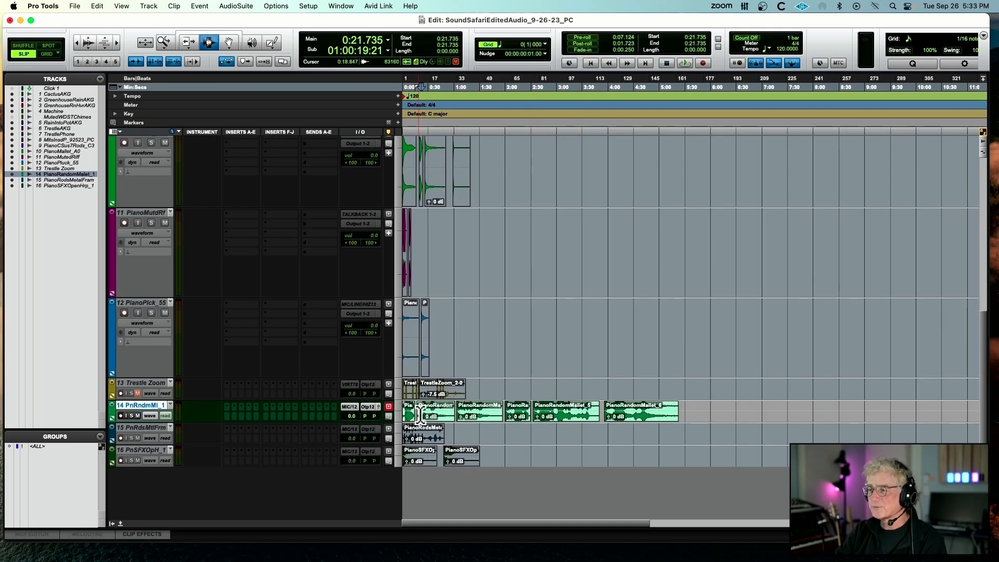
click(416, 414)
key(space)
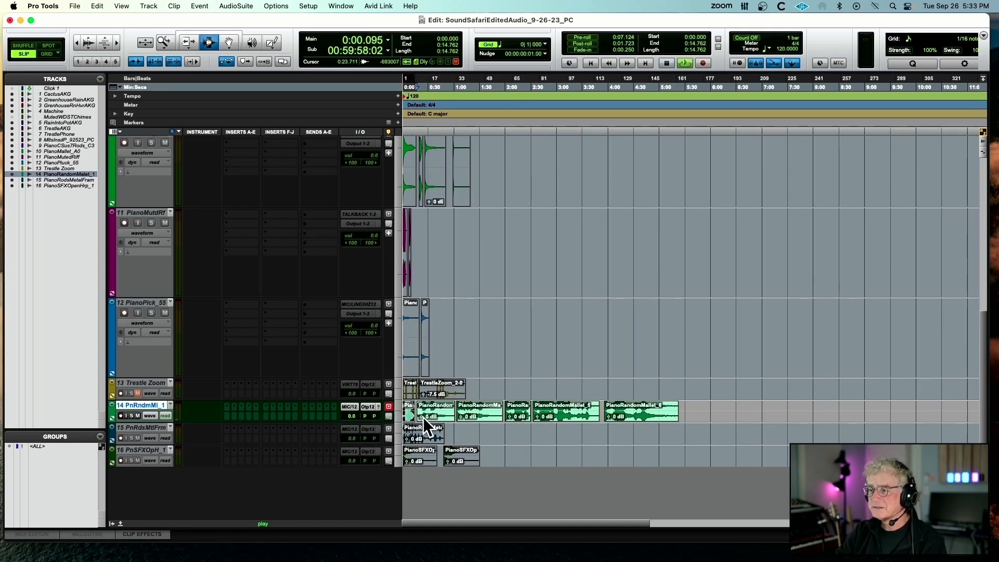
key(t)
key(t)
key(t)
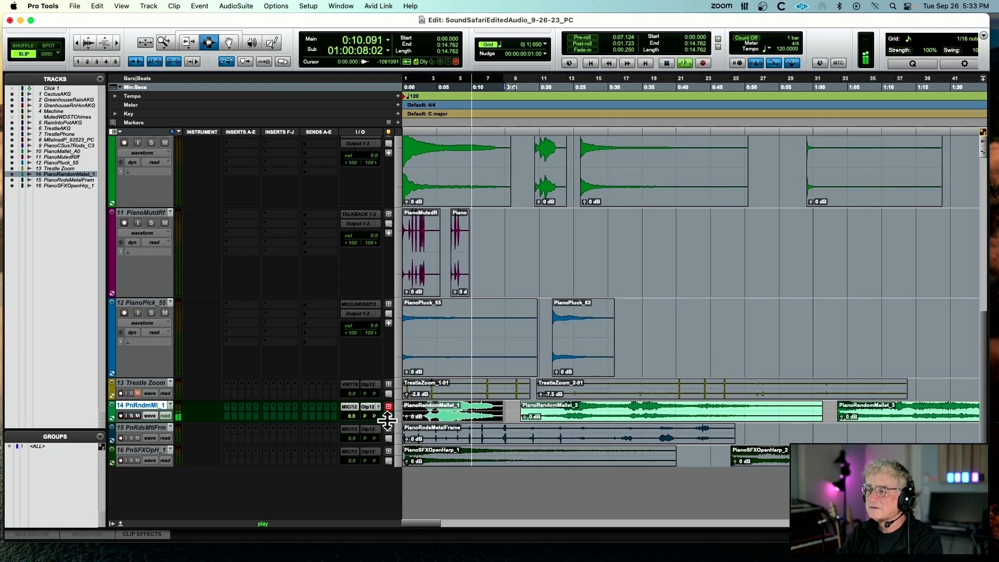
click(541, 411)
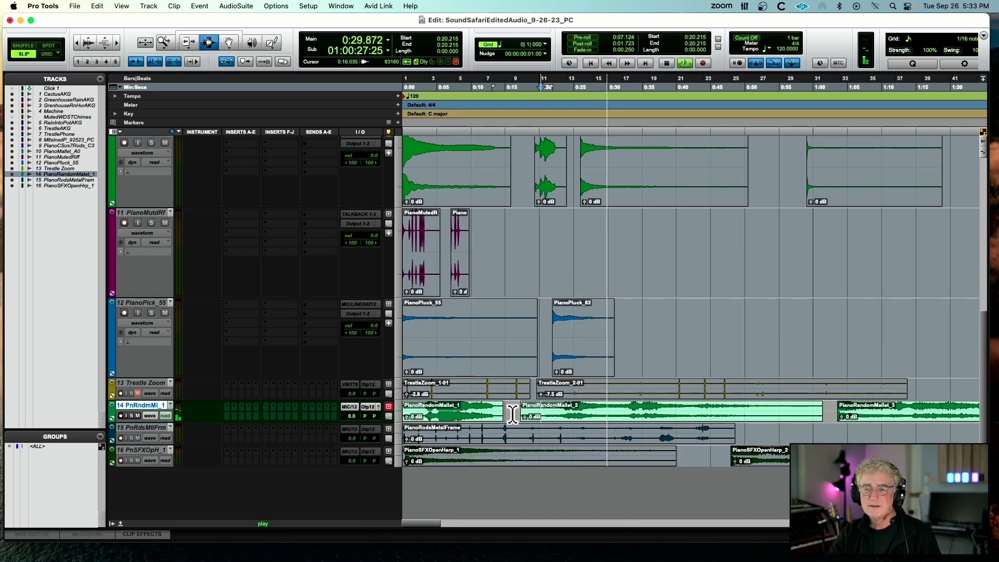
click(636, 411)
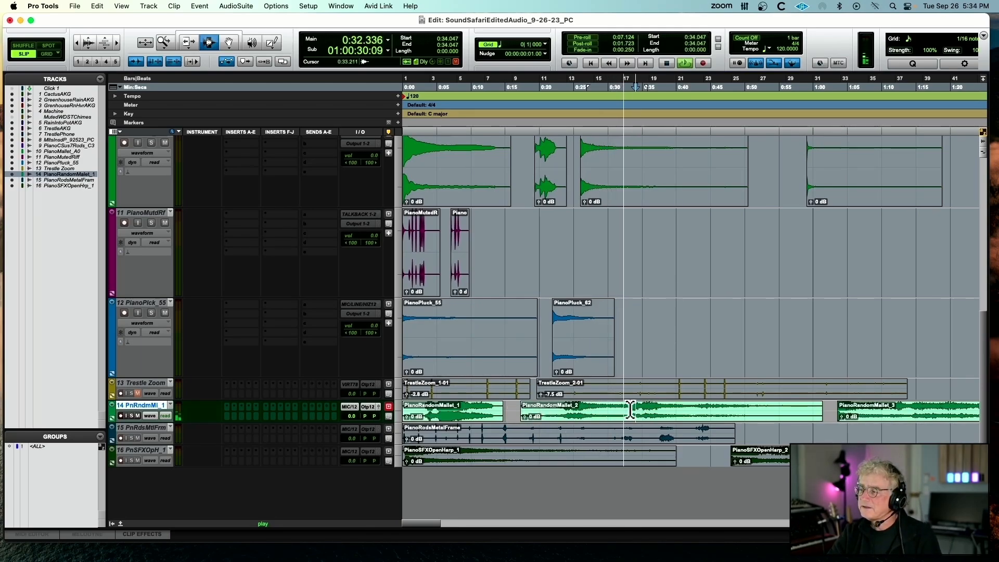
click(926, 411)
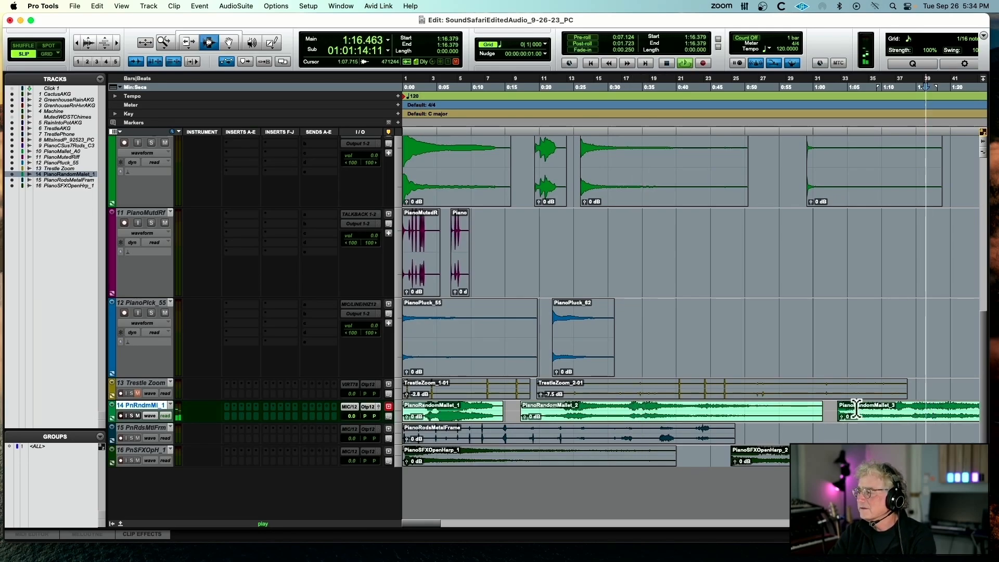
Play parts of the PianoRandomMallet_4, PianoRandomMallet_5 and PianoRandomMallet_6 clips, and stop playback
key(super+bracketleft)
key(super+bracketleft)
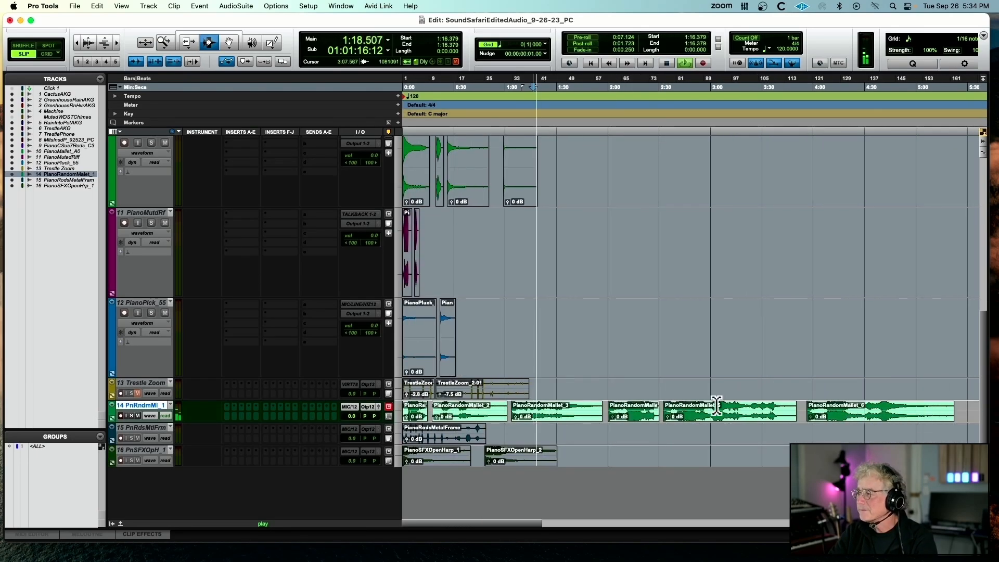
click(635, 411)
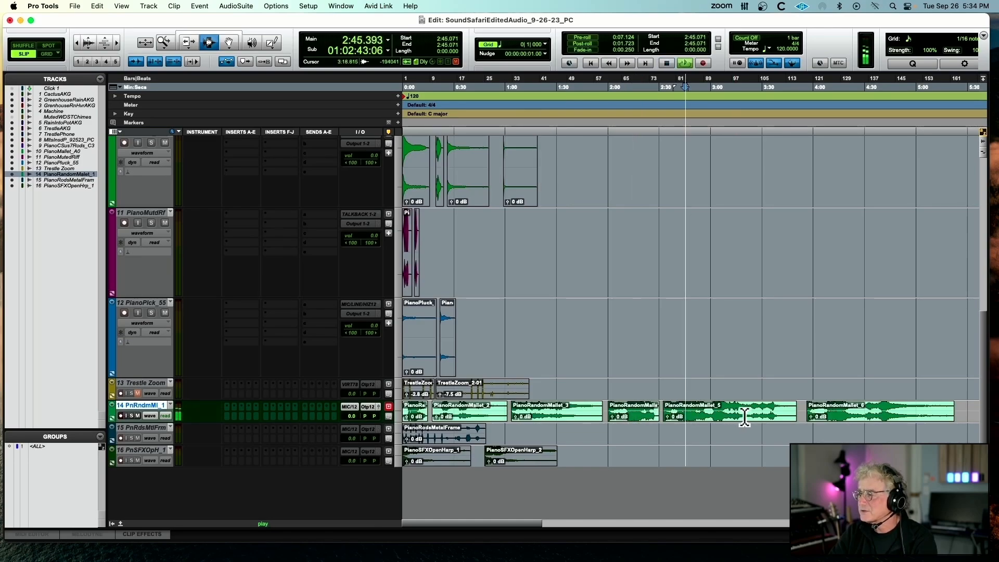
click(839, 408)
key(space)
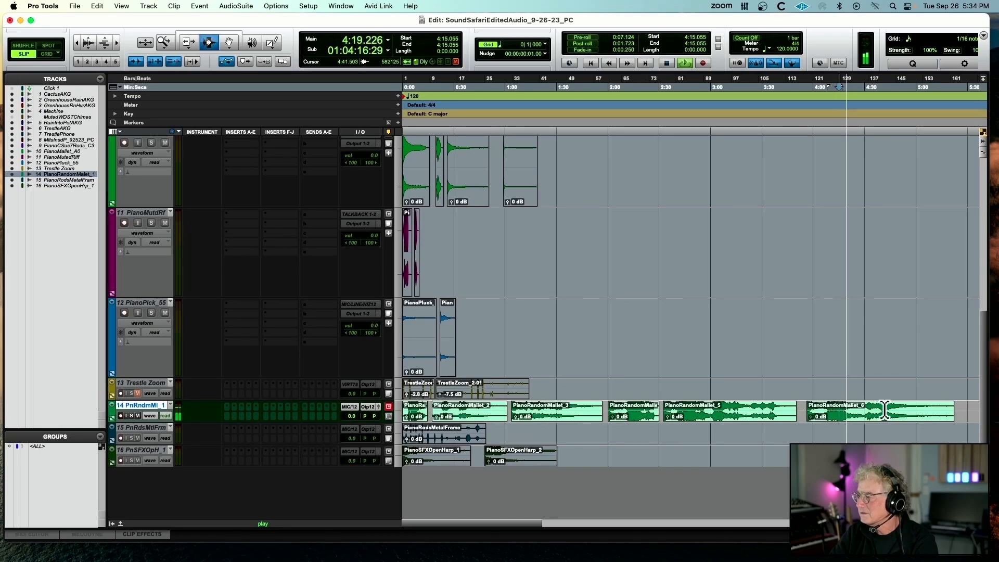
click(885, 410)
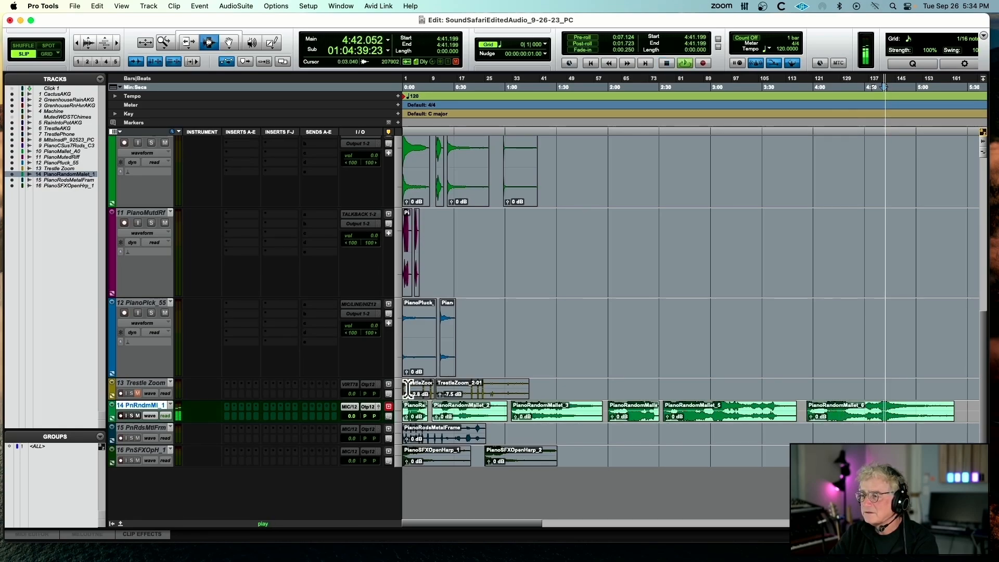
key(space)
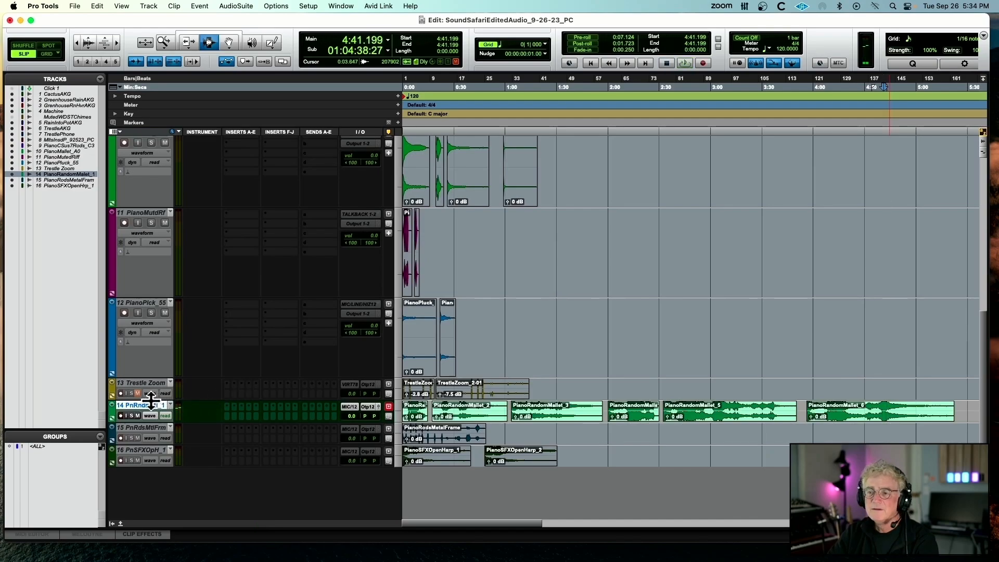
Make the PianoRandomMallet_1 track inactive, and make the PianoRodsMetalFrame track active
right_click(148, 407)
click(159, 418)
right_click(151, 428)
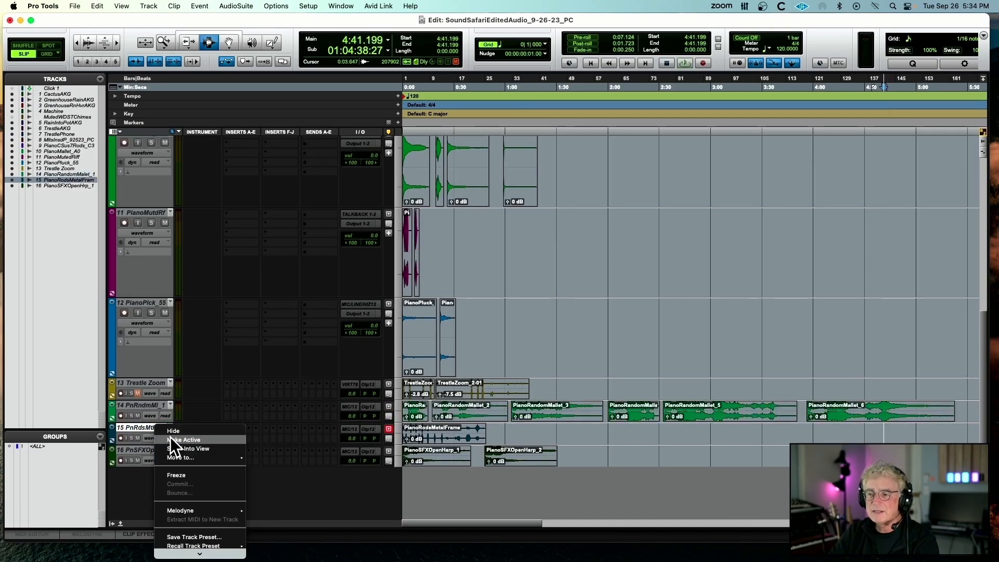
click(170, 438)
Play the PianoRodsMetalFrame clip from its start with the timeline magnified, and enlarge its track
double_click(411, 436)
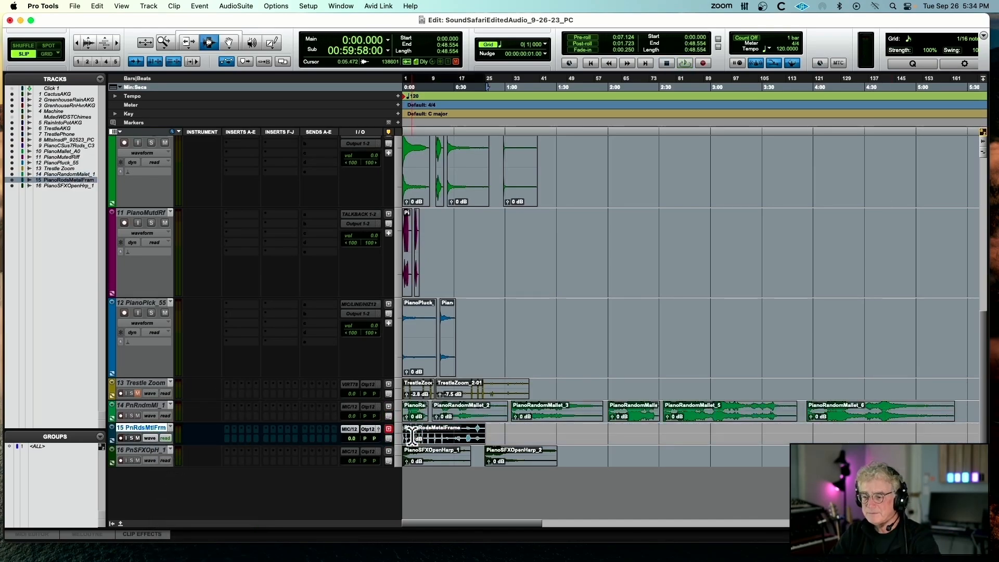
key(space)
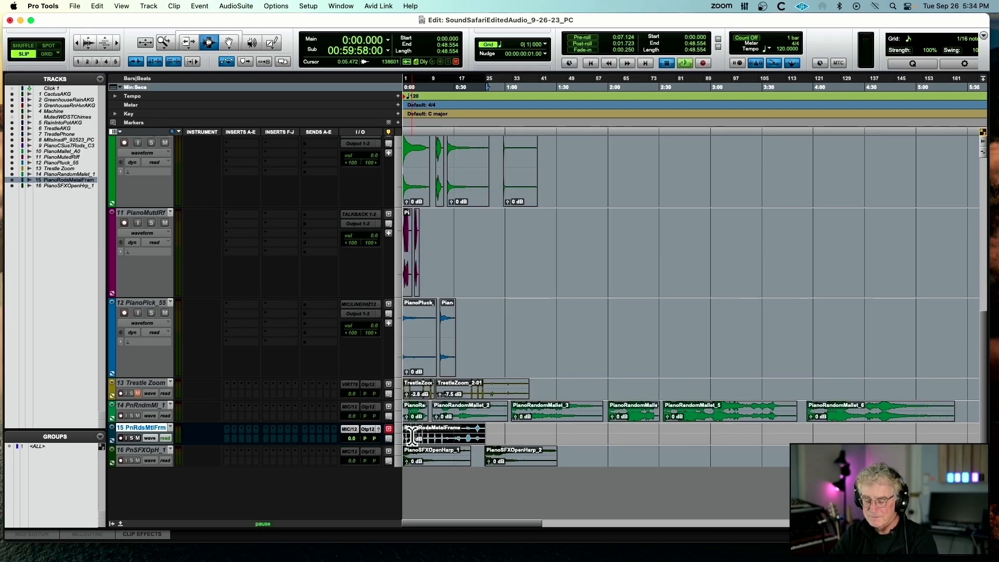
key(t)
key(t)
key(t)
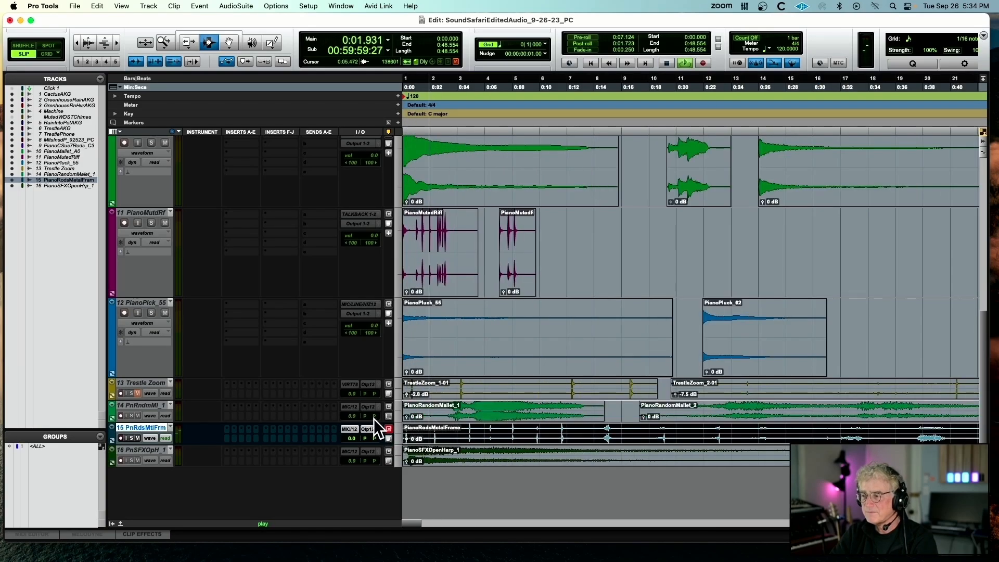
drag(207, 443, 202, 513)
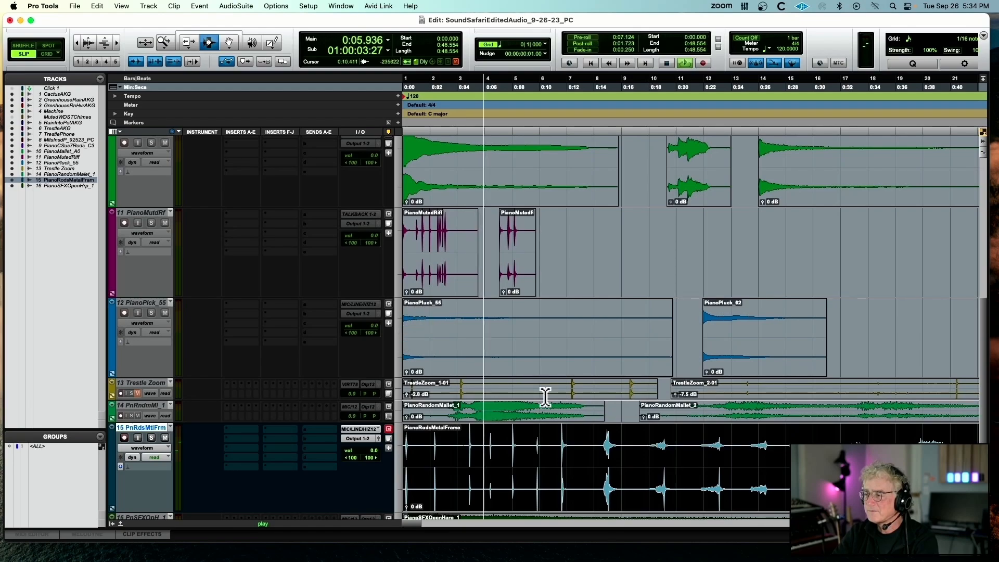
Play several individual sounds farther along the PianoRodsMetalFrame clip, and stop playback
click(605, 441)
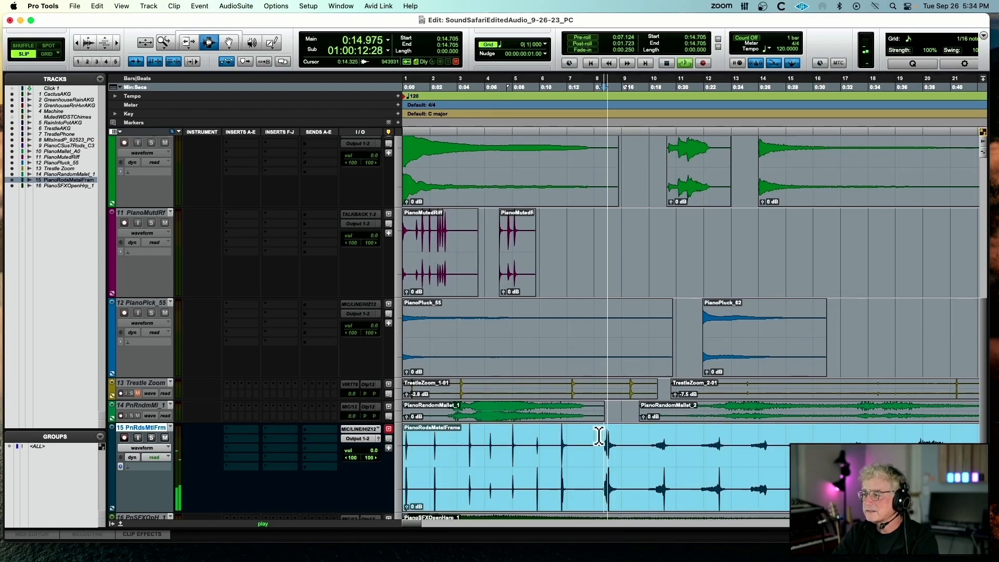
click(652, 446)
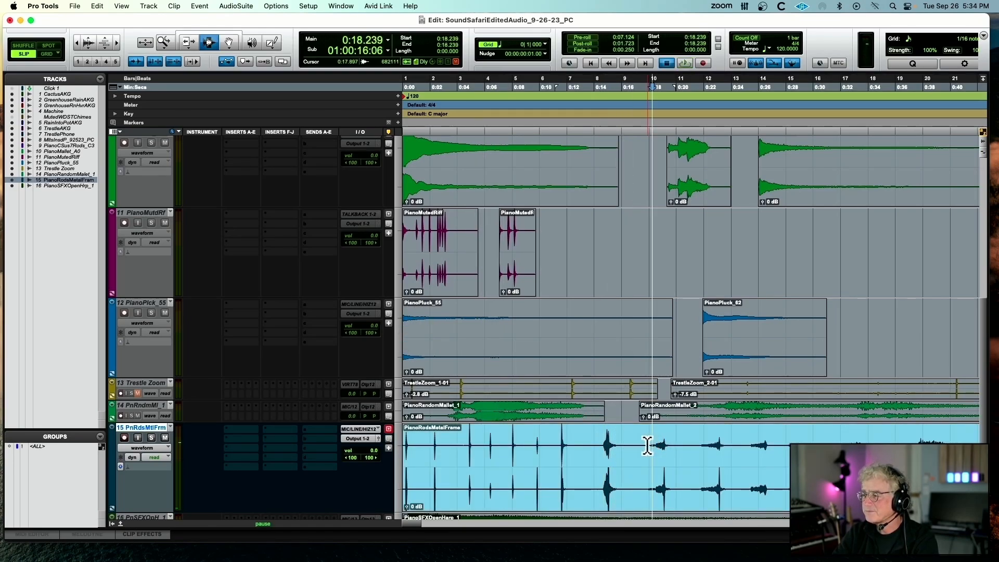
click(702, 446)
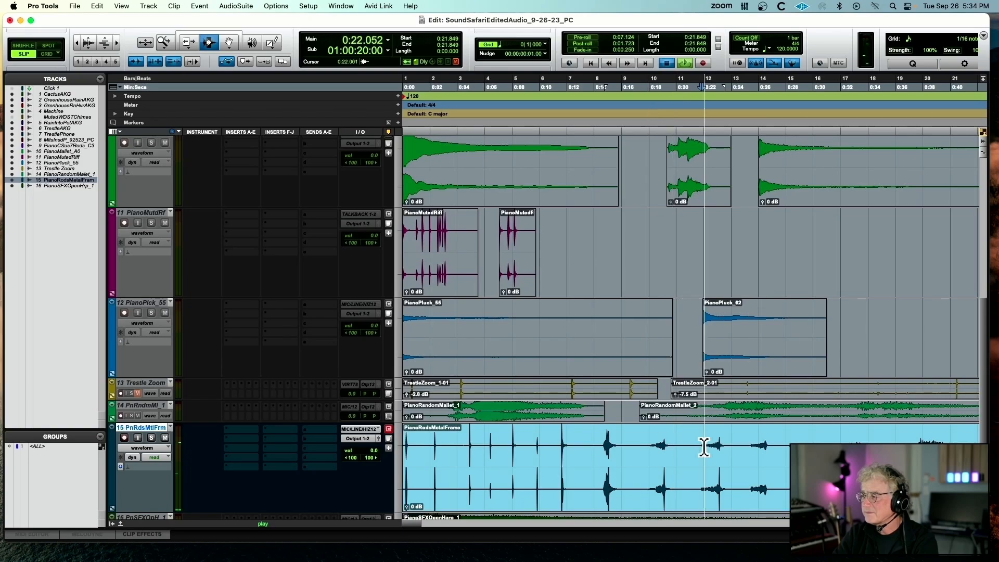
click(757, 446)
click(842, 442)
key(r)
key(t)
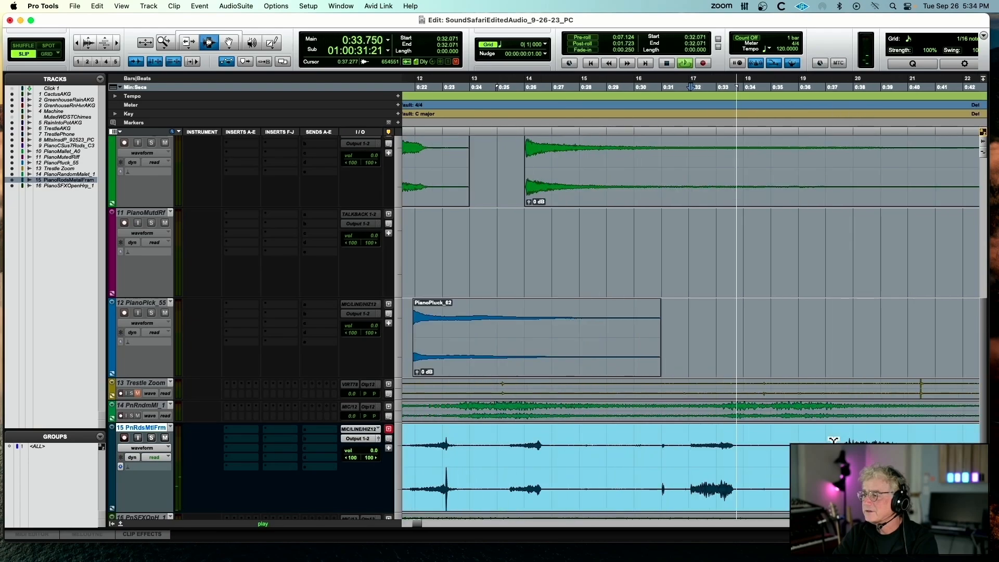
key(space)
Separate the PianoRodsMetalFrame sound from about 0:37.6 to 0:40.4, and try a Pitch II shift of -24 semitones on it
drag(844, 434, 915, 434)
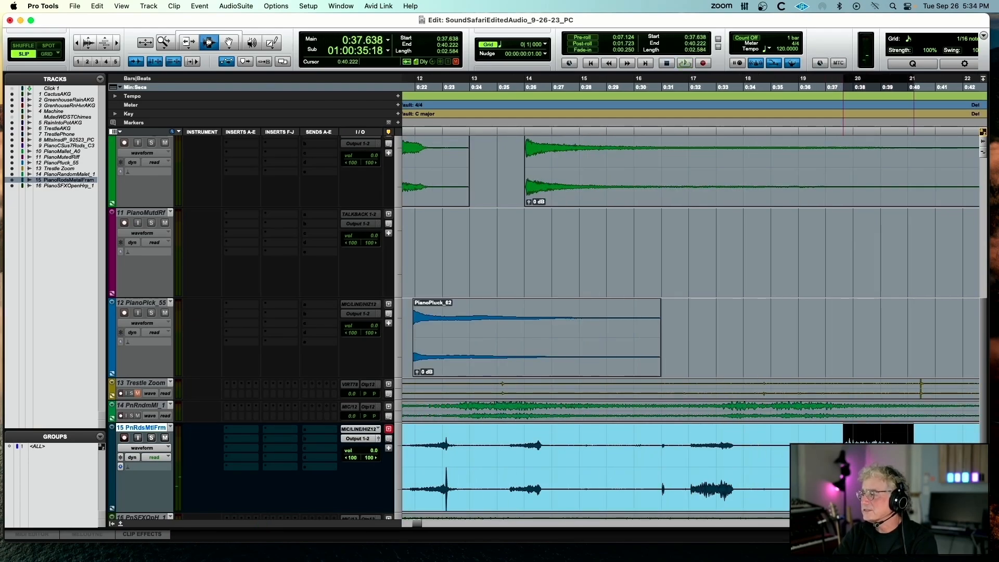
key(b)
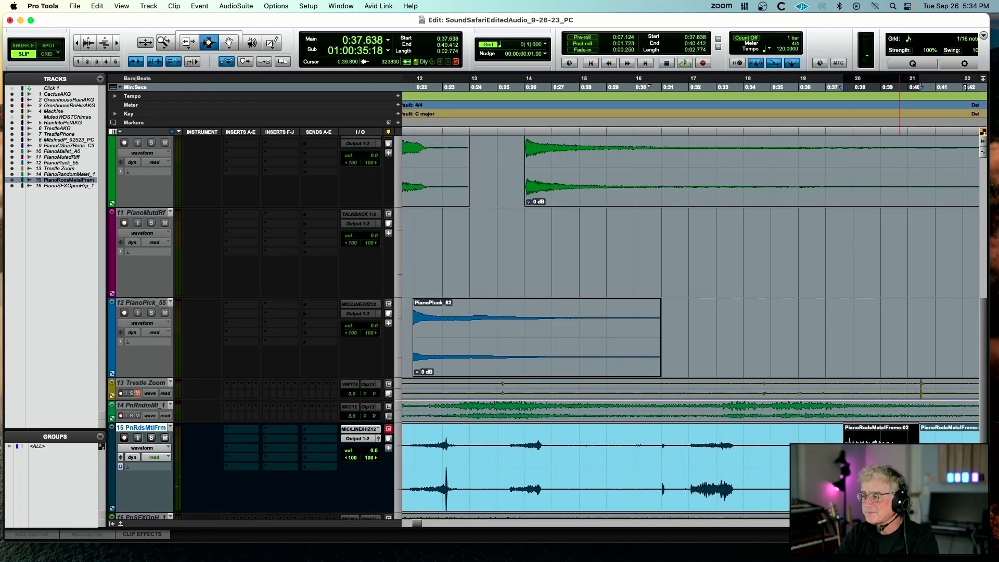
click(235, 3)
mouse_move(247, 90)
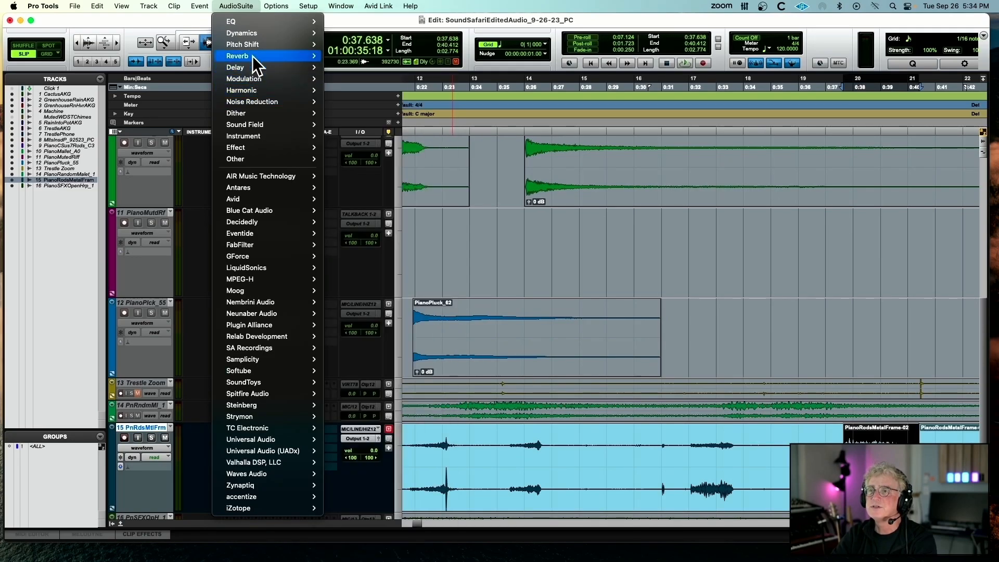
mouse_move(253, 48)
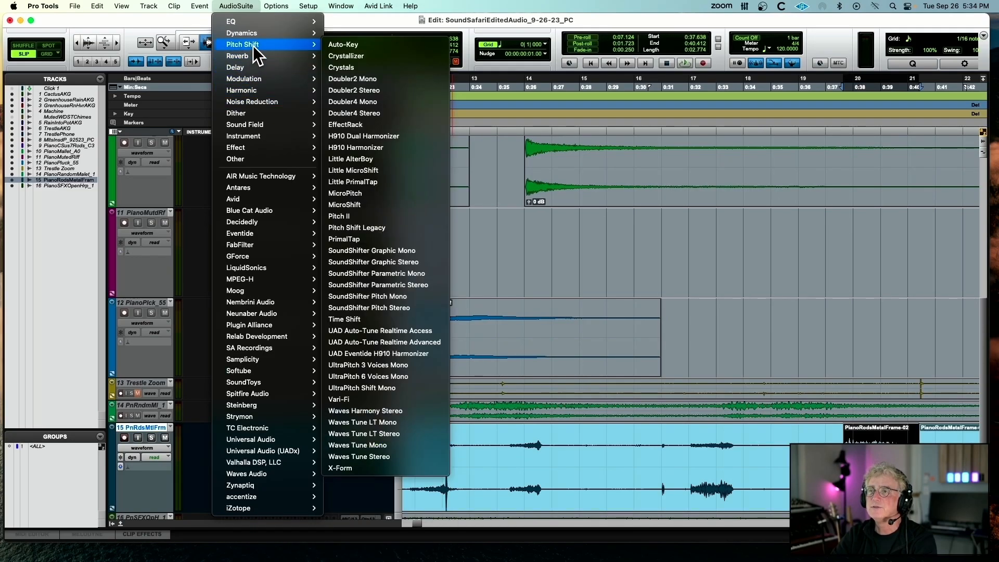
click(374, 213)
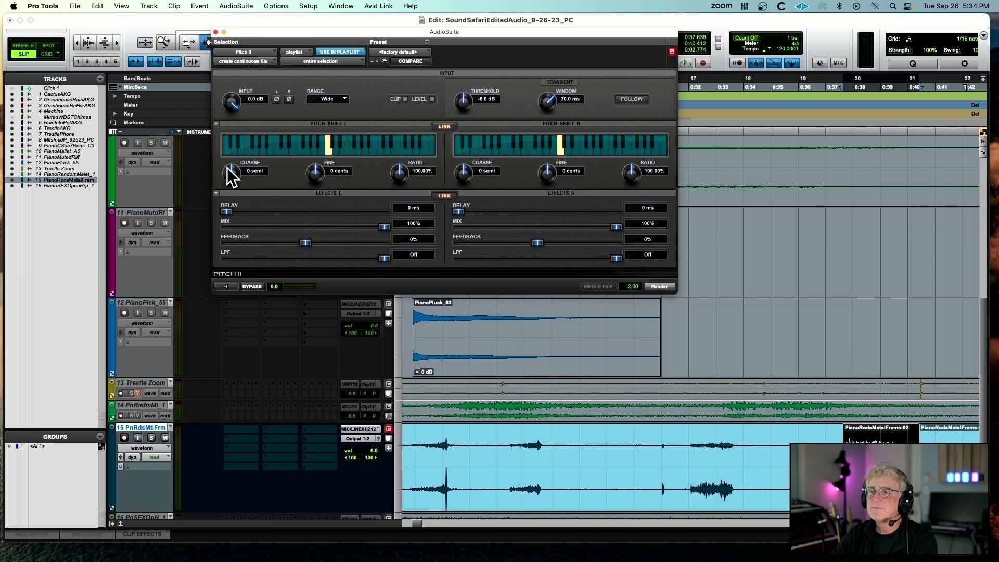
drag(227, 167, 186, 240)
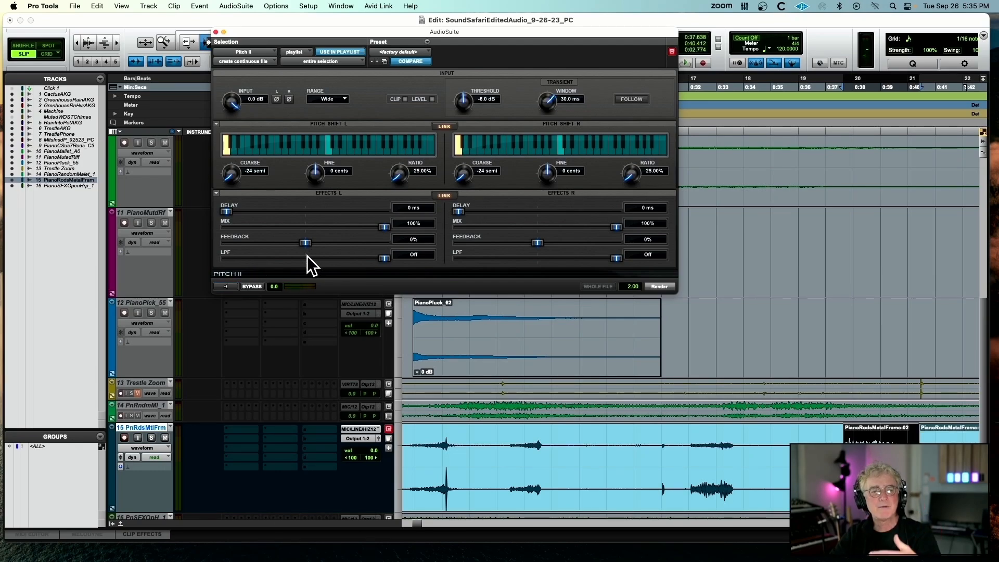
click(216, 32)
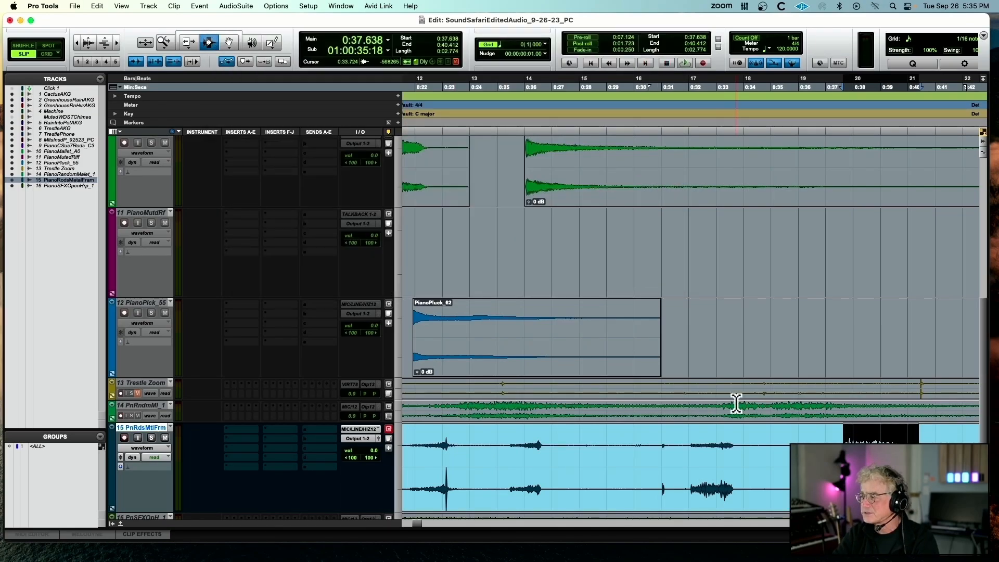
Make the PianoRodsMetalFrame track inactive, and make the PianoSFXOpenHarp_1 track active
scroll(579, 427, down, 3)
scroll(579, 428, left, 2)
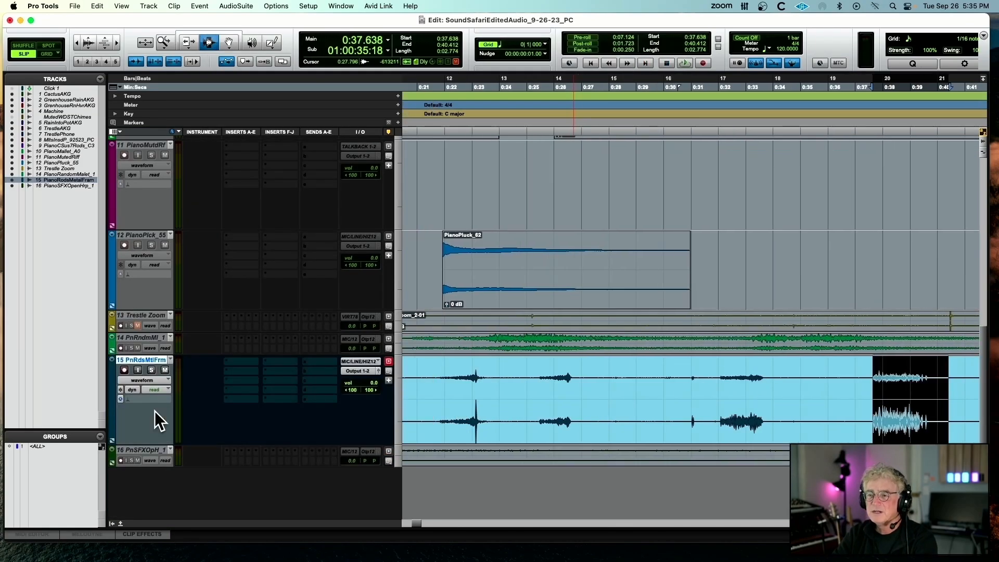
right_click(138, 360)
click(168, 379)
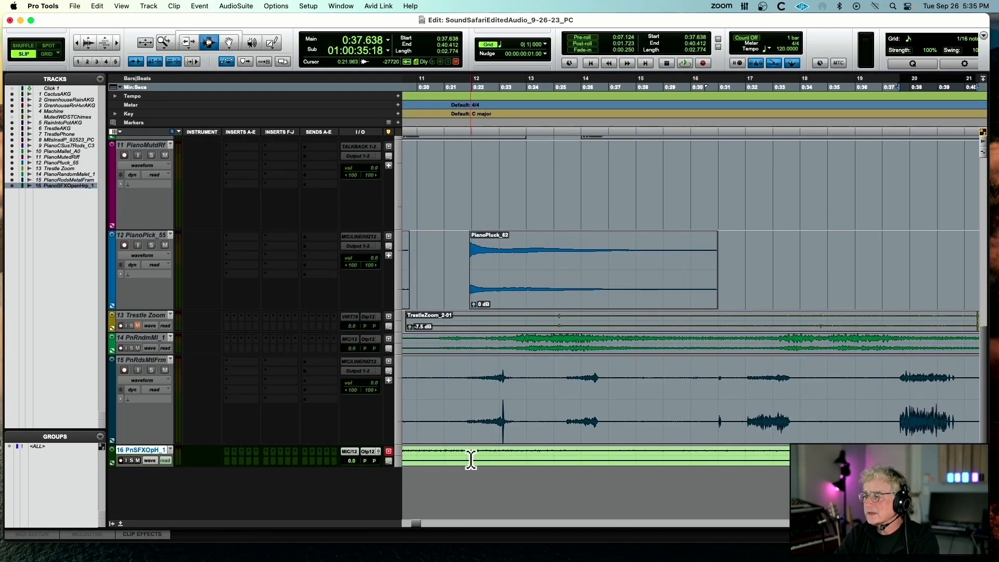
Play the PianoSFXOpenHarp_1 clip from its start, enlarge its track, and make the track inactive
double_click(471, 460)
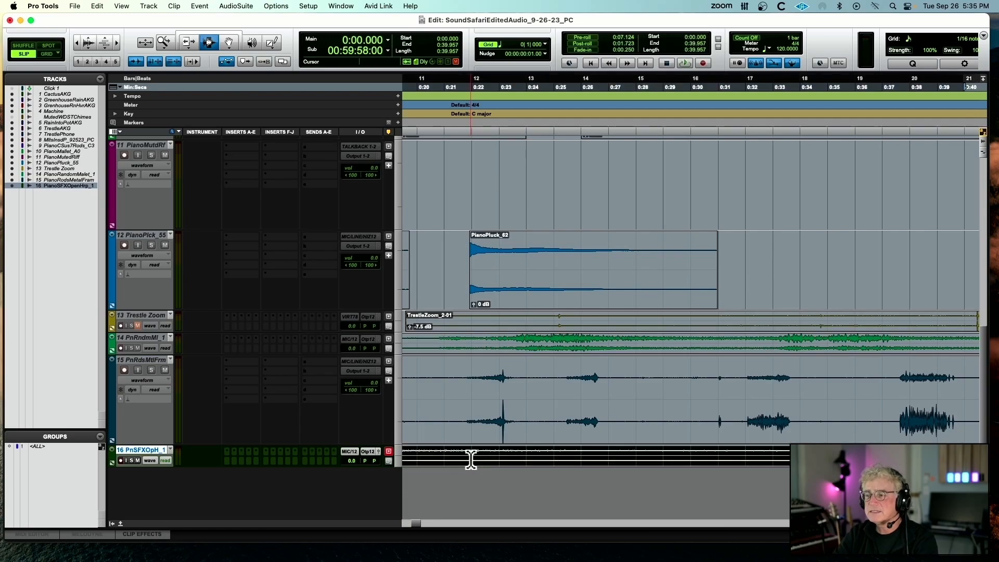
key(space)
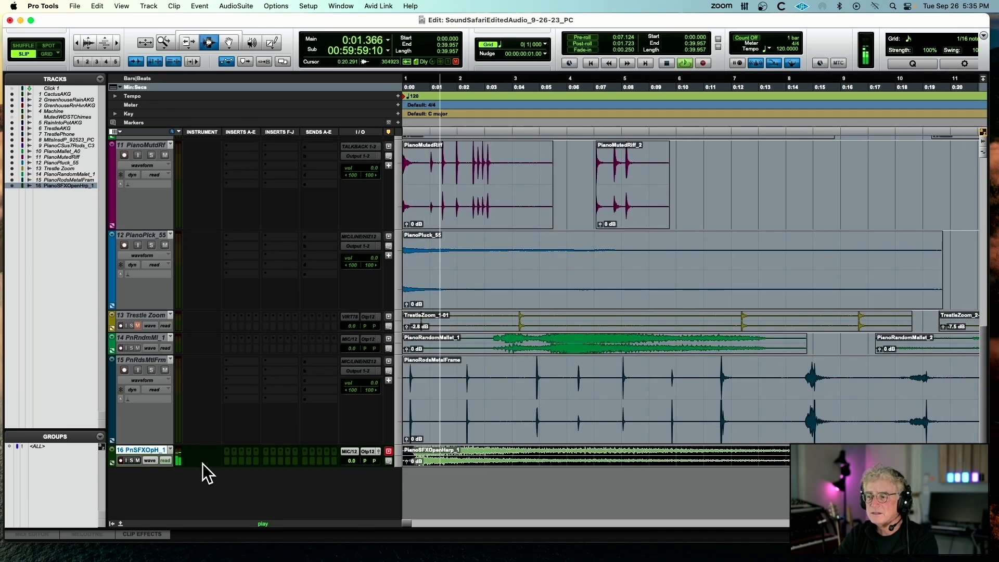
drag(196, 466, 188, 543)
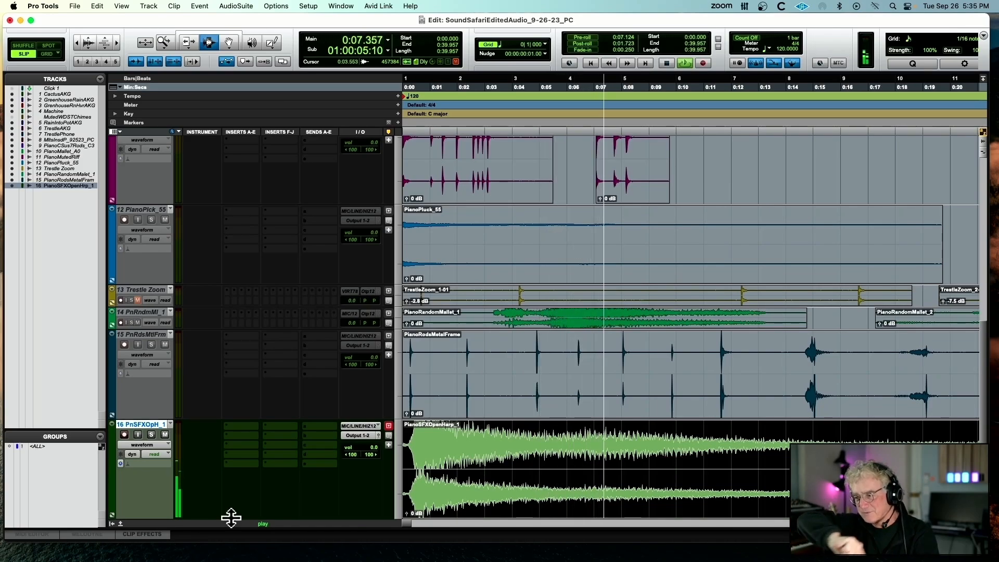
key(space)
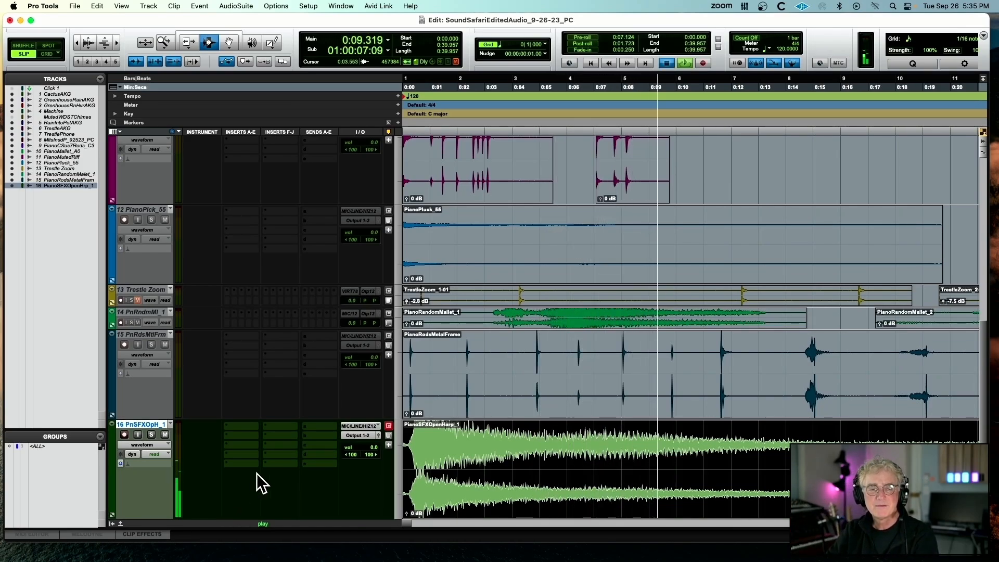
right_click(156, 424)
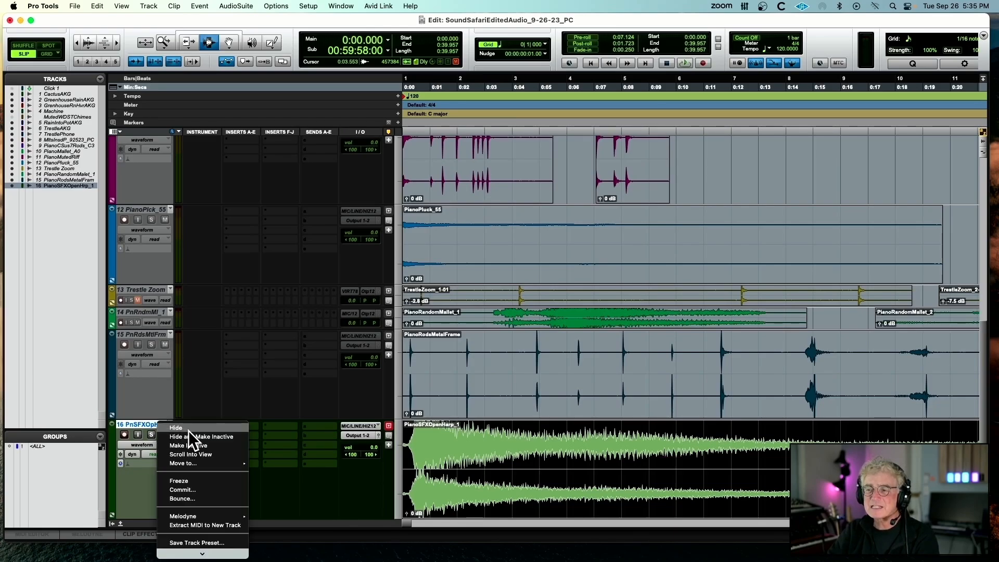
click(206, 445)
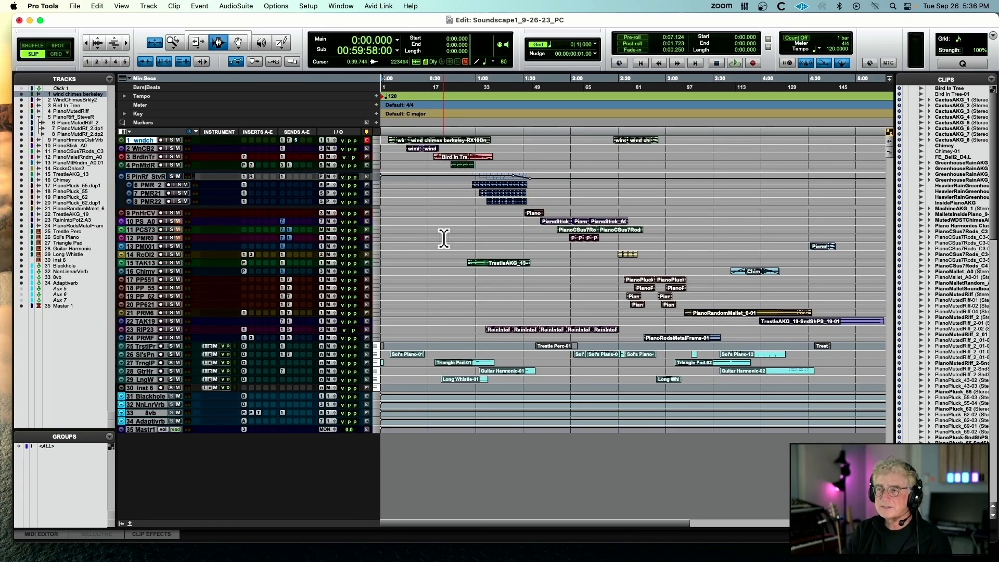
Place the edit cursor at about 0:04.35, just into the opening wind chimes clip, clear the track selection, and play the session
key(t)
key(t)
key(t)
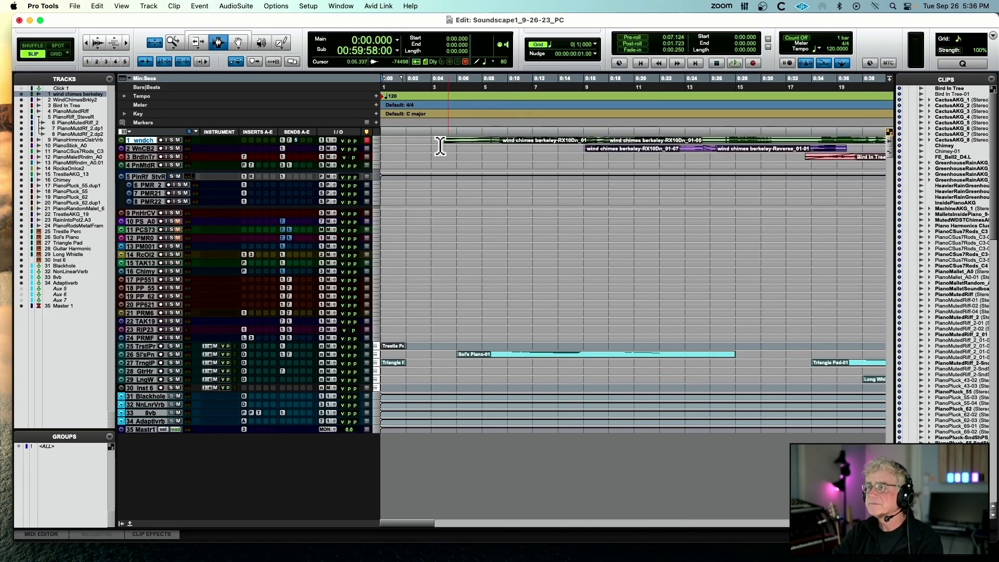
click(451, 179)
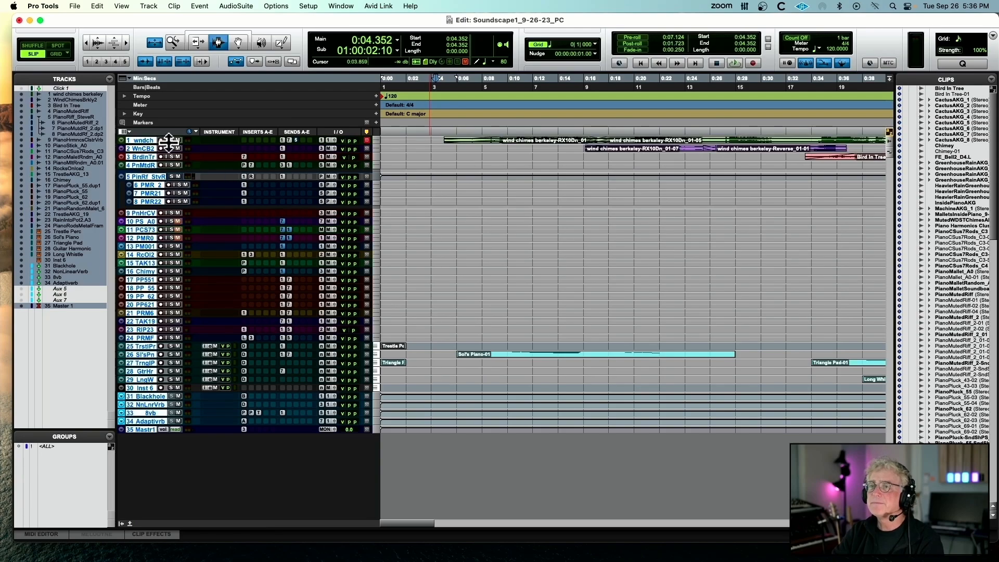
alt+click(147, 141)
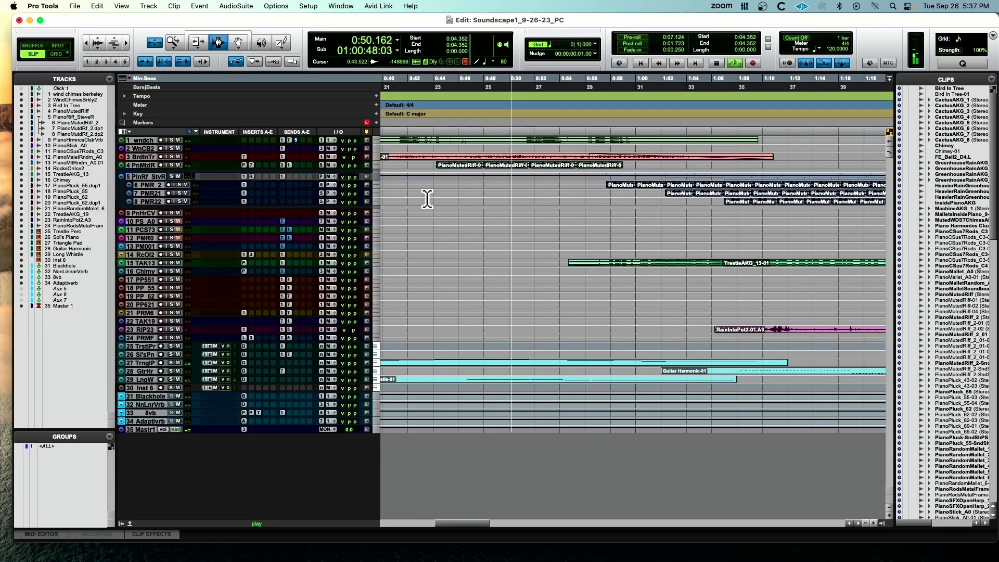
Increase the height of all tracks and examine their clips from about 0:52 to 1:02 while the session plays
key(t)
key(t)
key(t)
key(t)
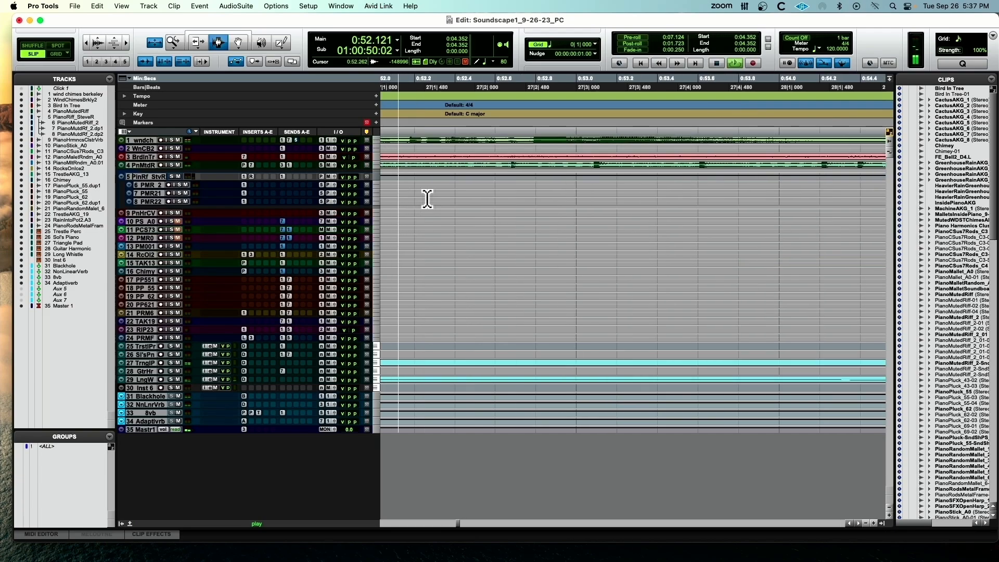
key(ctrl+Up)
key(ctrl+Up)
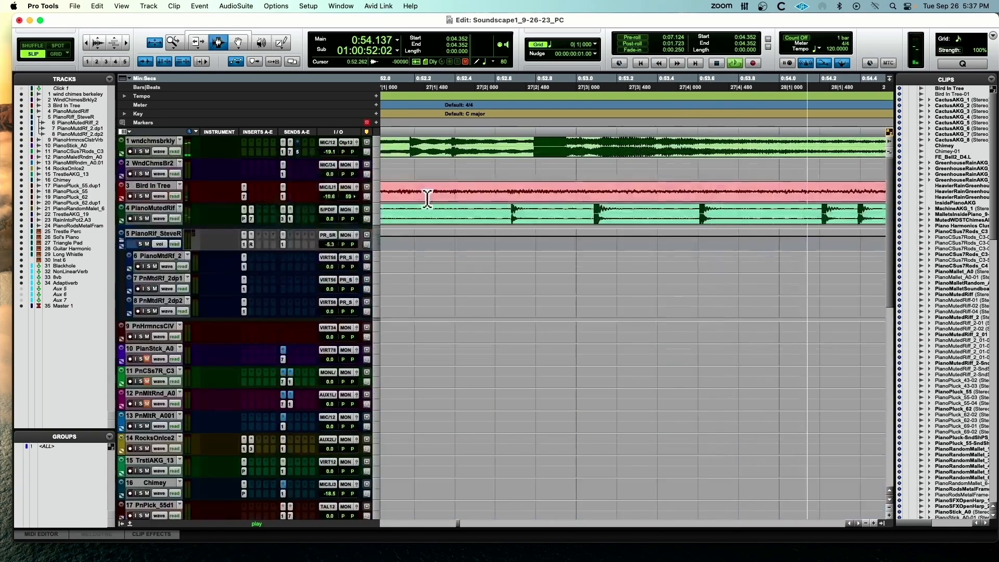
scroll(513, 258, down, 5)
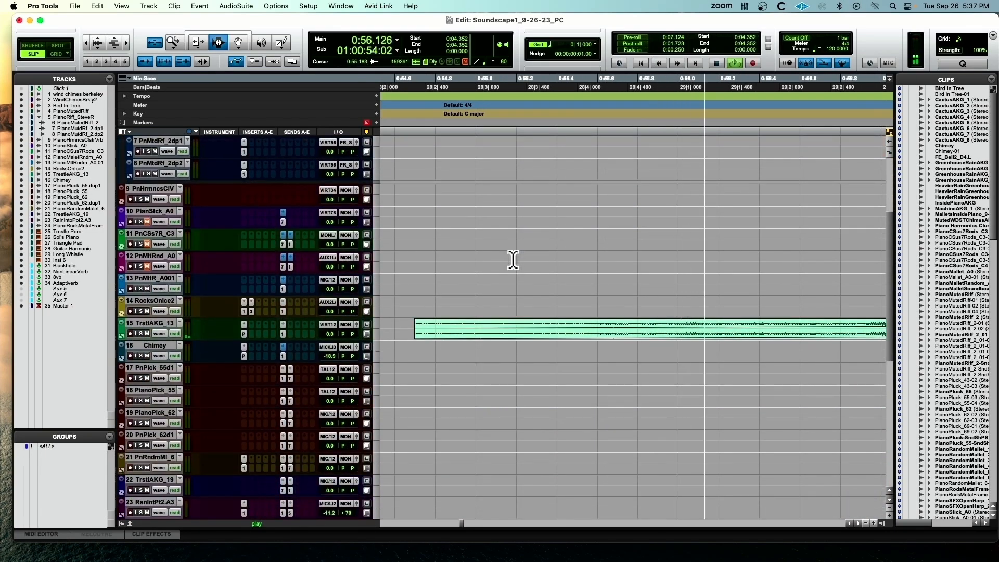
key(r)
scroll(513, 258, down, 3)
scroll(513, 259, down, 3)
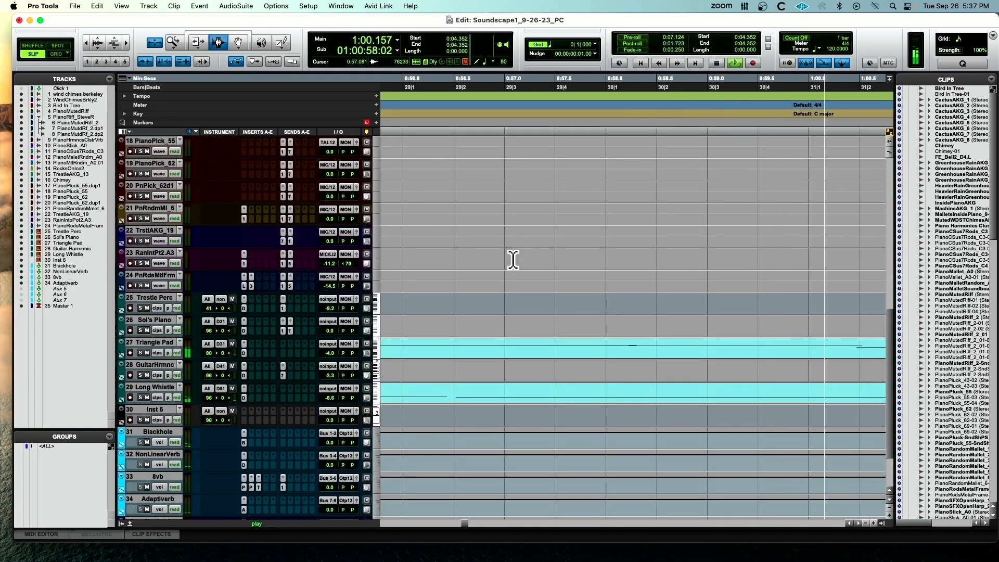
key(r)
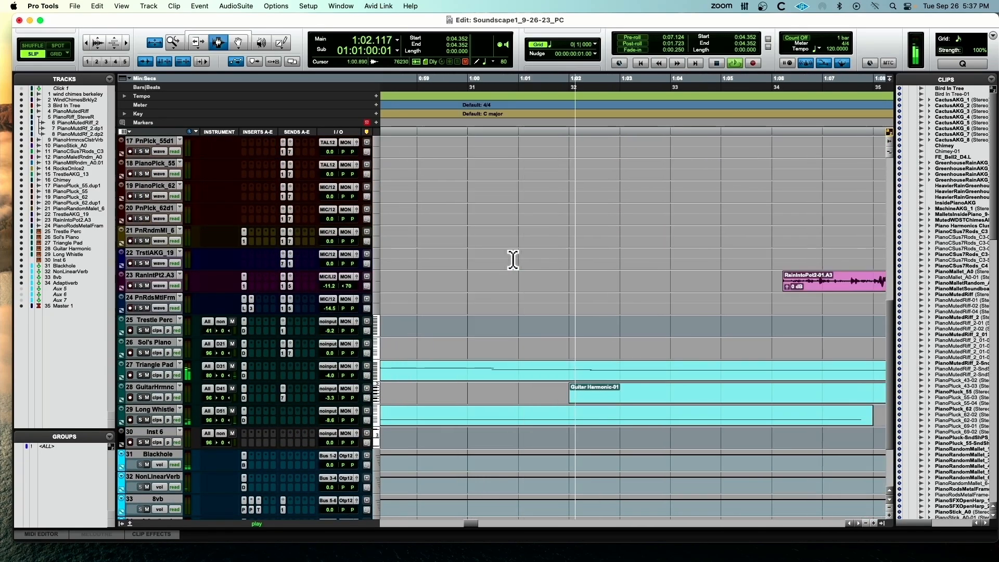
Reduce the height of all tracks to fit the audio, instrument and effects tracks in one view
key(ctrl+alt+Up)
key(ctrl+alt+Down)
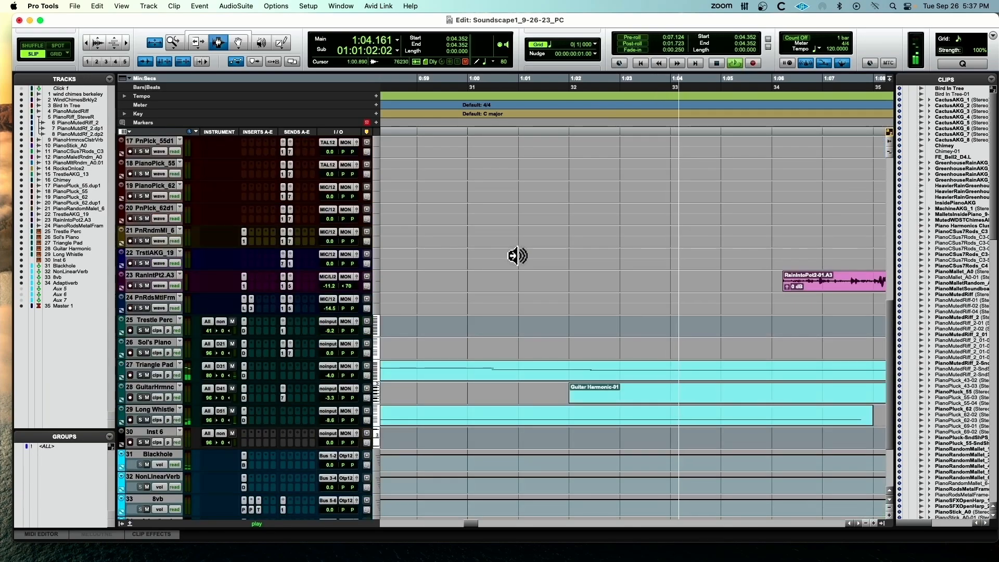
key(ctrl+alt+Down)
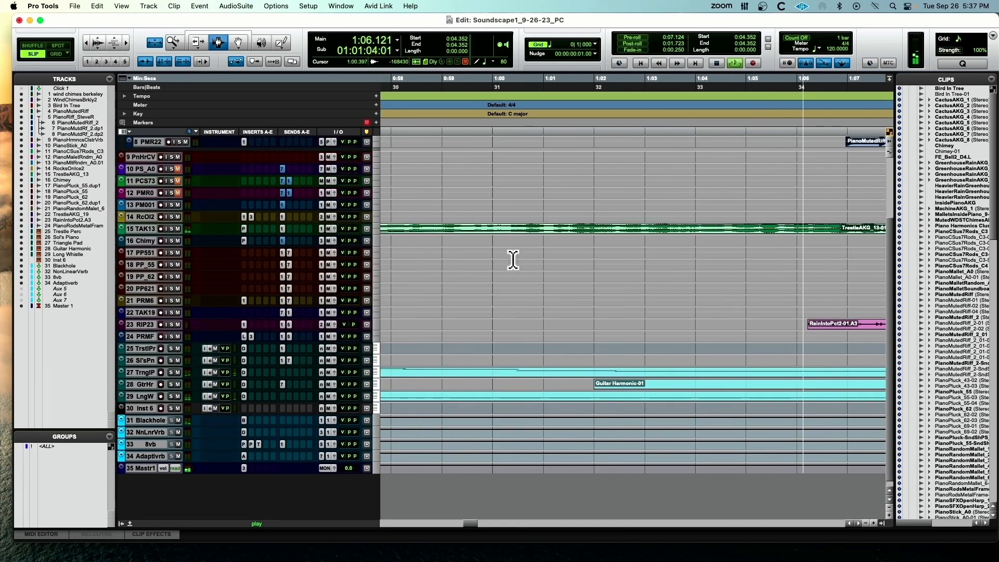
scroll(513, 259, up, 2)
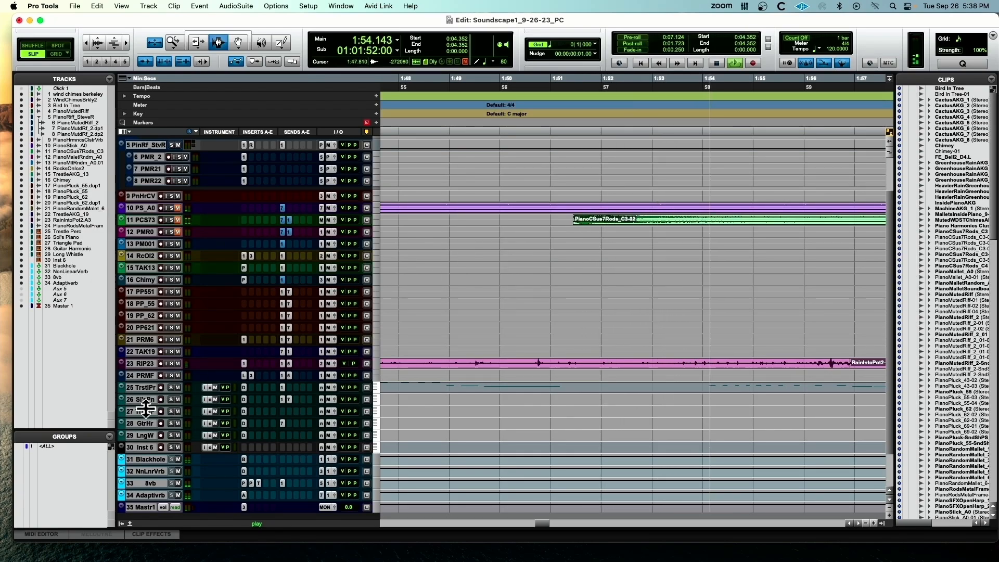
Enlarge the Sol's Piano and Trestle Perc tracks, and route Trestle Perc's MIDI output to DecentSampler 1, channel-1
drag(147, 405, 145, 449)
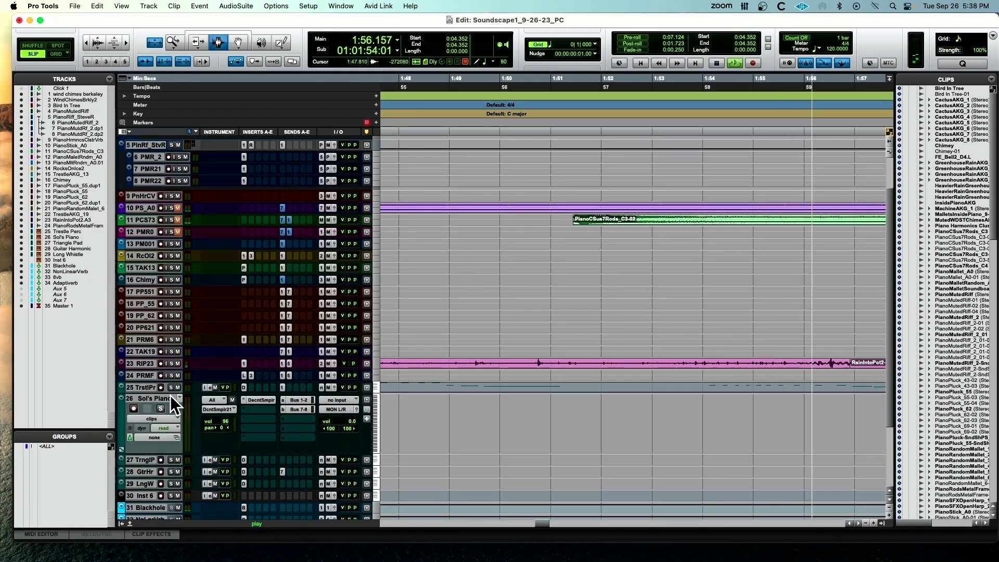
drag(150, 391, 168, 417)
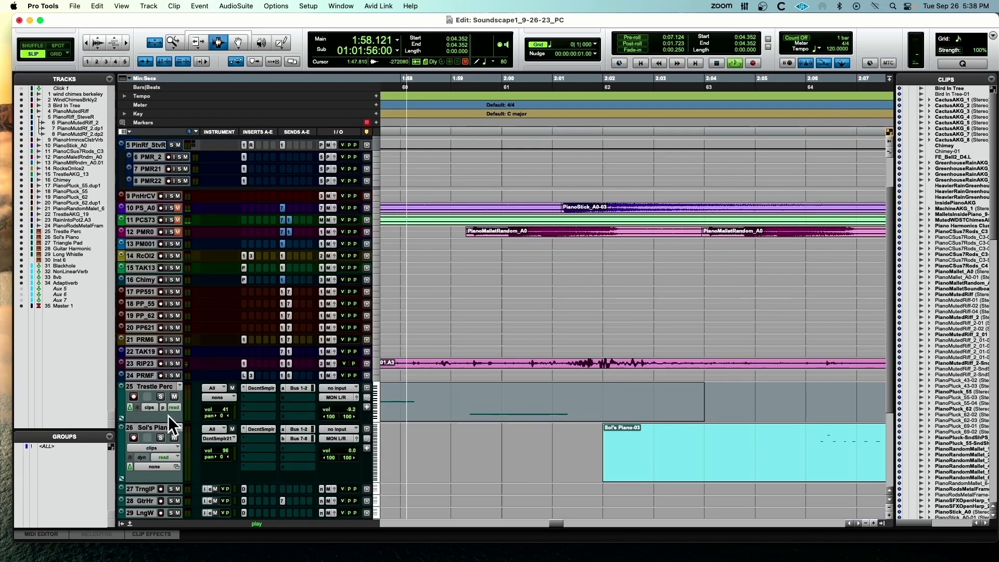
click(211, 398)
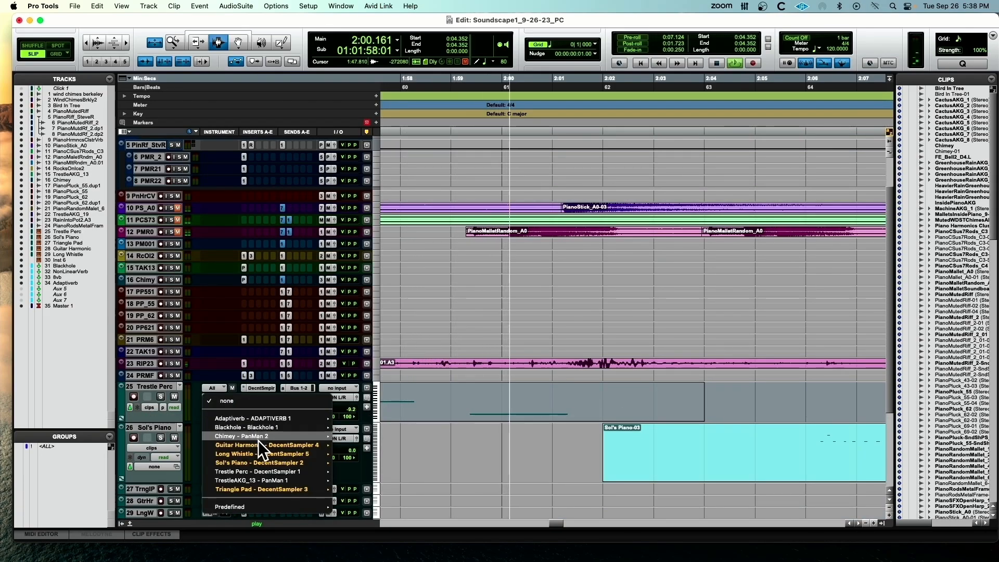
mouse_move(267, 470)
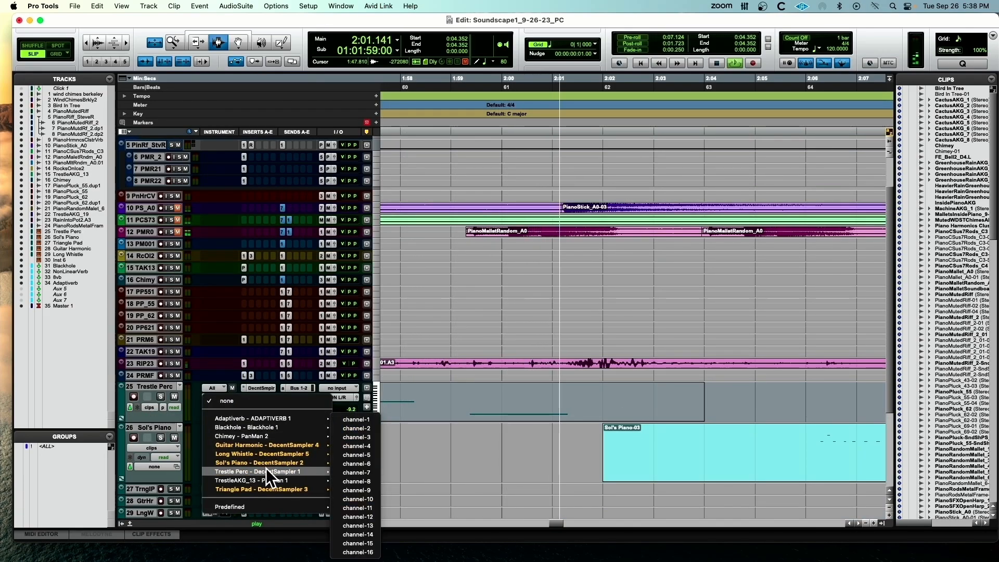
click(349, 419)
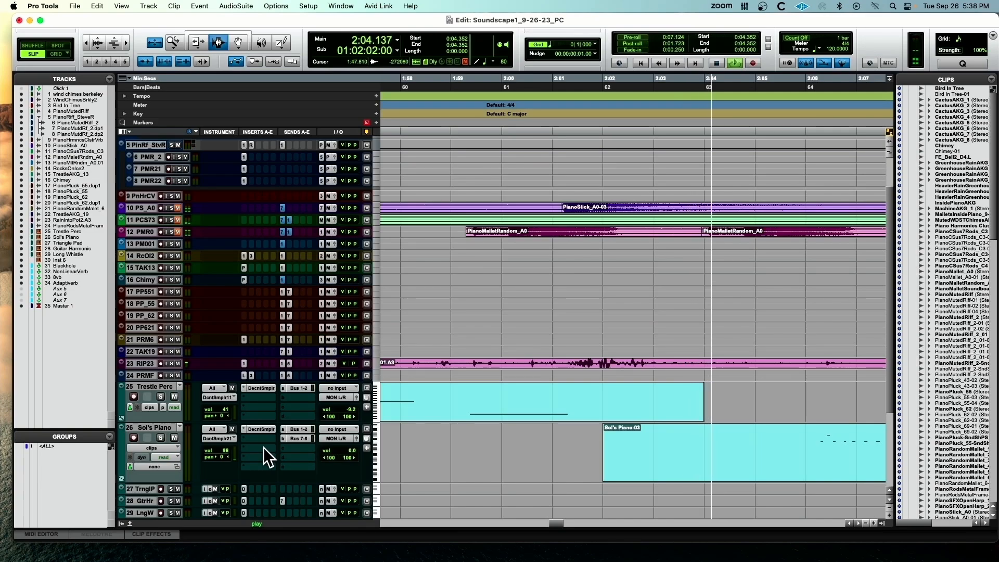
Enlarge the Triangle Pad, Guitar Harmonic and Long Whistle instrument tracks during playback
scroll(263, 447, down, 3)
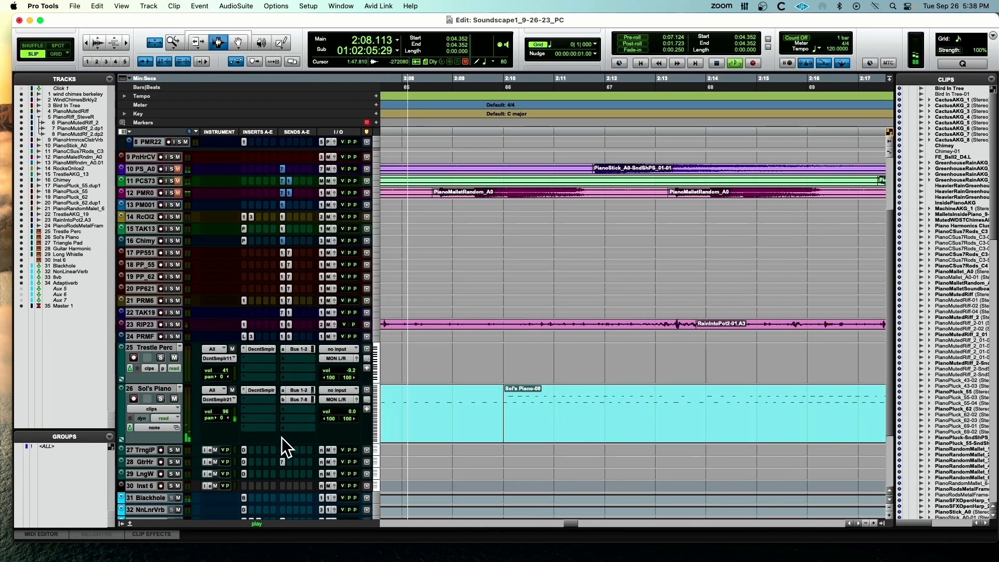
drag(151, 456, 151, 486)
scroll(152, 481, down, 4)
scroll(151, 483, down, 2)
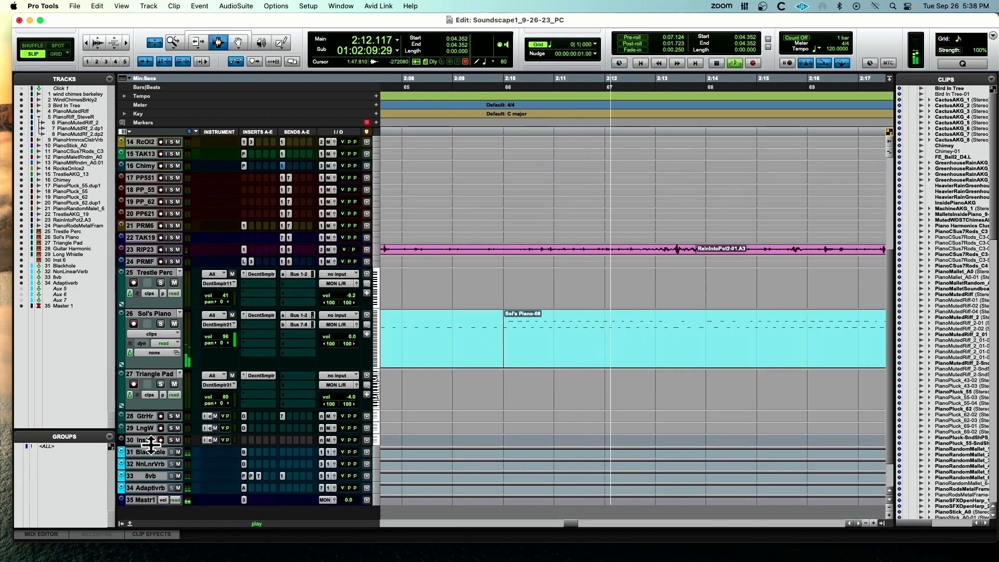
drag(149, 423, 143, 474)
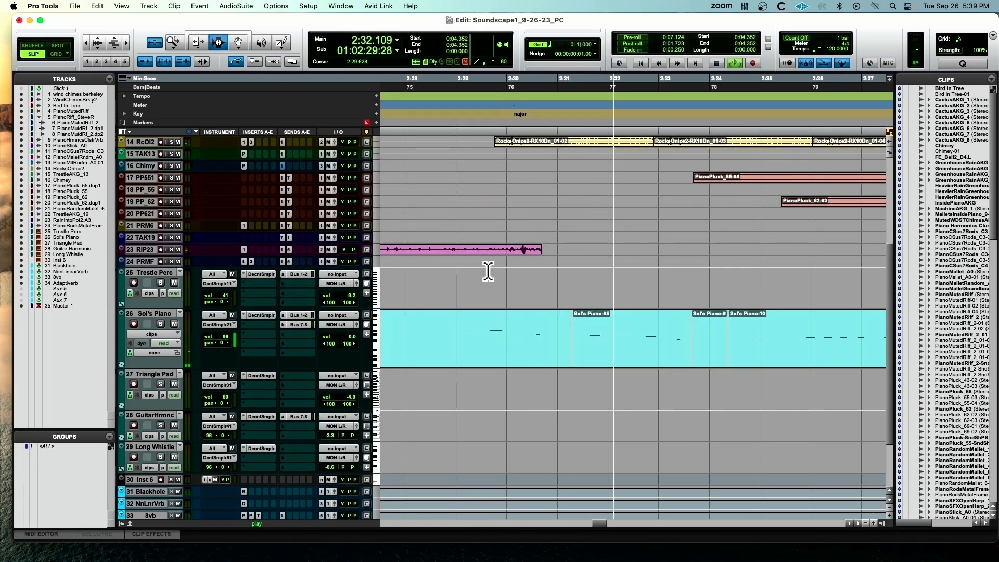
Follow the playback from about 2:32 to 4:02, examining the piano pluck, metal frame, Chimey and Sol's Piano clips
key(r)
key(r)
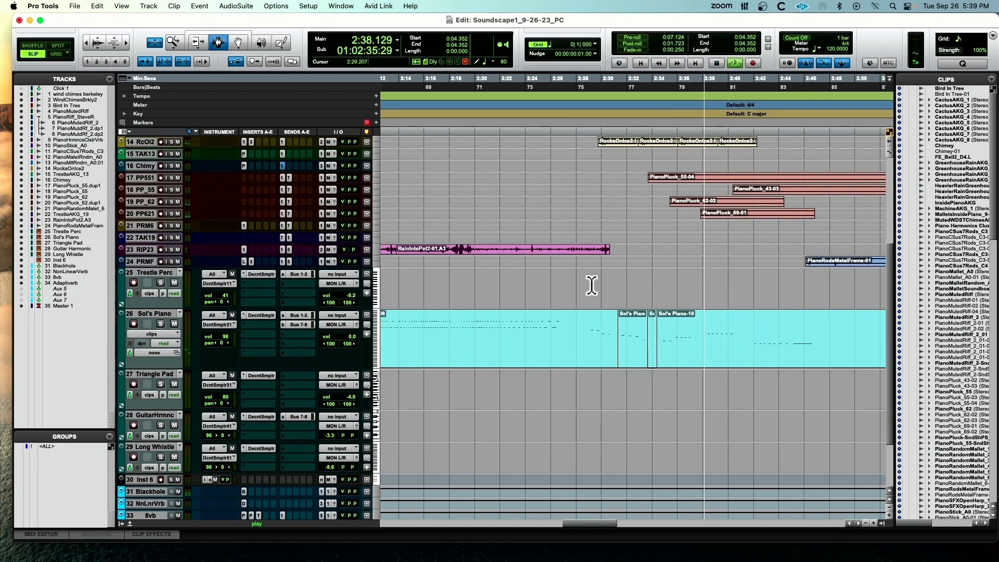
scroll(591, 285, up, 5)
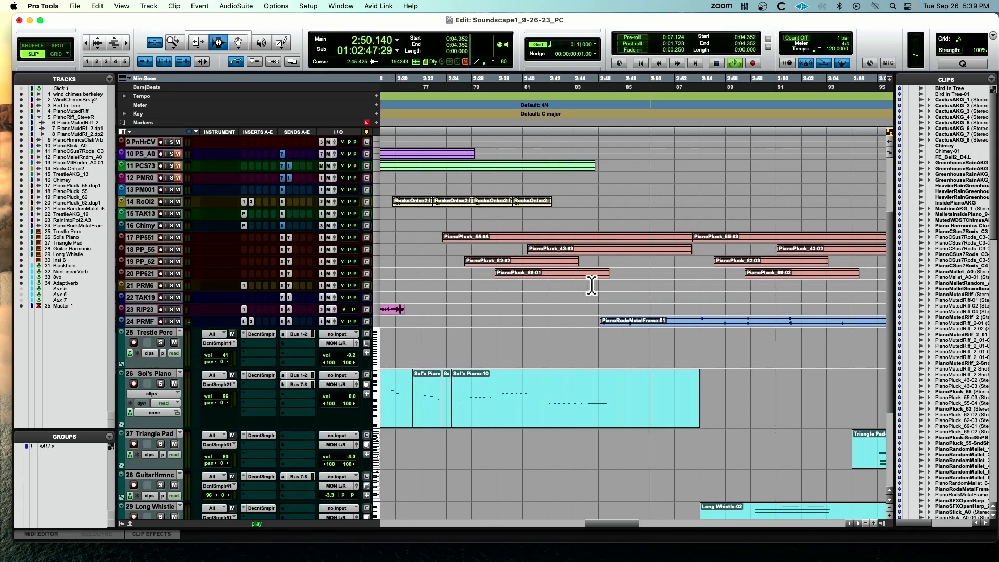
scroll(592, 285, down, 2)
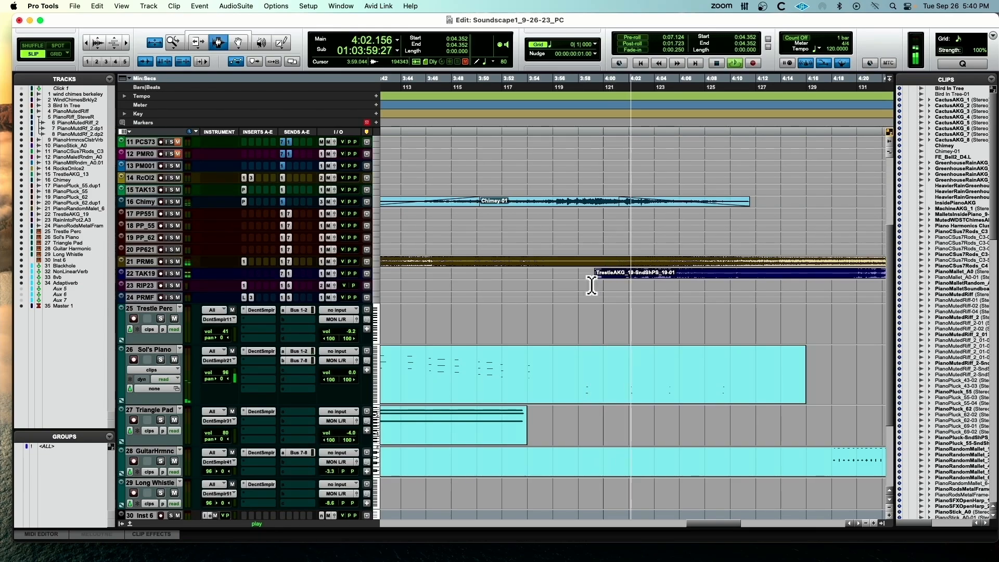
Enlarge the TrestleAKG_19 track to show its pitch-shifted clip's waveform
drag(145, 279, 143, 299)
scroll(223, 294, down, 4)
scroll(310, 286, left, 2)
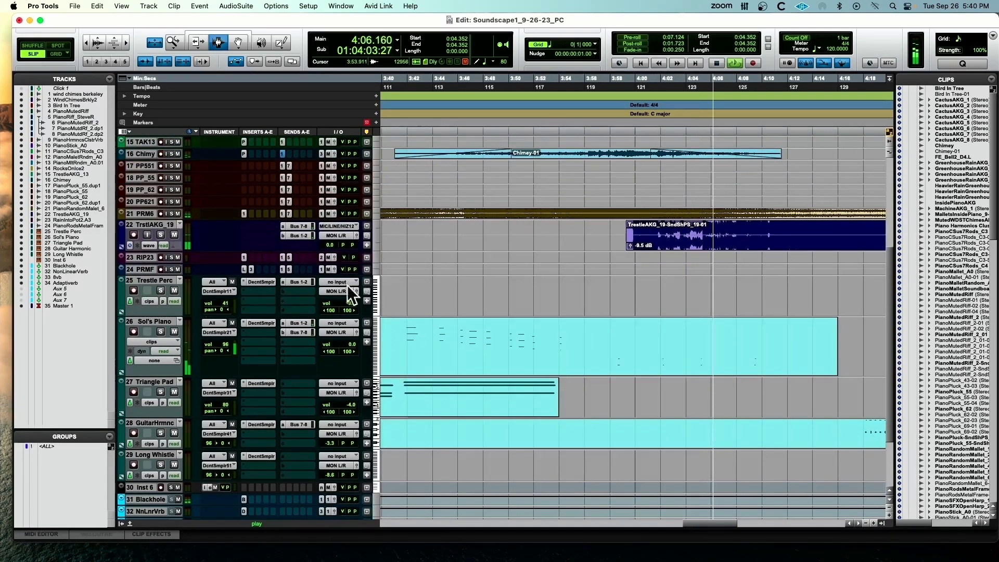
Follow the playback to about 4:42, examining the TrestleAKG_19, Guitar Harmonic, Trestle Perc and PianoMallet_A0 clips
scroll(440, 281, right, 3)
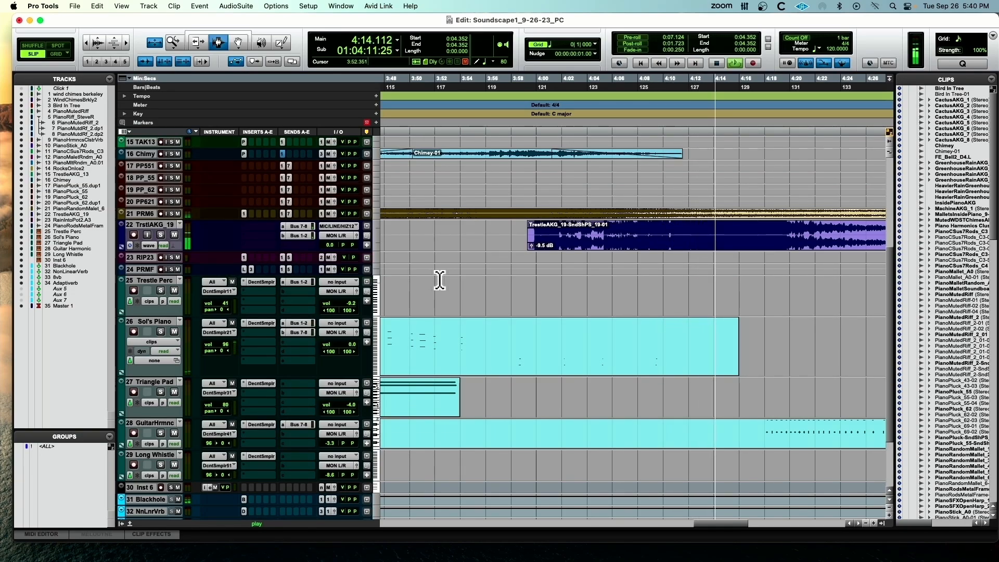
scroll(439, 280, right, 3)
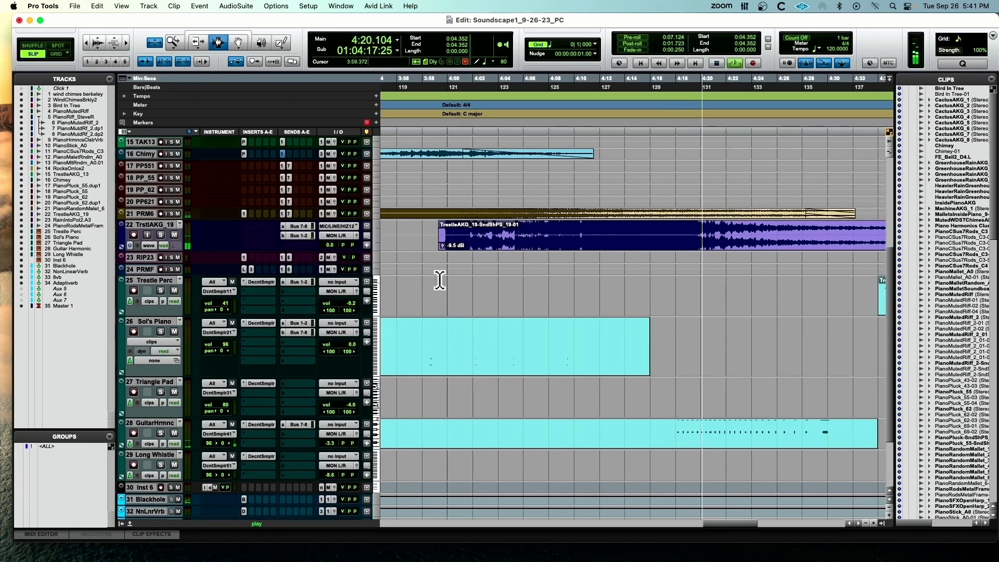
scroll(439, 280, right, 2)
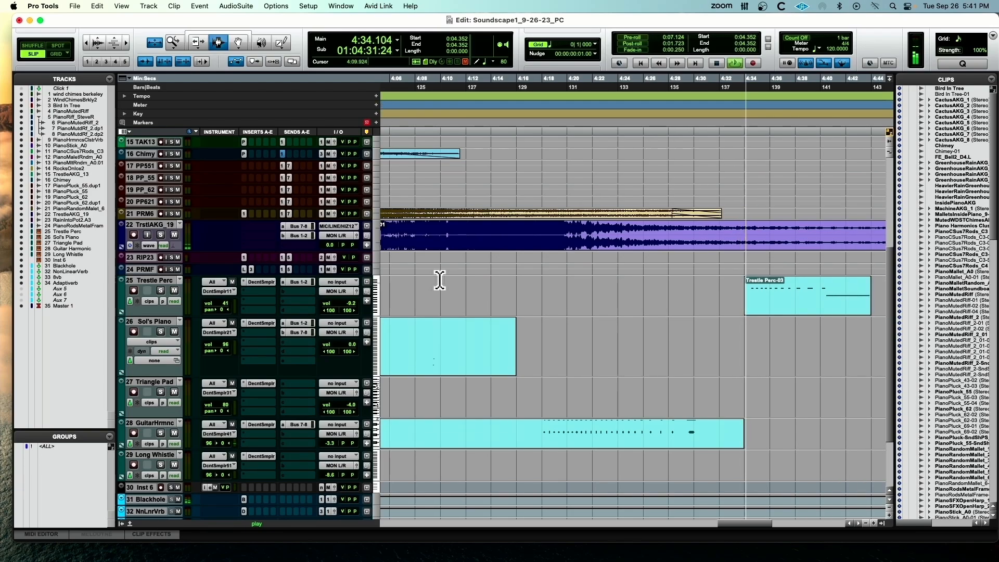
scroll(440, 280, up, 3)
scroll(439, 280, right, 3)
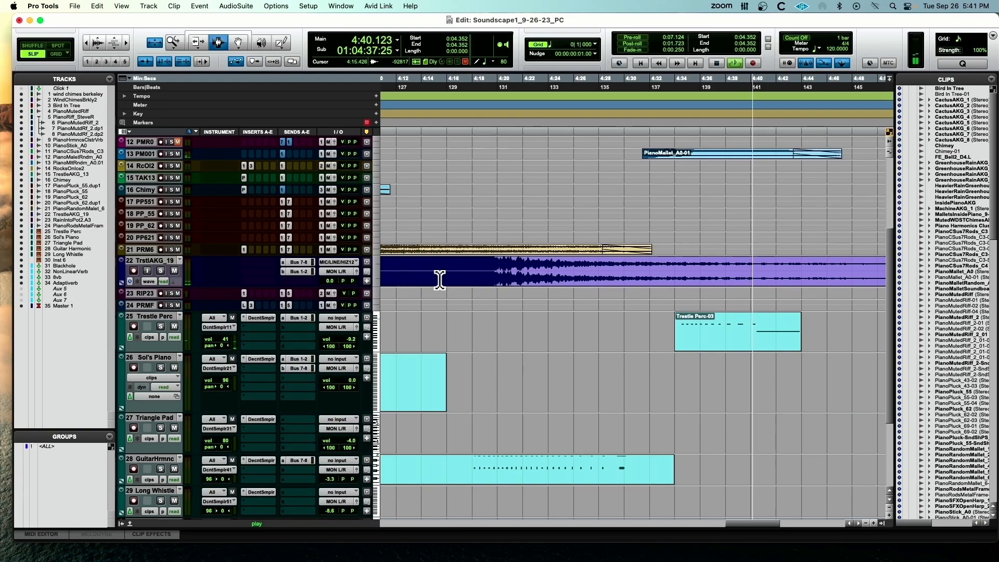
scroll(439, 280, right, 15)
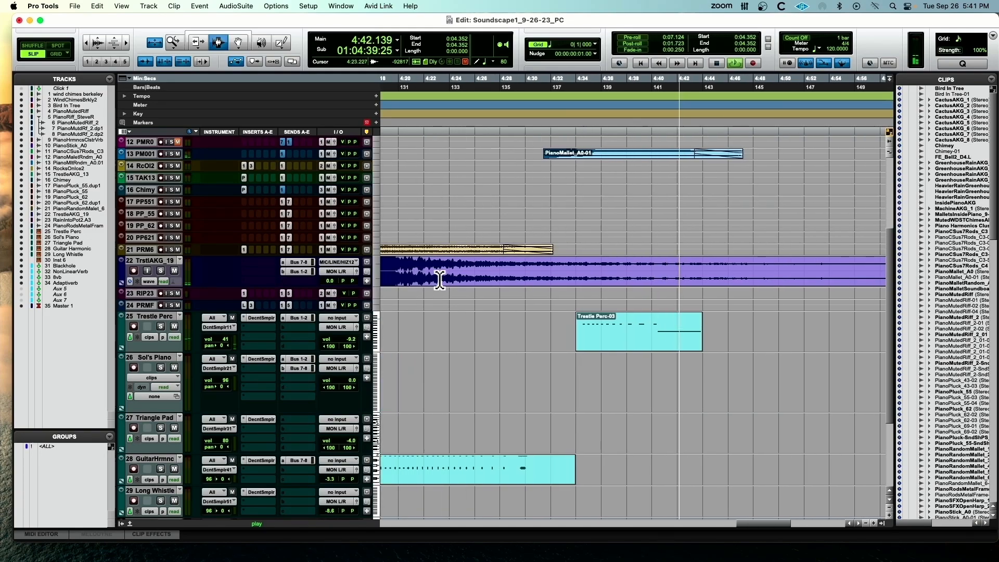